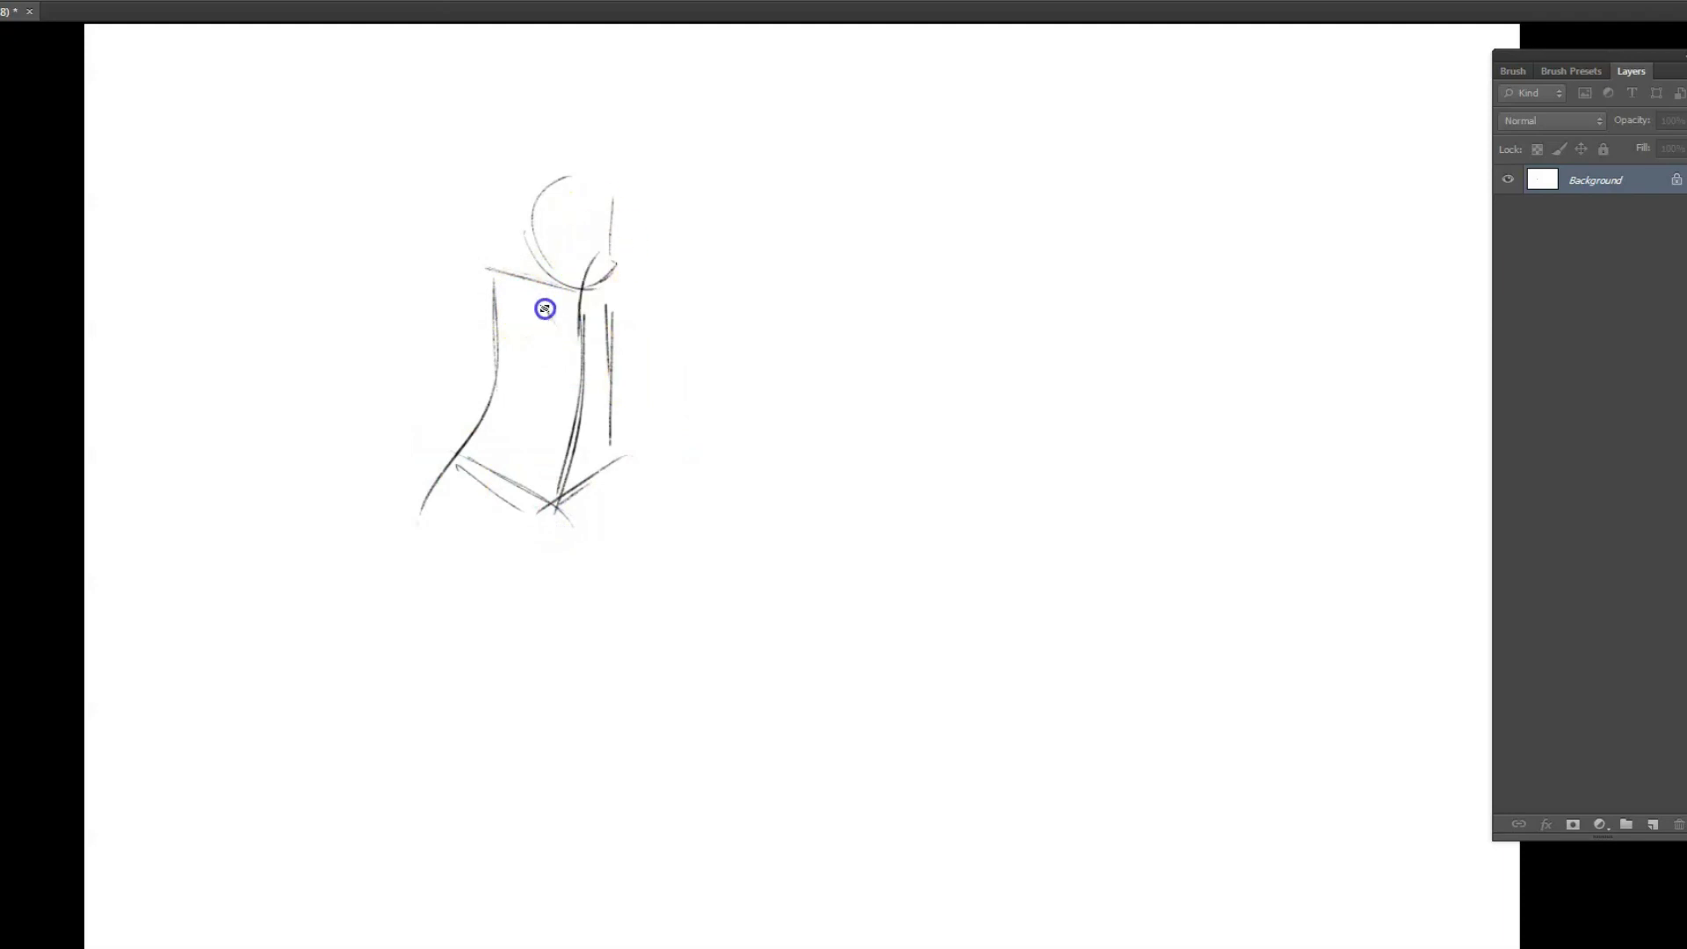
# Rough in the seated figure's crossed legs, with the thighs, the hanging shin and the feet
pyautogui.moveTo(404, 558); pyautogui.dragTo(694, 620)
pyautogui.moveTo(646, 616); pyautogui.dragTo(620, 756)
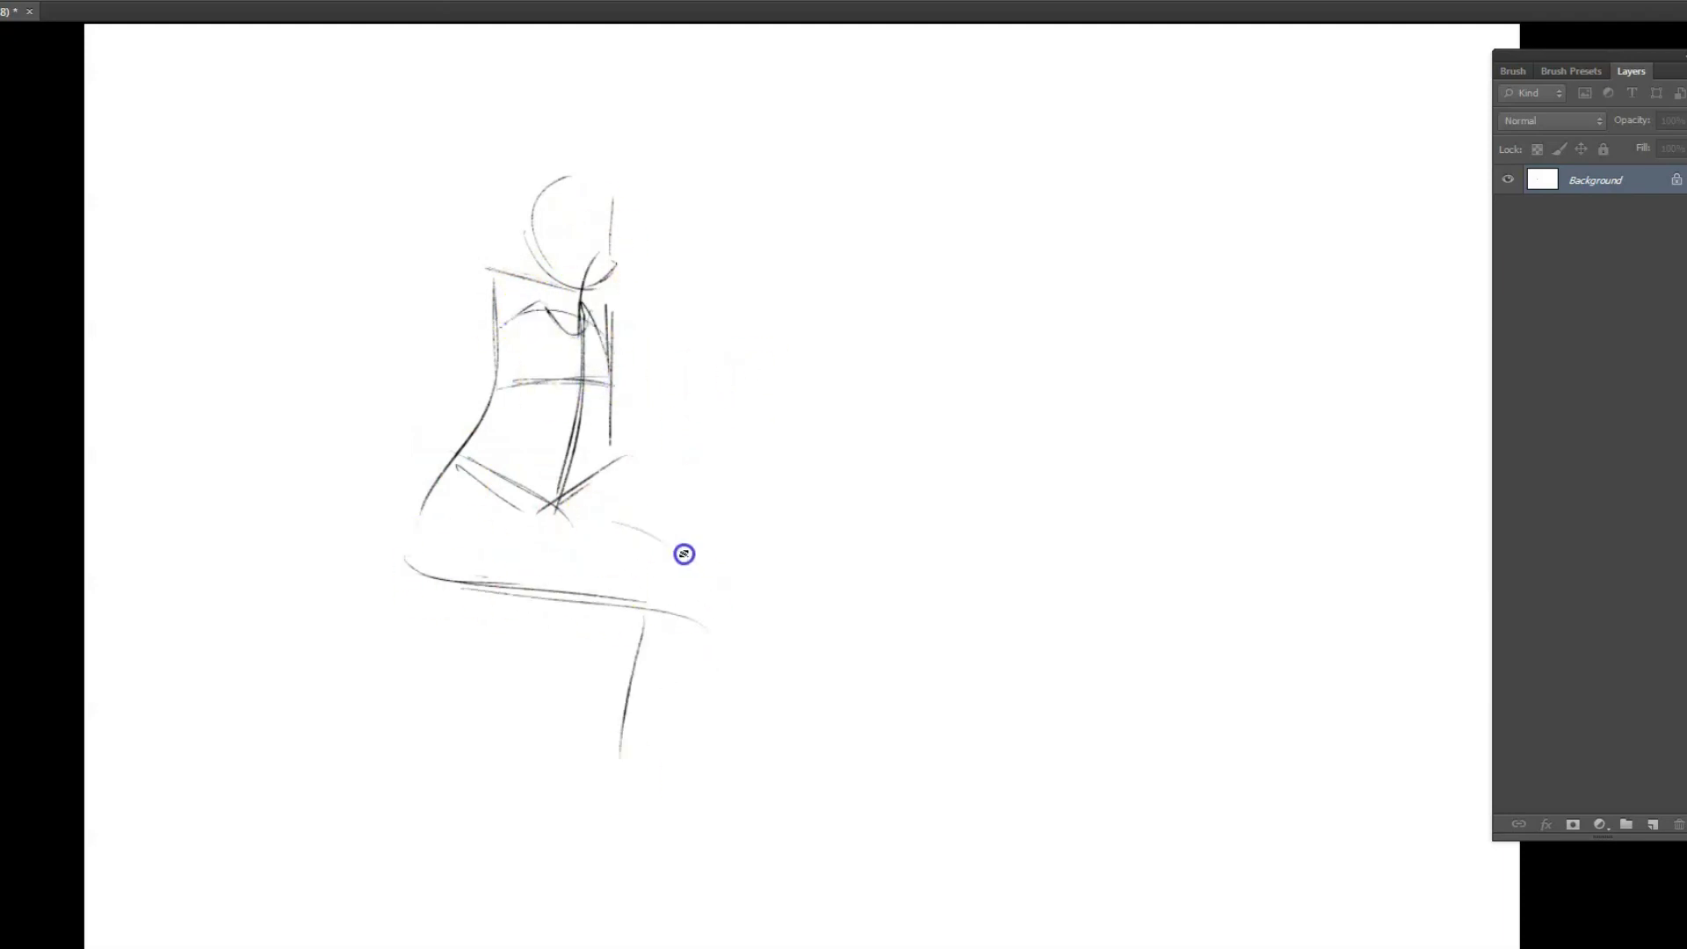
pyautogui.moveTo(686, 554); pyautogui.dragTo(712, 791)
pyautogui.moveTo(640, 745); pyautogui.dragTo(698, 833)
pyautogui.moveTo(606, 497); pyautogui.dragTo(720, 571)
pyautogui.moveTo(576, 576); pyautogui.dragTo(619, 646)
# Sketch the figure's long hair, the front edges of the top and the folded far leg
pyautogui.moveTo(626, 181); pyautogui.dragTo(642, 325)
pyautogui.moveTo(642, 255); pyautogui.dragTo(633, 431)
pyautogui.moveTo(618, 180)
pyautogui.mouseDown()
pyautogui.moveTo(630, 193)
pyautogui.moveTo(564, 176)
pyautogui.mouseUp()
pyautogui.moveTo(538, 195)
pyautogui.mouseDown()
pyautogui.moveTo(541, 262)
pyautogui.moveTo(565, 255)
pyautogui.moveTo(539, 207)
pyautogui.moveTo(595, 249)
pyautogui.moveTo(598, 314)
pyautogui.moveTo(496, 400)
pyautogui.mouseUp()
pyautogui.moveTo(592, 340)
pyautogui.mouseDown()
pyautogui.moveTo(478, 406)
pyautogui.moveTo(580, 400)
pyautogui.mouseUp()
pyautogui.moveTo(601, 315)
pyautogui.mouseDown()
pyautogui.moveTo(611, 510)
pyautogui.moveTo(670, 498)
pyautogui.mouseUp()
pyautogui.moveTo(592, 546); pyautogui.dragTo(686, 587)
pyautogui.moveTo(615, 497); pyautogui.dragTo(756, 512)
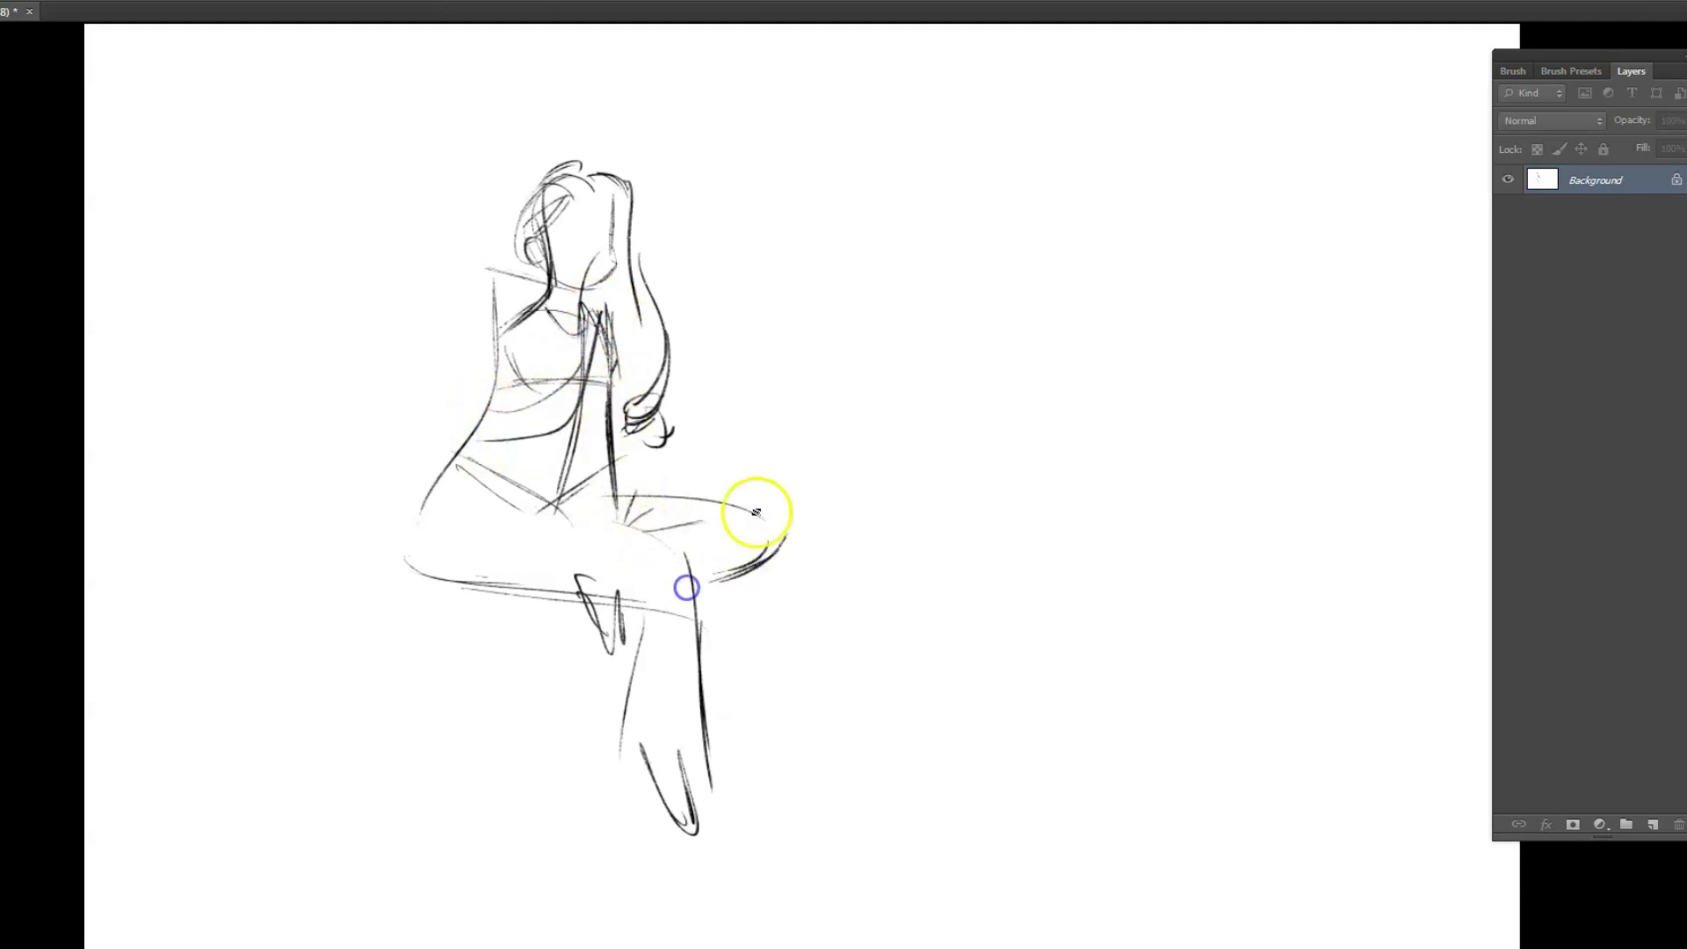
# Sketch the bent, raised arm with its hand and mark the guide lines of the face
pyautogui.moveTo(414, 359); pyautogui.dragTo(435, 380)
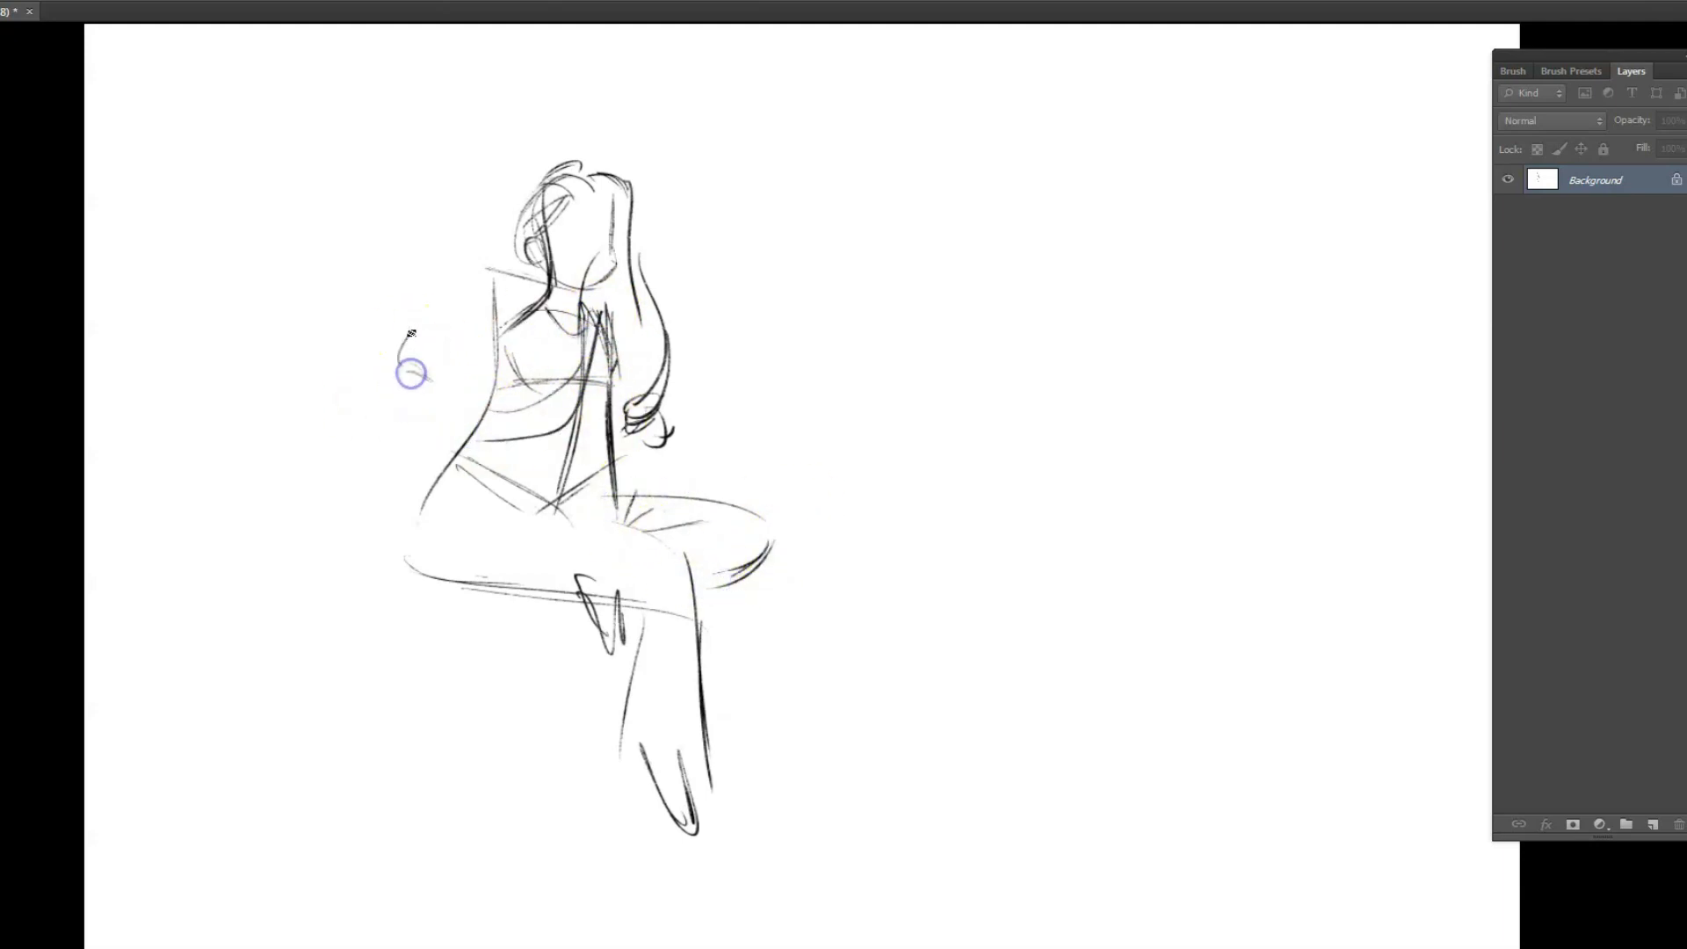
pyautogui.moveTo(434, 366)
pyautogui.mouseDown()
pyautogui.moveTo(478, 407)
pyautogui.moveTo(505, 326)
pyautogui.mouseUp()
pyautogui.moveTo(407, 442); pyautogui.dragTo(411, 376)
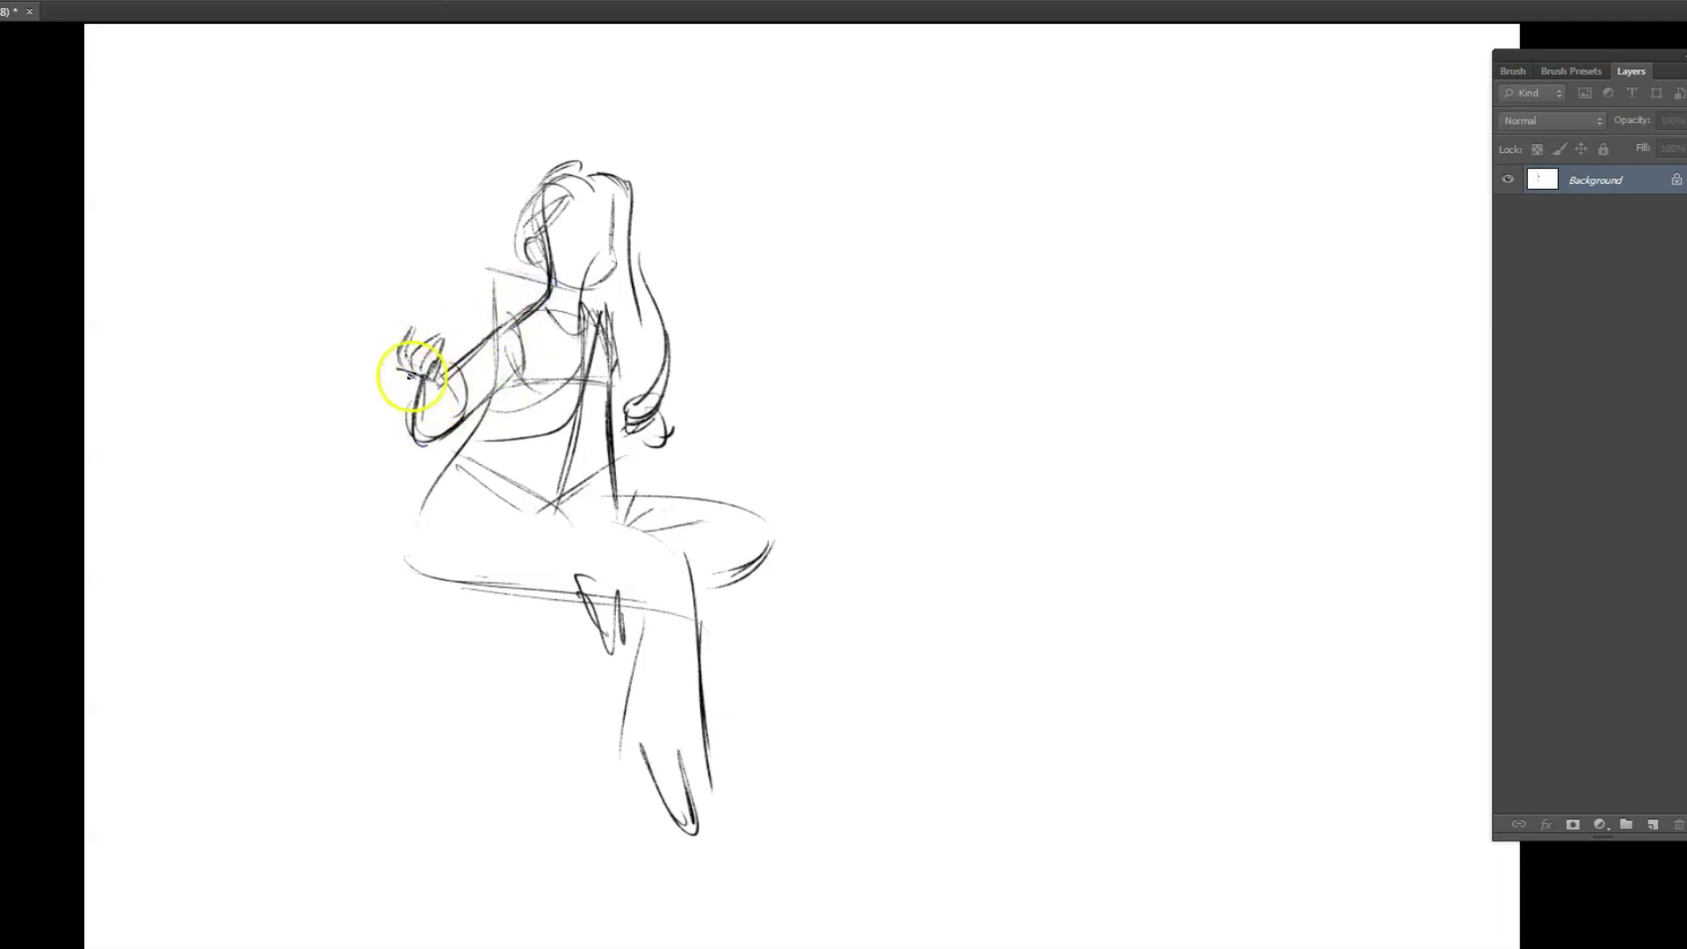
pyautogui.moveTo(416, 444); pyautogui.dragTo(527, 364)
pyautogui.moveTo(406, 362); pyautogui.dragTo(356, 339)
pyautogui.moveTo(559, 283)
pyautogui.mouseDown()
pyautogui.moveTo(550, 261)
pyautogui.moveTo(582, 261)
pyautogui.mouseUp()
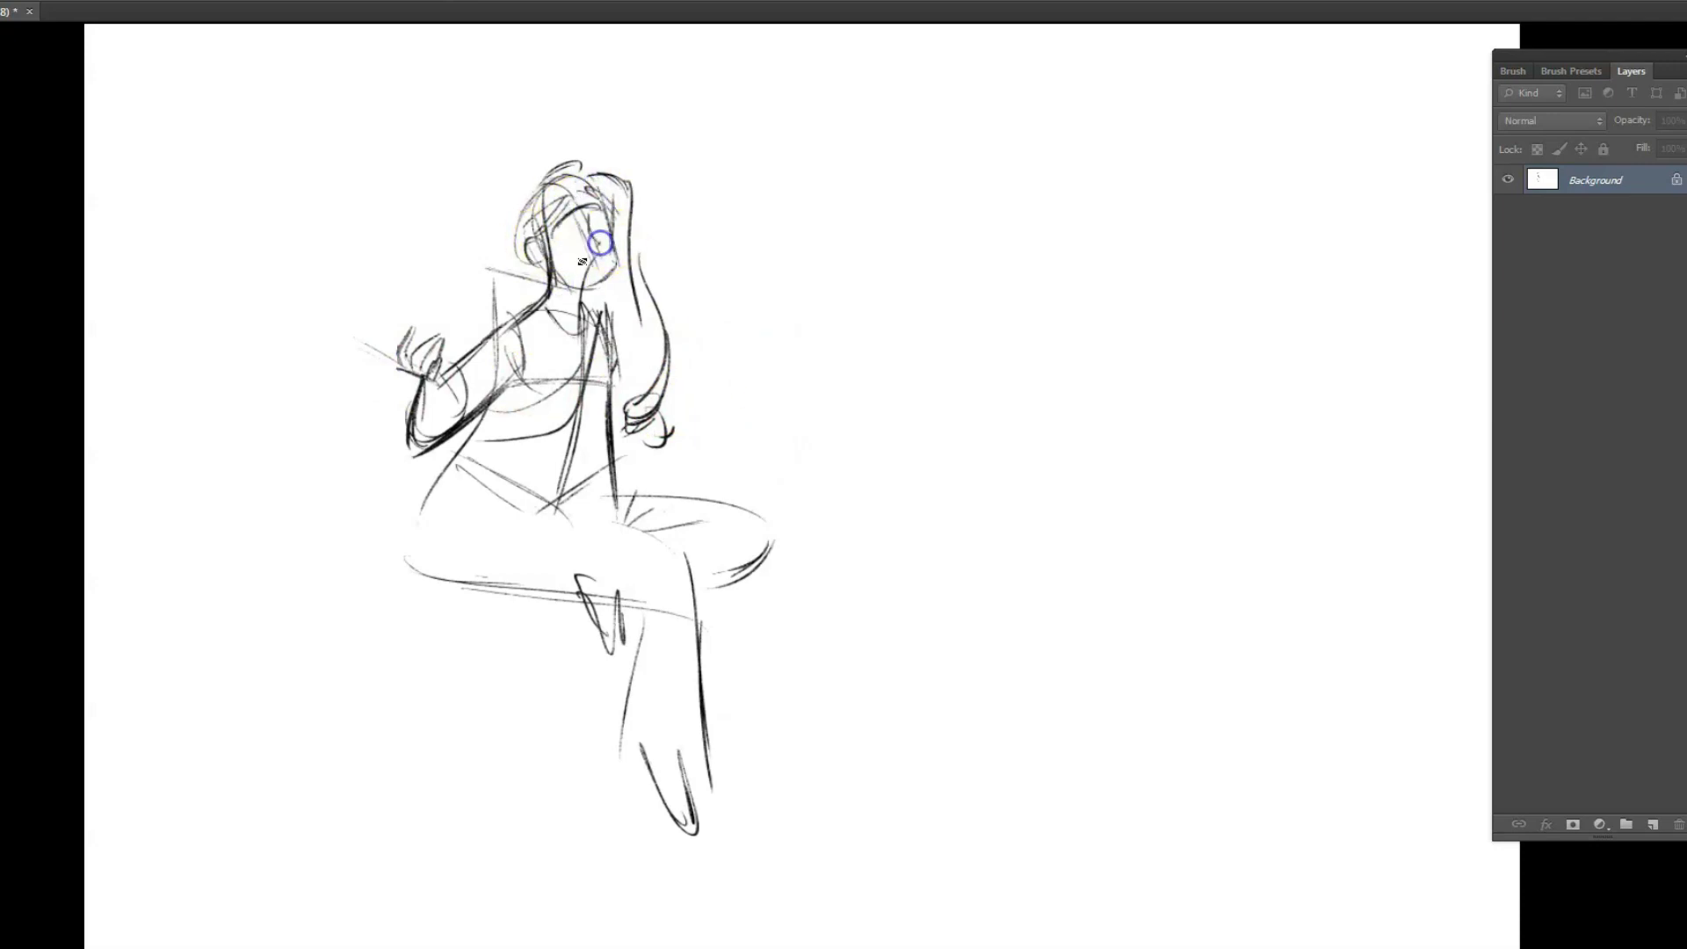
# Darken the hair around the head and sketch an open book in the raised hand
pyautogui.moveTo(527, 201)
pyautogui.mouseDown()
pyautogui.moveTo(545, 282)
pyautogui.moveTo(520, 196)
pyautogui.moveTo(532, 294)
pyautogui.mouseUp()
pyautogui.moveTo(595, 176); pyautogui.dragTo(659, 340)
pyautogui.moveTo(366, 370)
pyautogui.mouseDown()
pyautogui.moveTo(375, 310)
pyautogui.moveTo(339, 295)
pyautogui.mouseUp()
pyautogui.moveTo(479, 313)
pyautogui.mouseDown()
pyautogui.moveTo(476, 401)
pyautogui.moveTo(437, 282)
pyautogui.moveTo(380, 259)
pyautogui.moveTo(457, 258)
pyautogui.moveTo(520, 389)
pyautogui.mouseUp()
pyautogui.moveTo(345, 290); pyautogui.dragTo(359, 373)
# Add the waist and lower foot, and sketch the other arm stretched outward with an open hand
pyautogui.moveTo(492, 409)
pyautogui.mouseDown()
pyautogui.moveTo(422, 542)
pyautogui.moveTo(562, 492)
pyautogui.mouseUp()
pyautogui.moveTo(700, 766); pyautogui.dragTo(734, 886)
pyautogui.moveTo(710, 888); pyautogui.dragTo(723, 895)
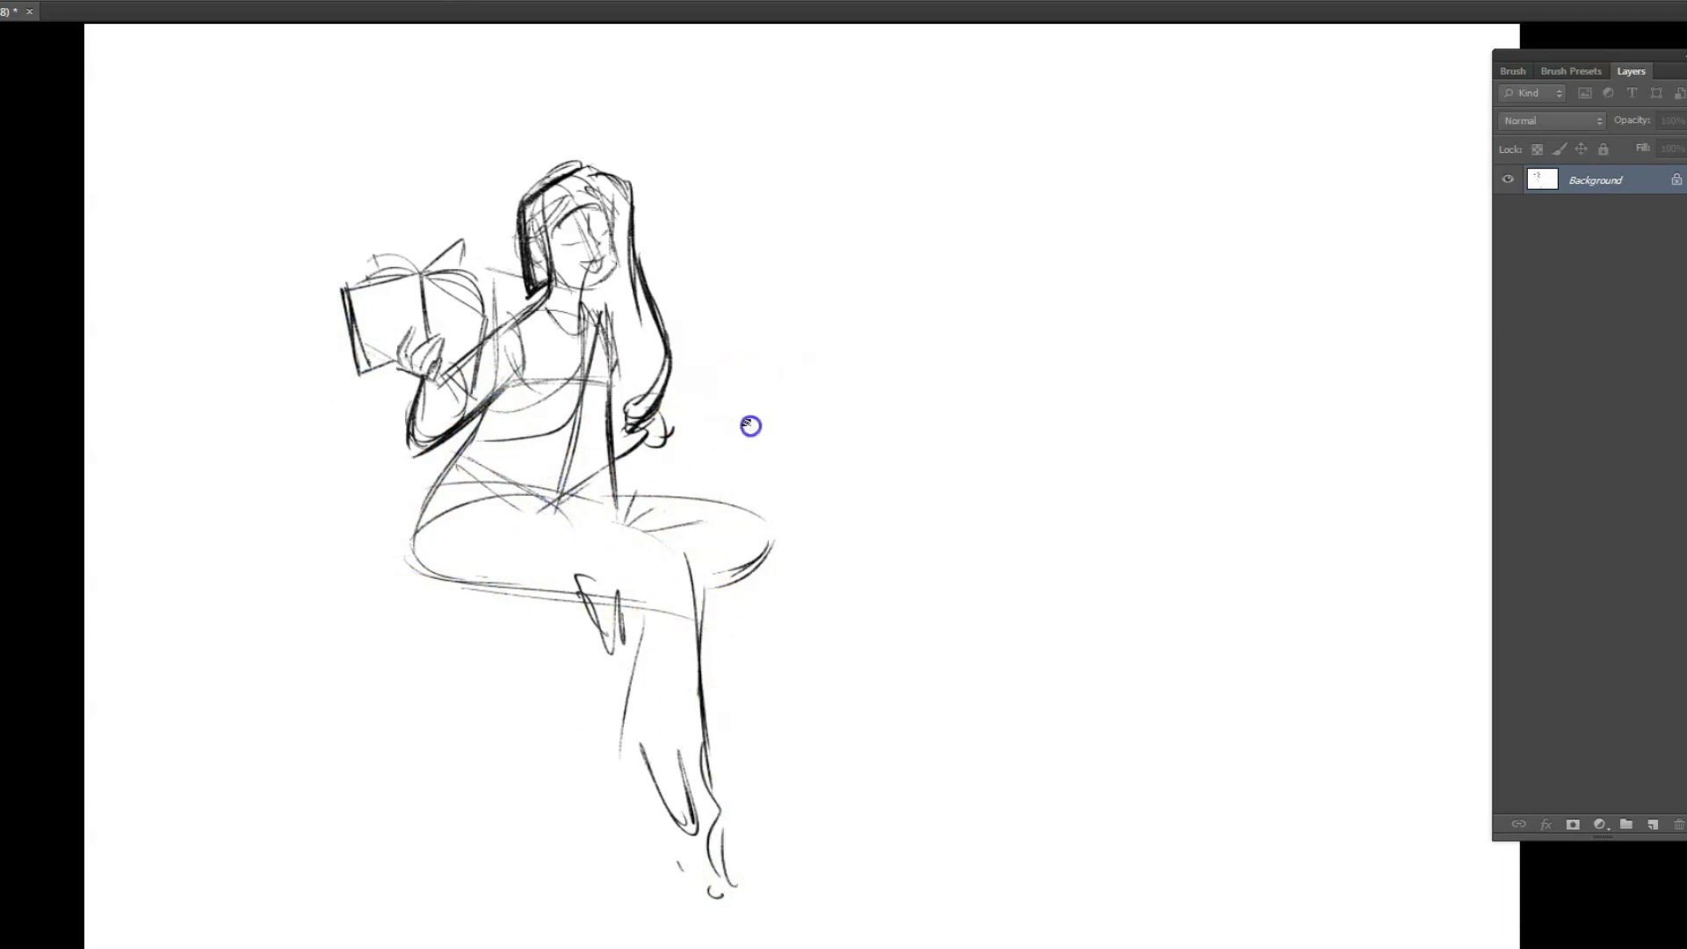
pyautogui.moveTo(762, 390); pyautogui.dragTo(810, 385)
pyautogui.moveTo(626, 454); pyautogui.dragTo(756, 421)
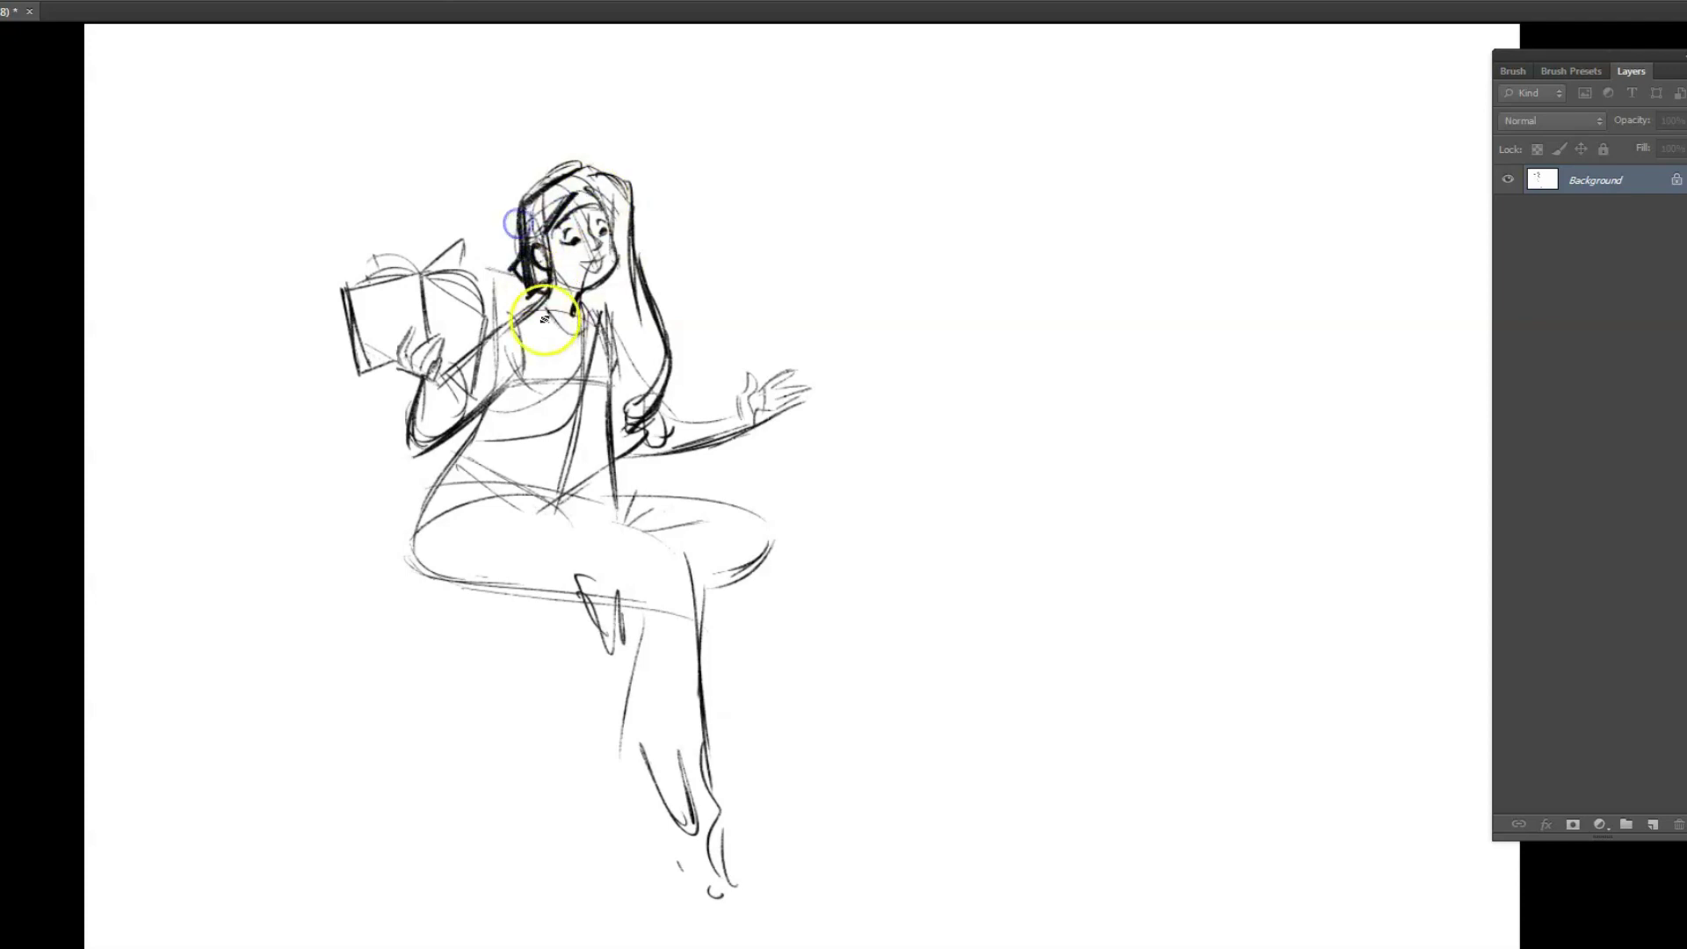
# Strengthen the hip and trouser leg lines with a slanted cuff, and rework the outstretched hand
pyautogui.moveTo(494, 406); pyautogui.dragTo(411, 554)
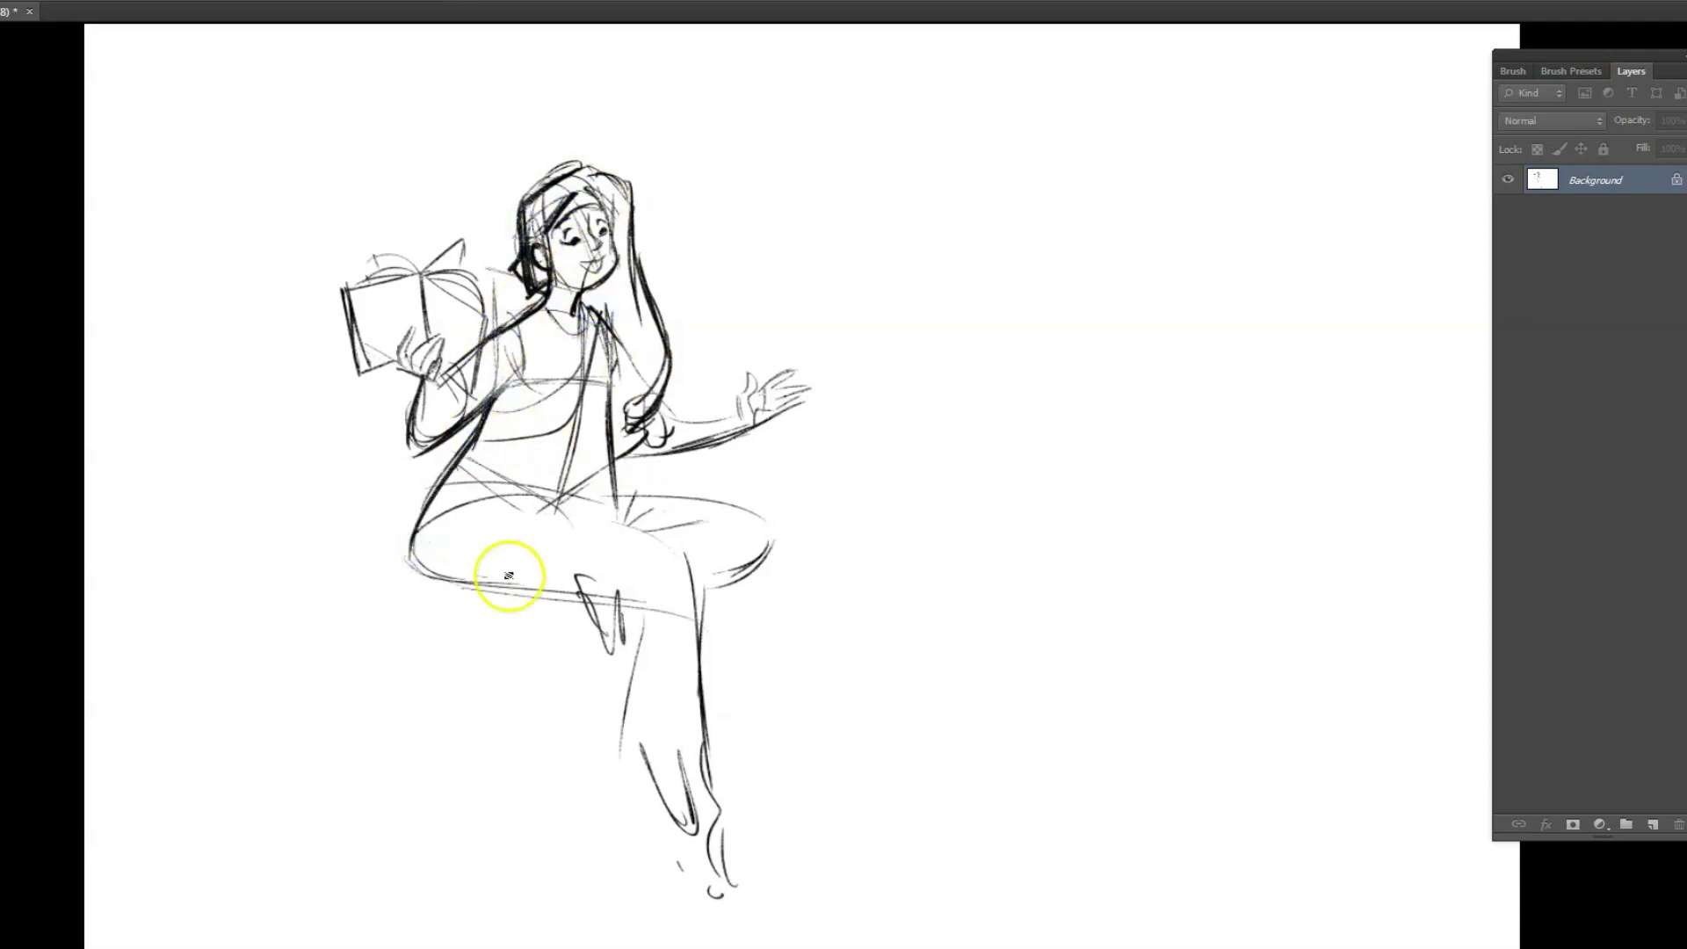
pyautogui.moveTo(615, 406)
pyautogui.mouseDown()
pyautogui.moveTo(622, 370)
pyautogui.moveTo(615, 407)
pyautogui.moveTo(728, 531)
pyautogui.moveTo(629, 496)
pyautogui.moveTo(677, 576)
pyautogui.moveTo(621, 665)
pyautogui.moveTo(610, 619)
pyautogui.moveTo(678, 793)
pyautogui.moveTo(728, 712)
pyautogui.mouseUp()
pyautogui.moveTo(621, 603); pyautogui.dragTo(611, 641)
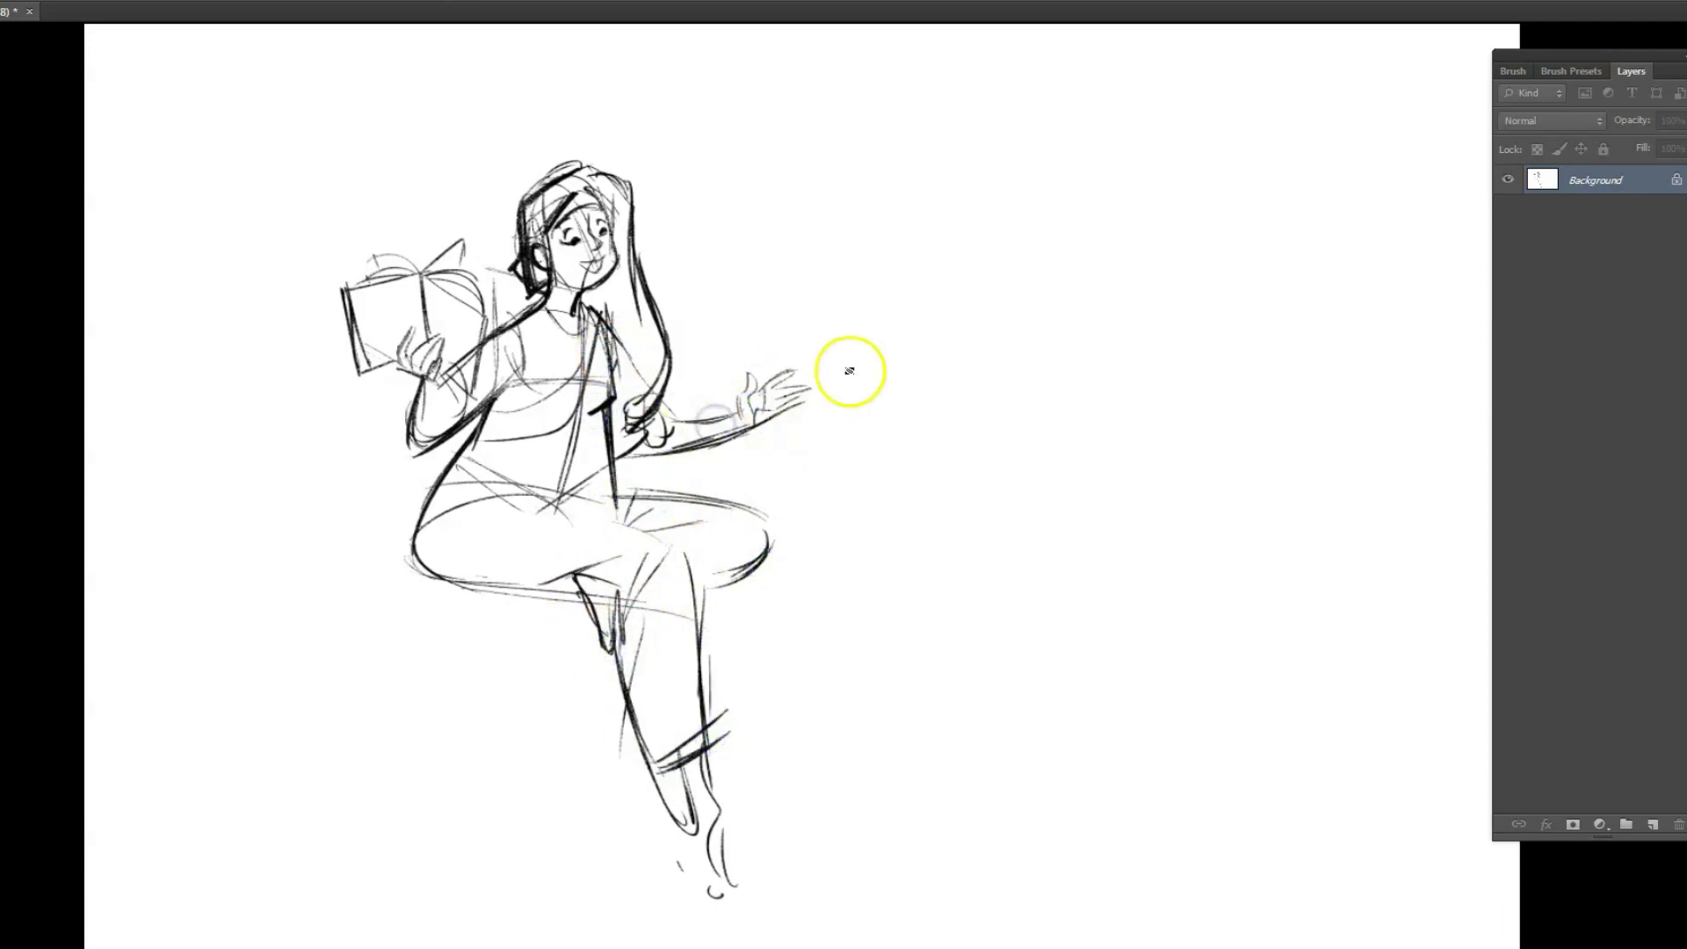
pyautogui.moveTo(865, 358); pyautogui.dragTo(803, 380)
pyautogui.moveTo(737, 429); pyautogui.dragTo(742, 389)
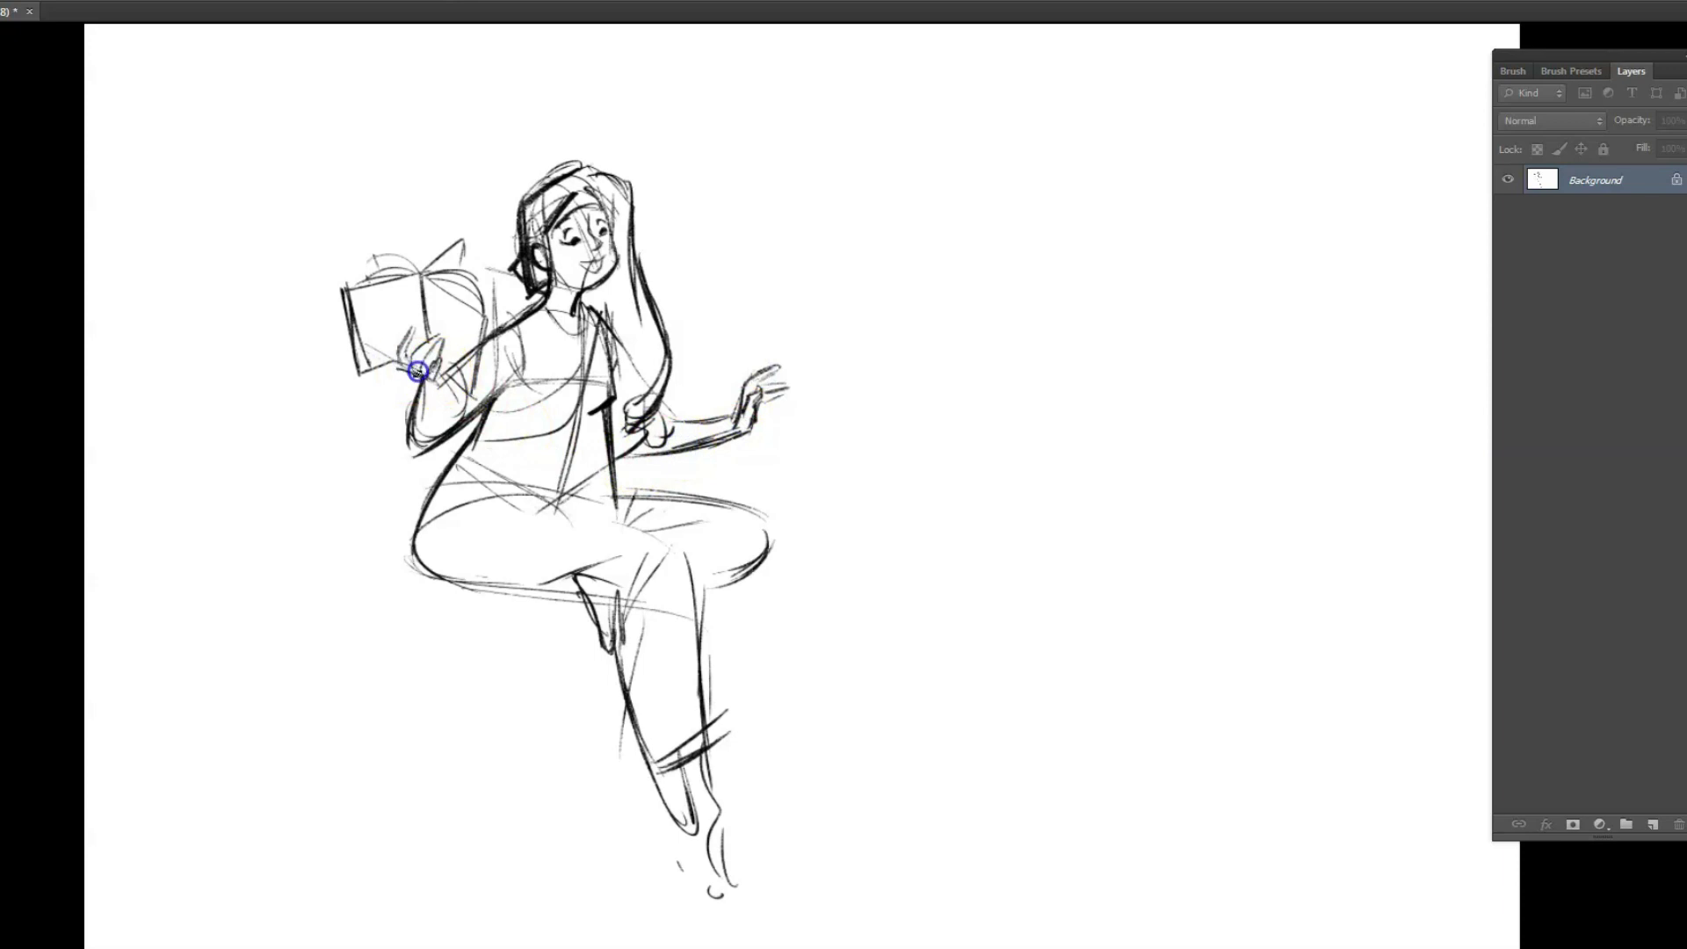
# Reinforce the outlines of the book and trousers, and rough in the lowest foot
pyautogui.moveTo(353, 292); pyautogui.dragTo(382, 273)
pyautogui.moveTo(772, 503)
pyautogui.mouseDown()
pyautogui.moveTo(603, 520)
pyautogui.moveTo(709, 595)
pyautogui.moveTo(728, 732)
pyautogui.mouseUp()
pyautogui.moveTo(668, 818); pyautogui.dragTo(658, 879)
pyautogui.moveTo(679, 888); pyautogui.dragTo(730, 902)
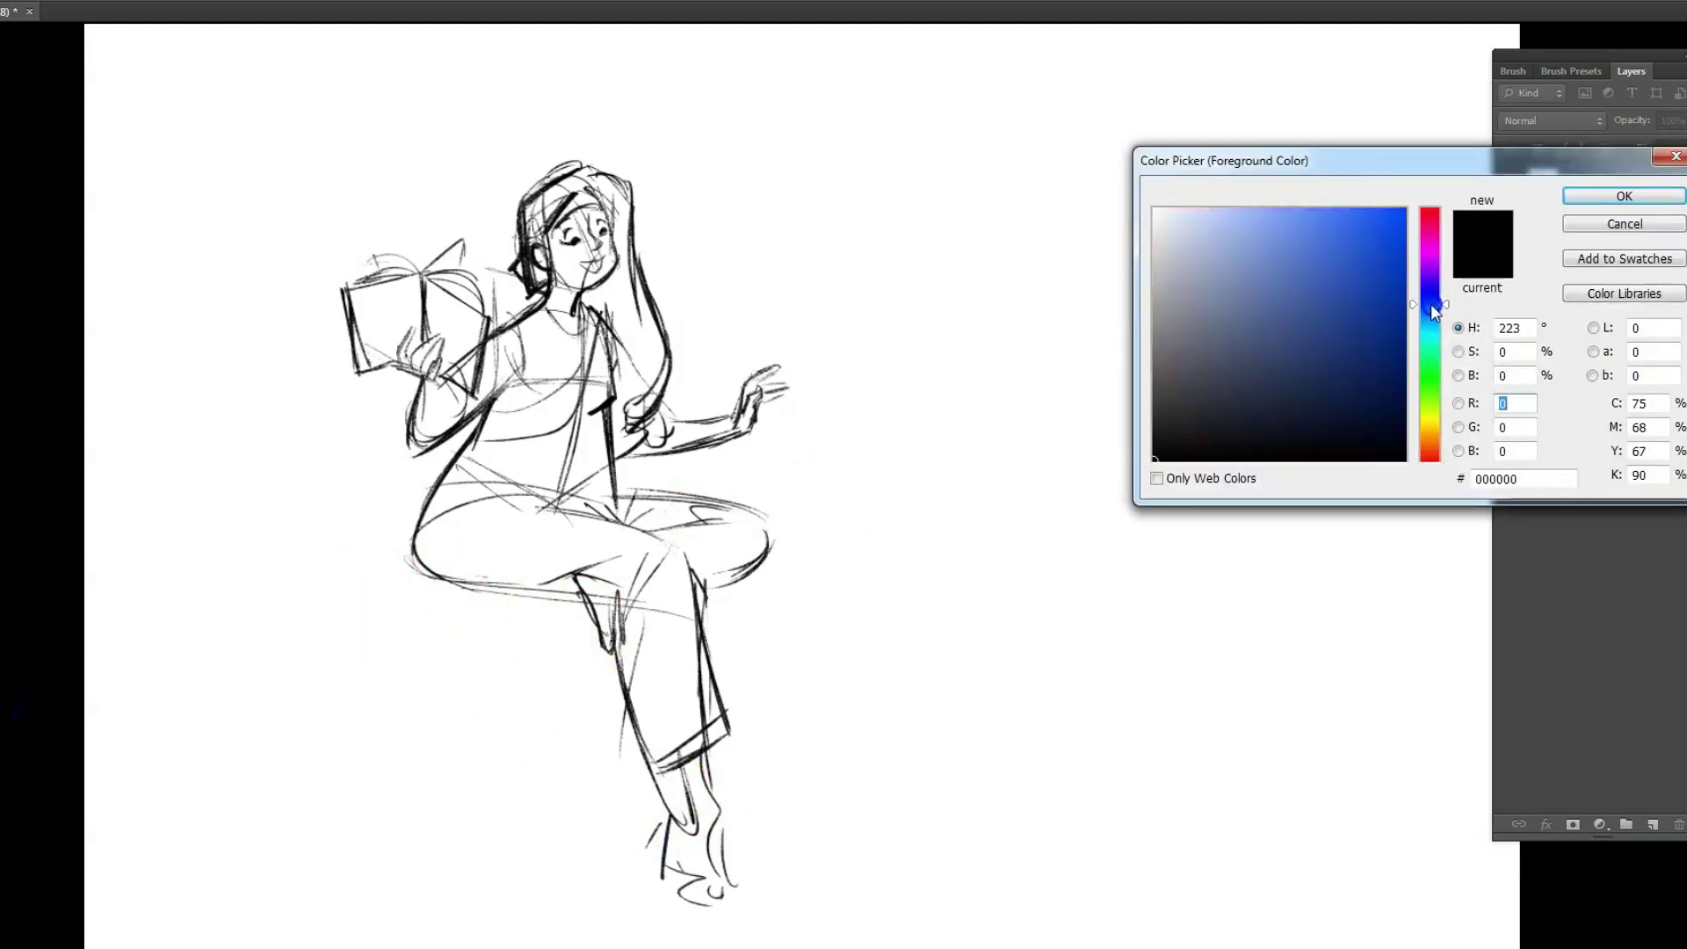
# Set the foreground colour to a bright blue and add two new layers
pyautogui.click(1383, 214)
pyautogui.press('Return')
pyautogui.click(1652, 825)
pyautogui.click(1653, 825)
# Sketch blue flower petals spreading out behind and beneath the seated figure
pyautogui.moveTo(431, 587)
pyautogui.mouseDown()
pyautogui.moveTo(279, 539)
pyautogui.moveTo(366, 430)
pyautogui.moveTo(422, 506)
pyautogui.mouseUp()
pyautogui.moveTo(266, 517); pyautogui.dragTo(326, 534)
pyautogui.moveTo(466, 576)
pyautogui.mouseDown()
pyautogui.moveTo(372, 629)
pyautogui.moveTo(343, 672)
pyautogui.mouseUp()
pyautogui.moveTo(321, 722); pyautogui.dragTo(527, 607)
pyautogui.moveTo(514, 607); pyautogui.dragTo(589, 654)
pyautogui.moveTo(668, 492); pyautogui.dragTo(761, 466)
pyautogui.moveTo(366, 416)
pyautogui.mouseDown()
pyautogui.moveTo(378, 471)
pyautogui.moveTo(356, 424)
pyautogui.mouseUp()
# Add the flower's stem and the remaining petal edges beneath the figure in blue
pyautogui.moveTo(380, 587); pyautogui.dragTo(334, 682)
pyautogui.moveTo(505, 615); pyautogui.dragTo(525, 861)
pyautogui.moveTo(530, 631); pyautogui.dragTo(545, 861)
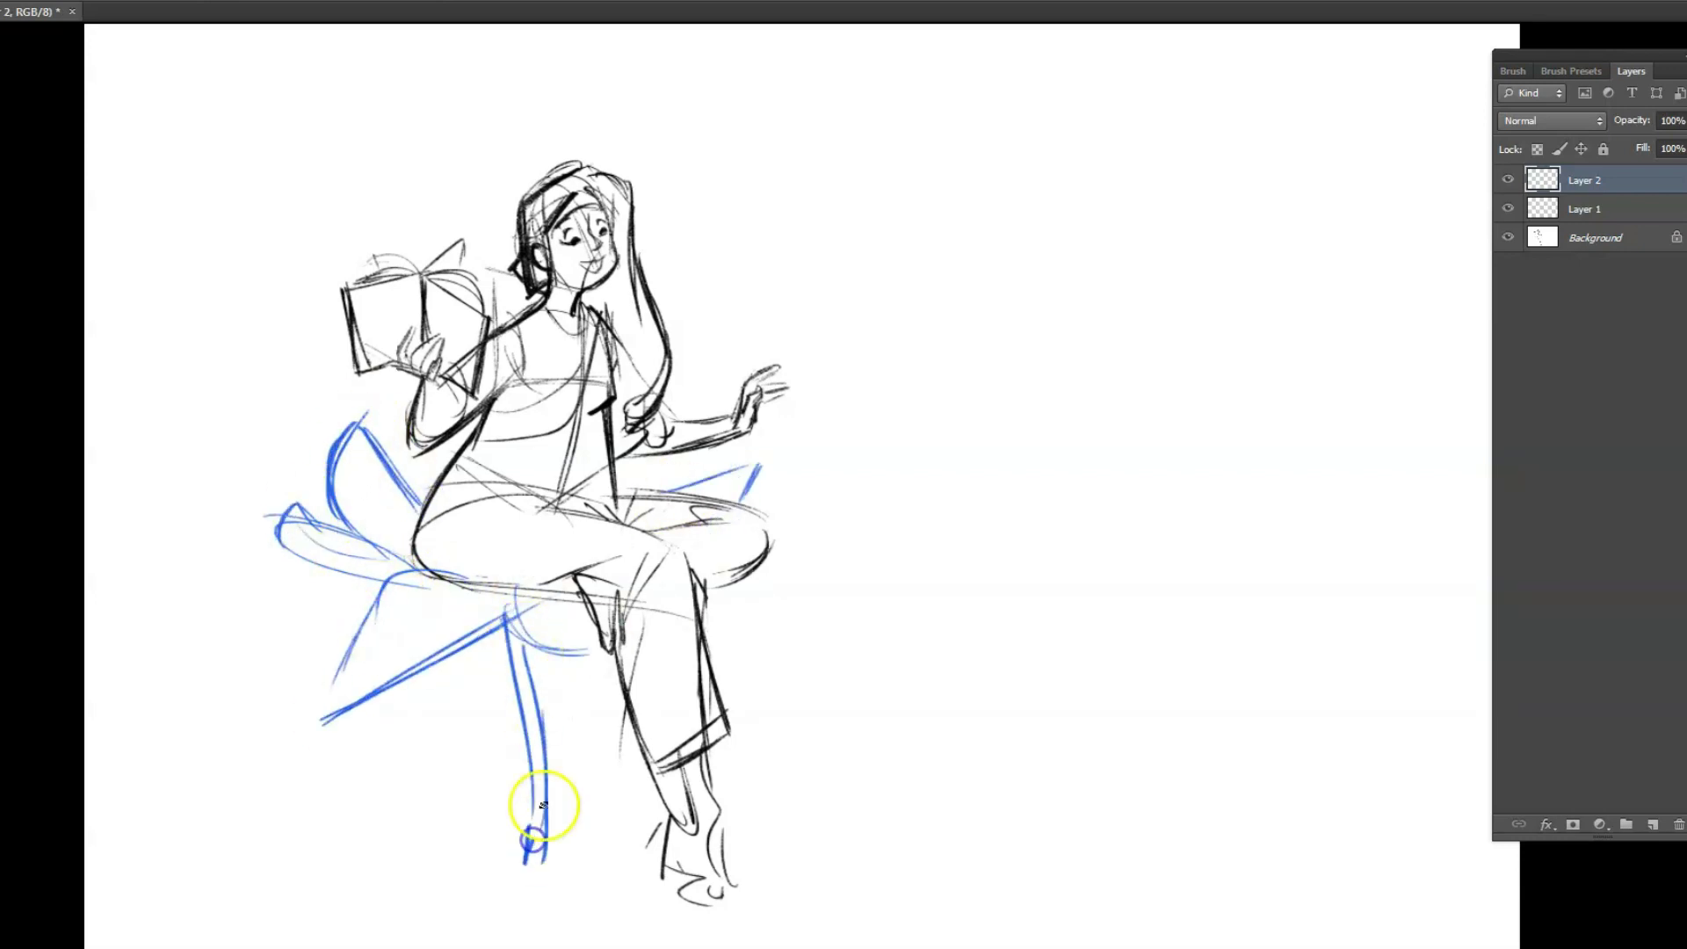
pyautogui.moveTo(769, 538); pyautogui.dragTo(734, 582)
pyautogui.moveTo(712, 602); pyautogui.dragTo(821, 580)
# Select Layer 1 and Layer 2 together and compare the sketch with Layer 1 hidden and shown
pyautogui.keyDown('shift'); pyautogui.click(1612, 210); pyautogui.keyUp('shift')
pyautogui.click(1508, 209)
pyautogui.click(1508, 209)
pyautogui.click(1508, 209)
pyautogui.click(1509, 209)
pyautogui.click(1508, 209)
pyautogui.click(1508, 210)
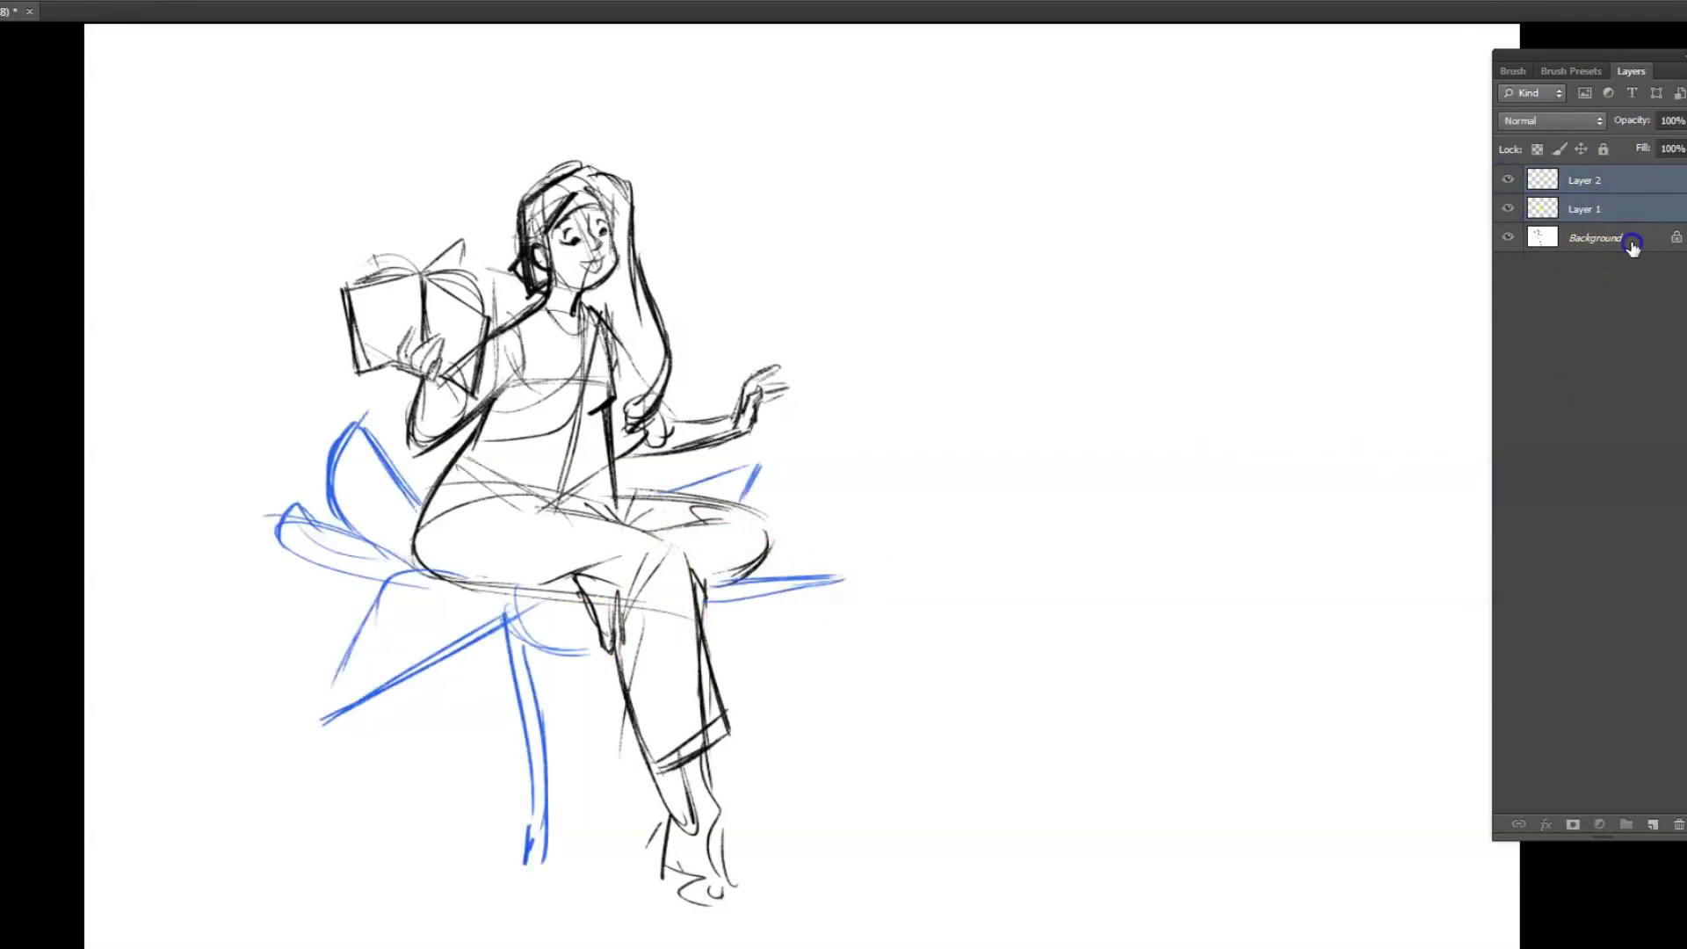
# Convert the Background to an editable layer and add a white-filled layer beneath it
pyautogui.doubleClick(1534, 238)
pyautogui.click(615, 203)
pyautogui.keyDown('ctrl'); pyautogui.click(1653, 824); pyautogui.keyUp('ctrl')
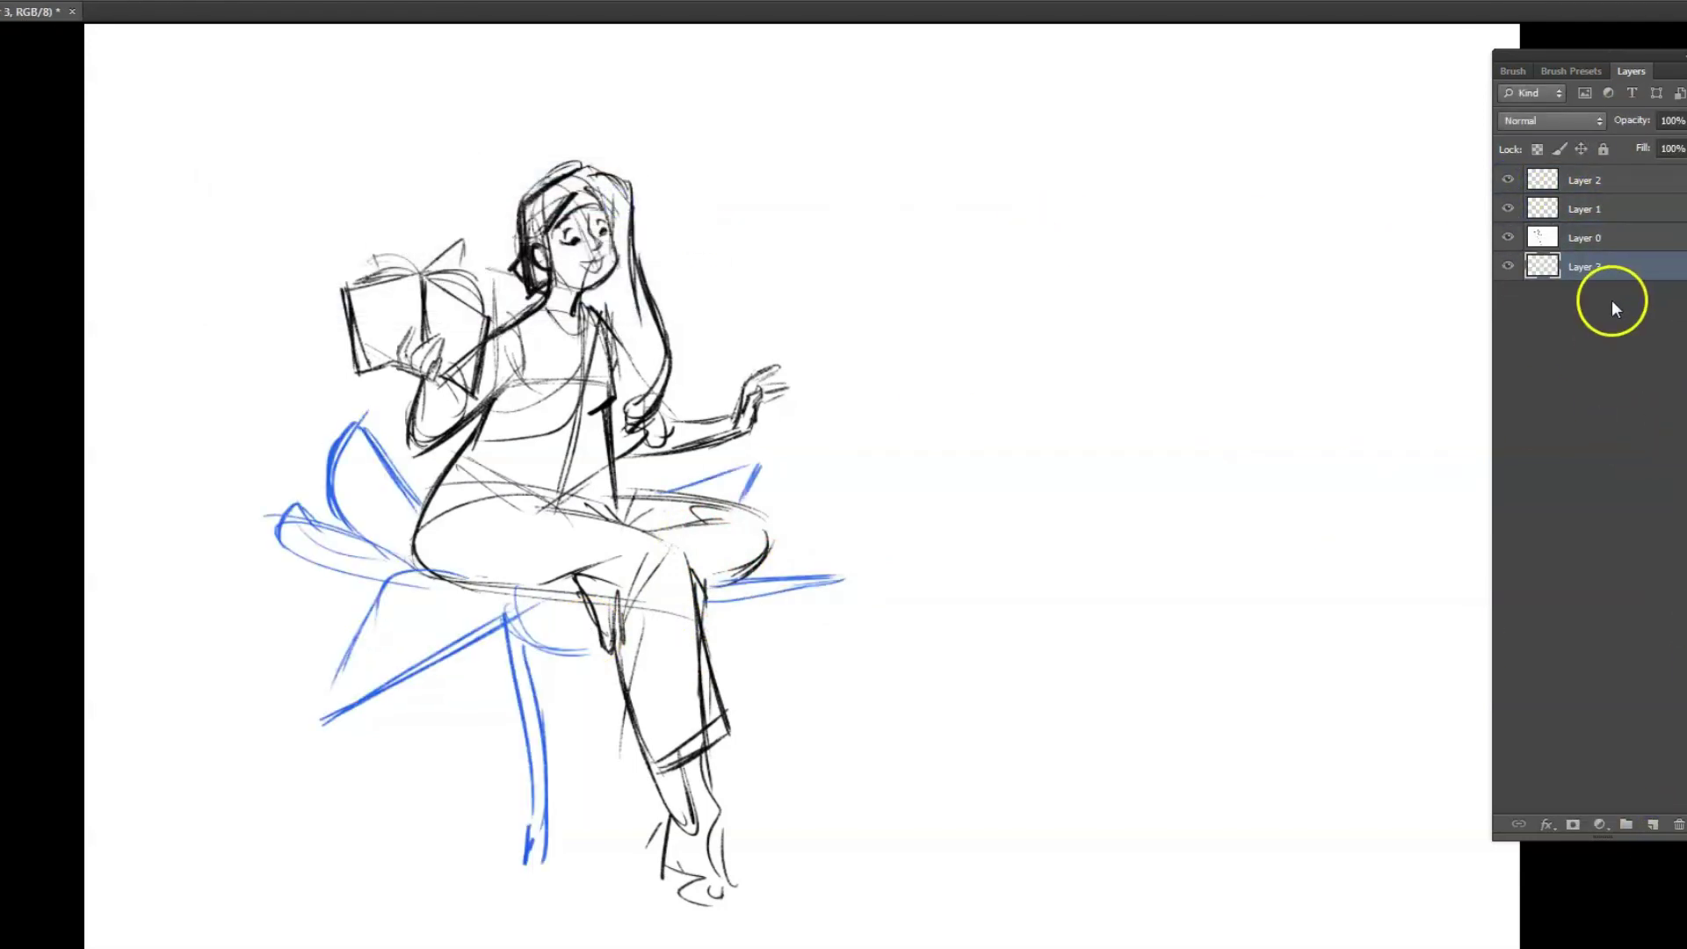
pyautogui.click(1508, 238)
pyautogui.click(1508, 237)
# Scale Layers 0, 1 and 2 down slightly together and rotate them a few degrees counter-clockwise
pyautogui.click(1547, 179)
pyautogui.keyDown('shift'); pyautogui.click(1604, 239); pyautogui.keyUp('shift')
pyautogui.hotkey('ctrl', 't')
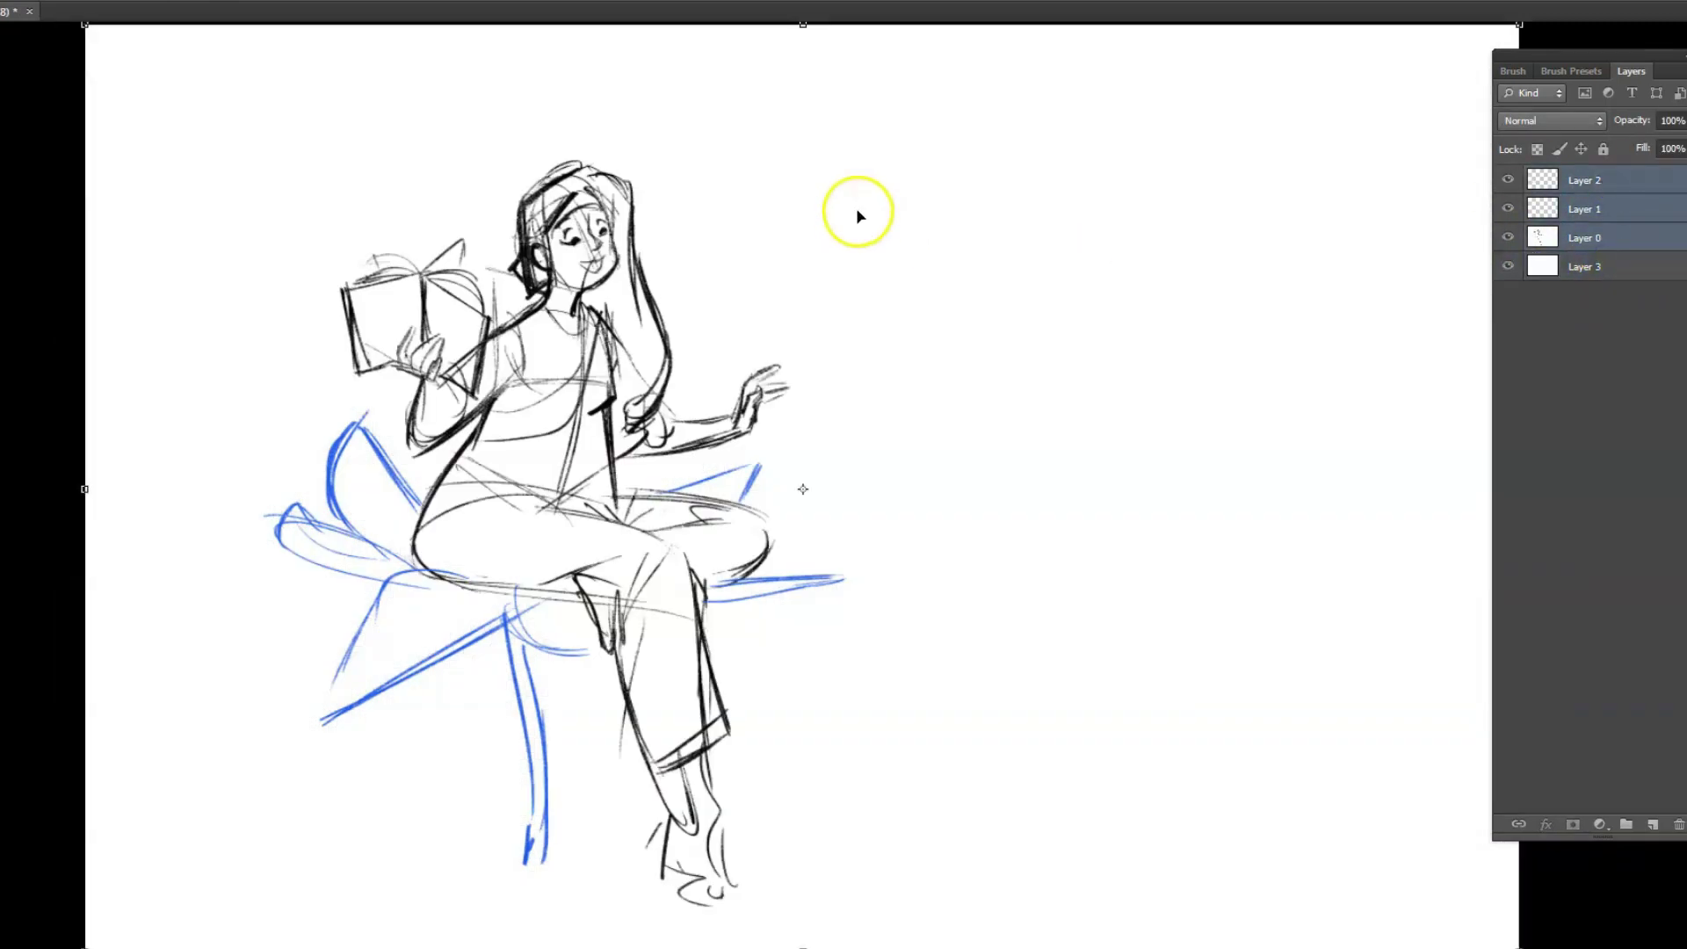
pyautogui.moveTo(1513, 31); pyautogui.dragTo(1307, 169)
pyautogui.moveTo(1494, 32); pyautogui.dragTo(1394, 188)
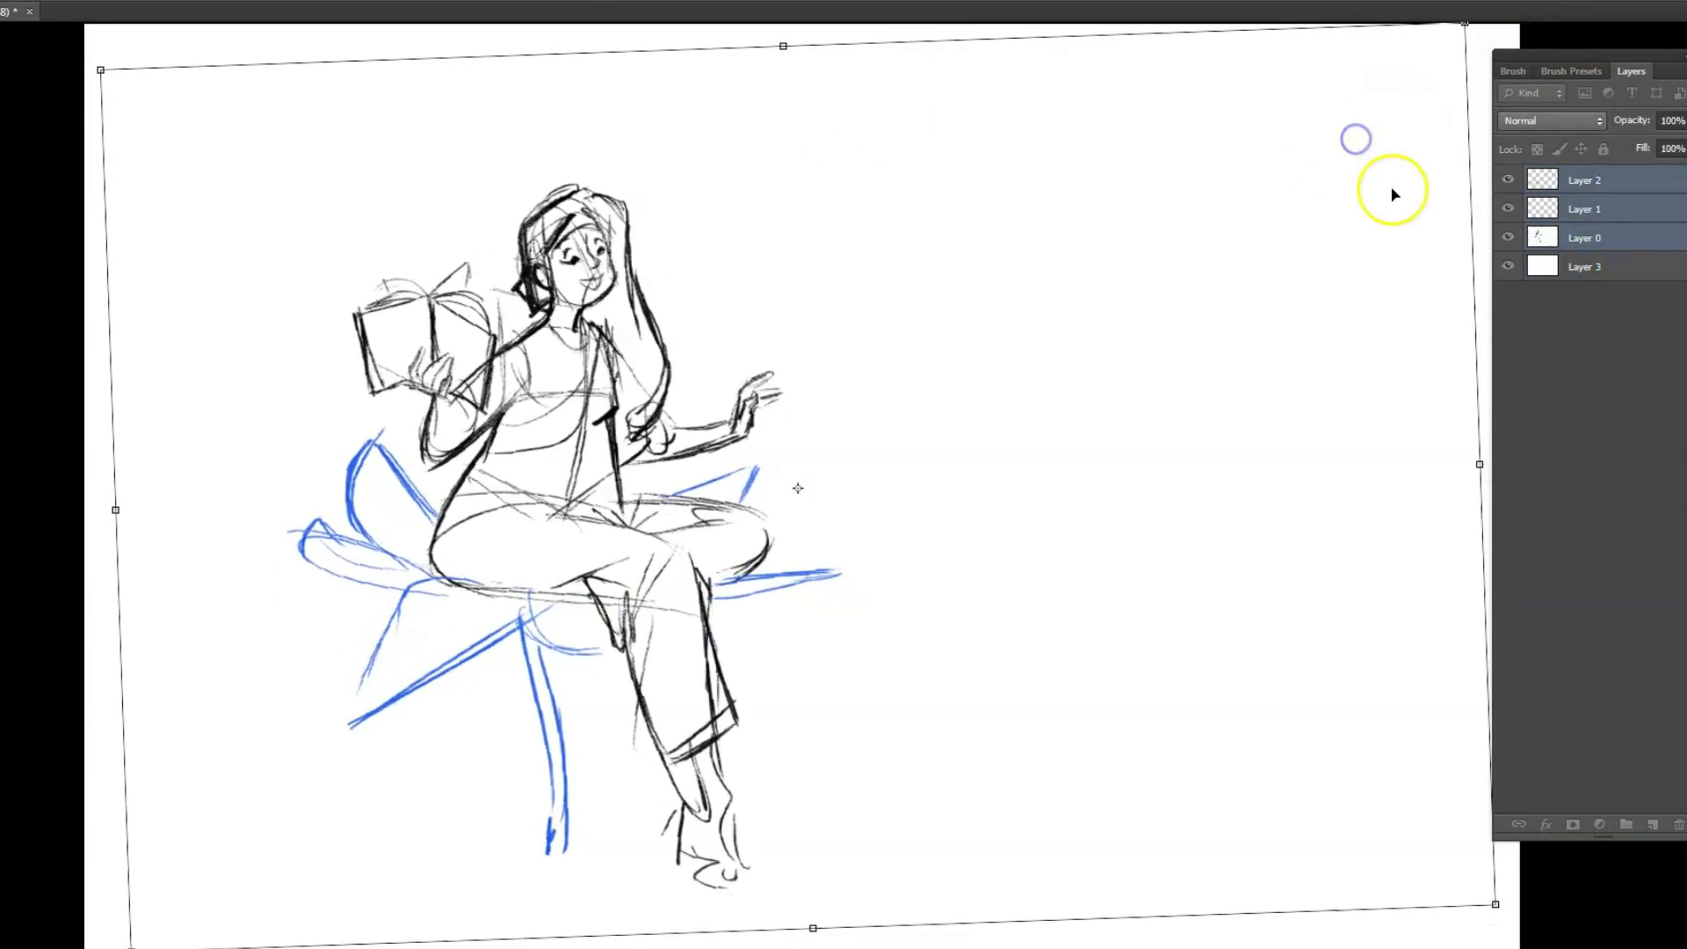
# Fade the three sketch layers by lowering their opacity, and move Layer 1 above Layer 2
pyautogui.moveTo(1624, 123); pyautogui.dragTo(1544, 129)
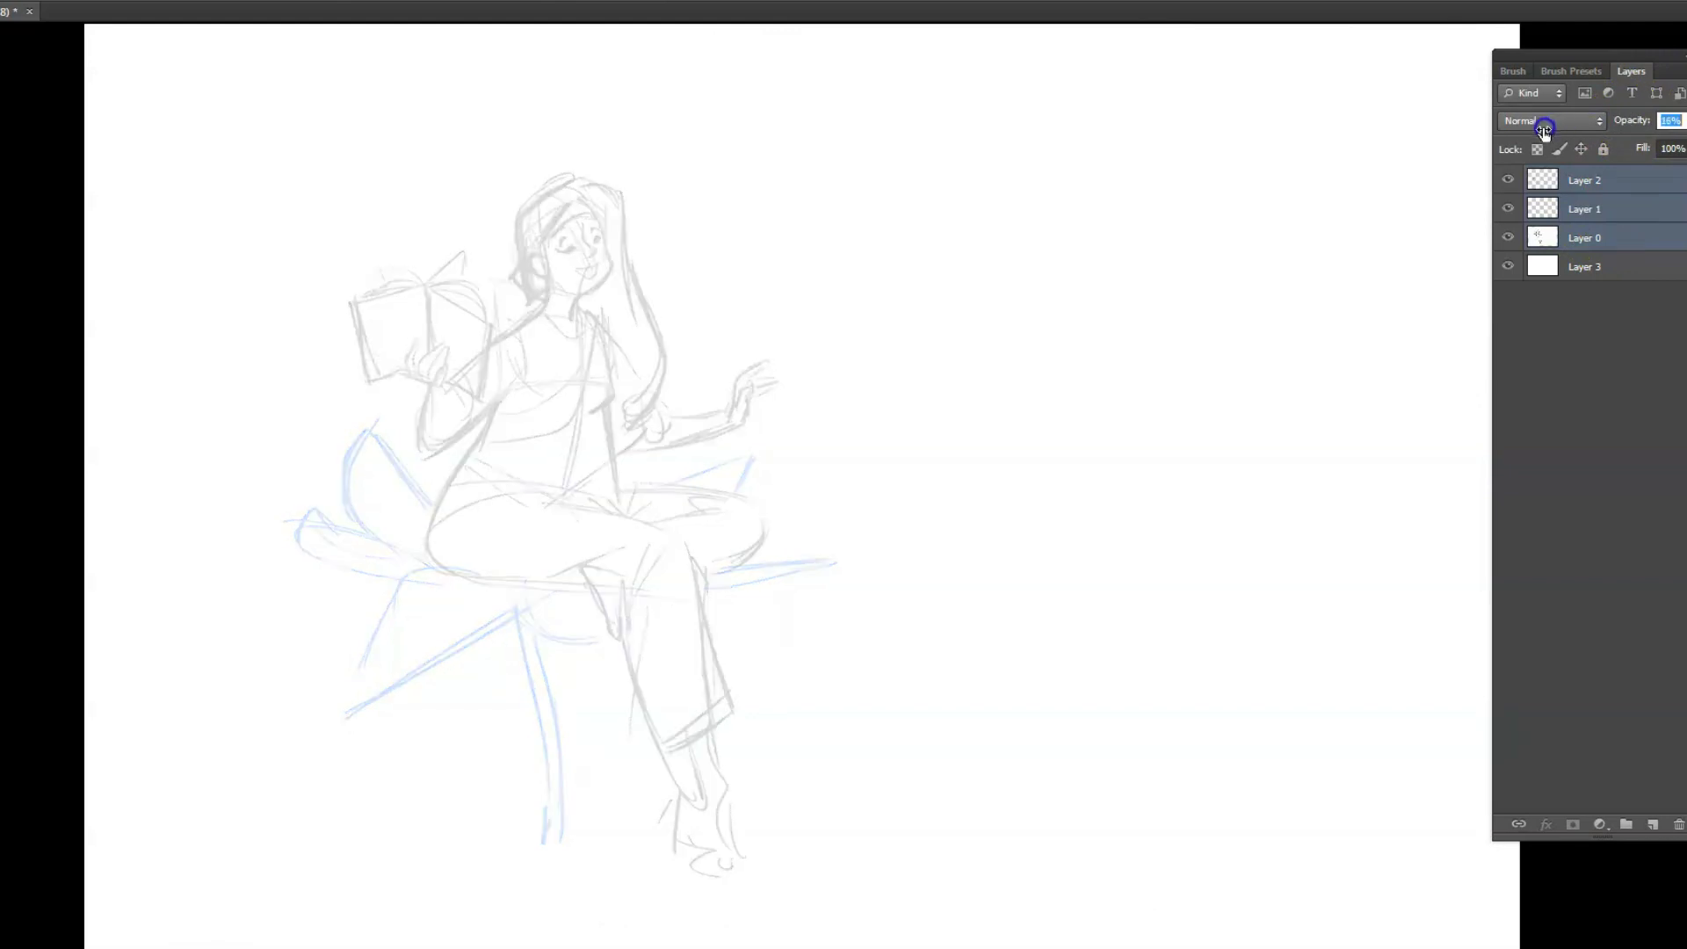
pyautogui.moveTo(1591, 208); pyautogui.dragTo(1586, 172)
pyautogui.click(1626, 123)
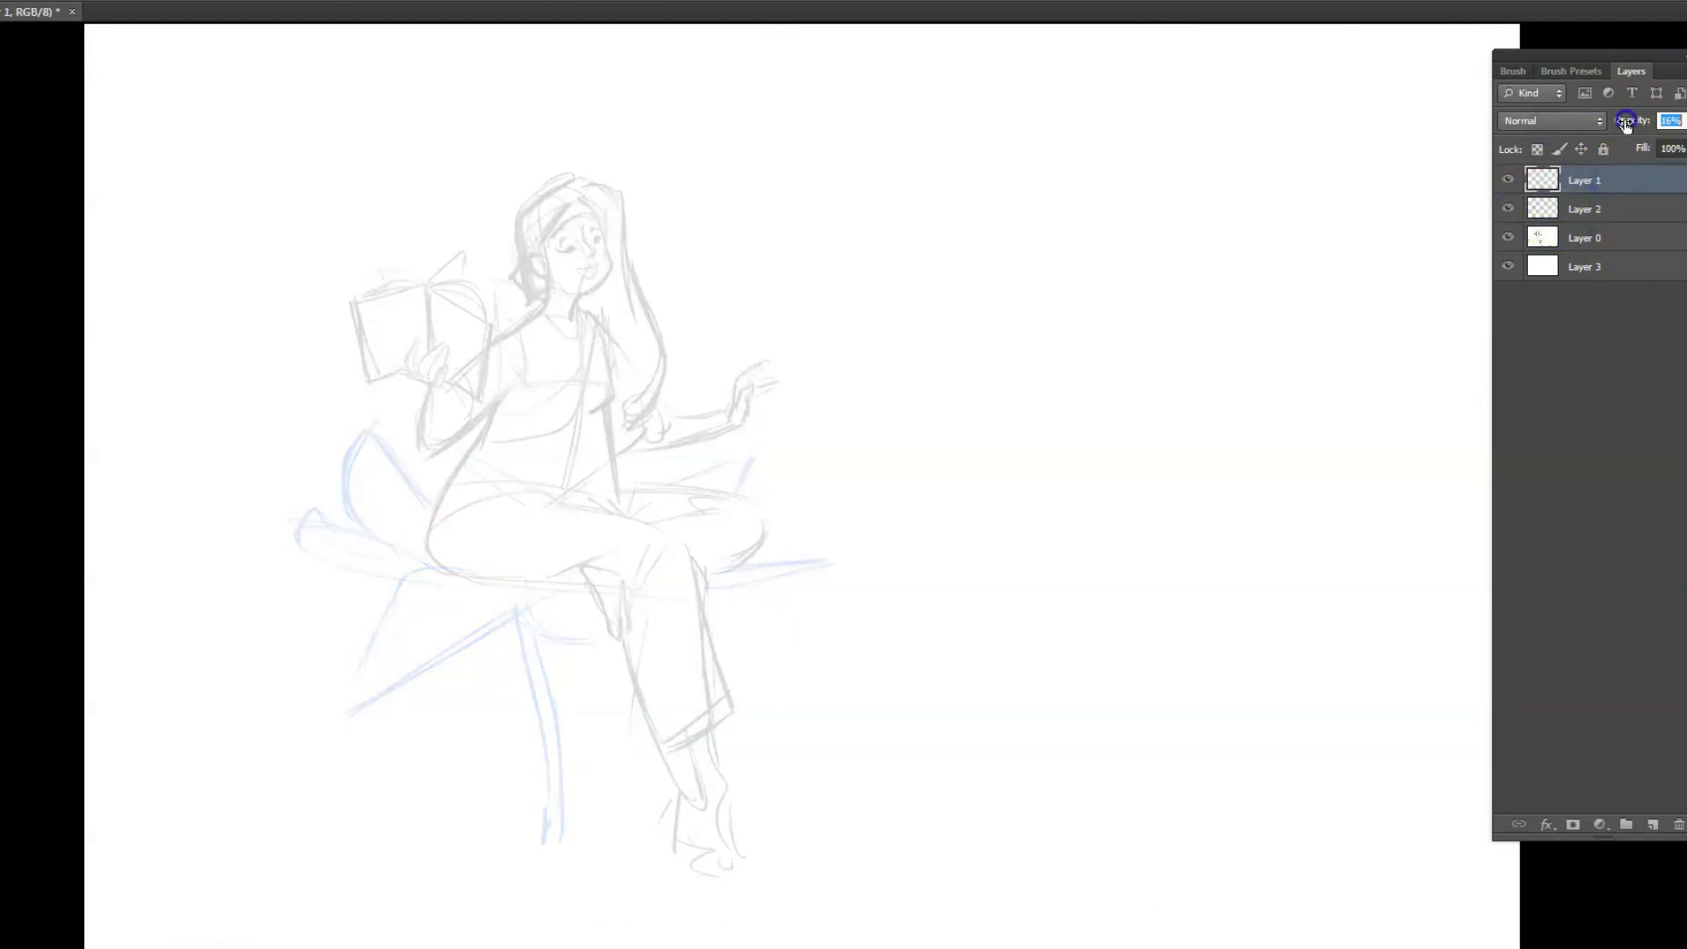
# Add a new layer on top and ink the hair, ear and face contour in black
pyautogui.click(1664, 831)
pyautogui.click(667, 253)
pyautogui.press('Return')
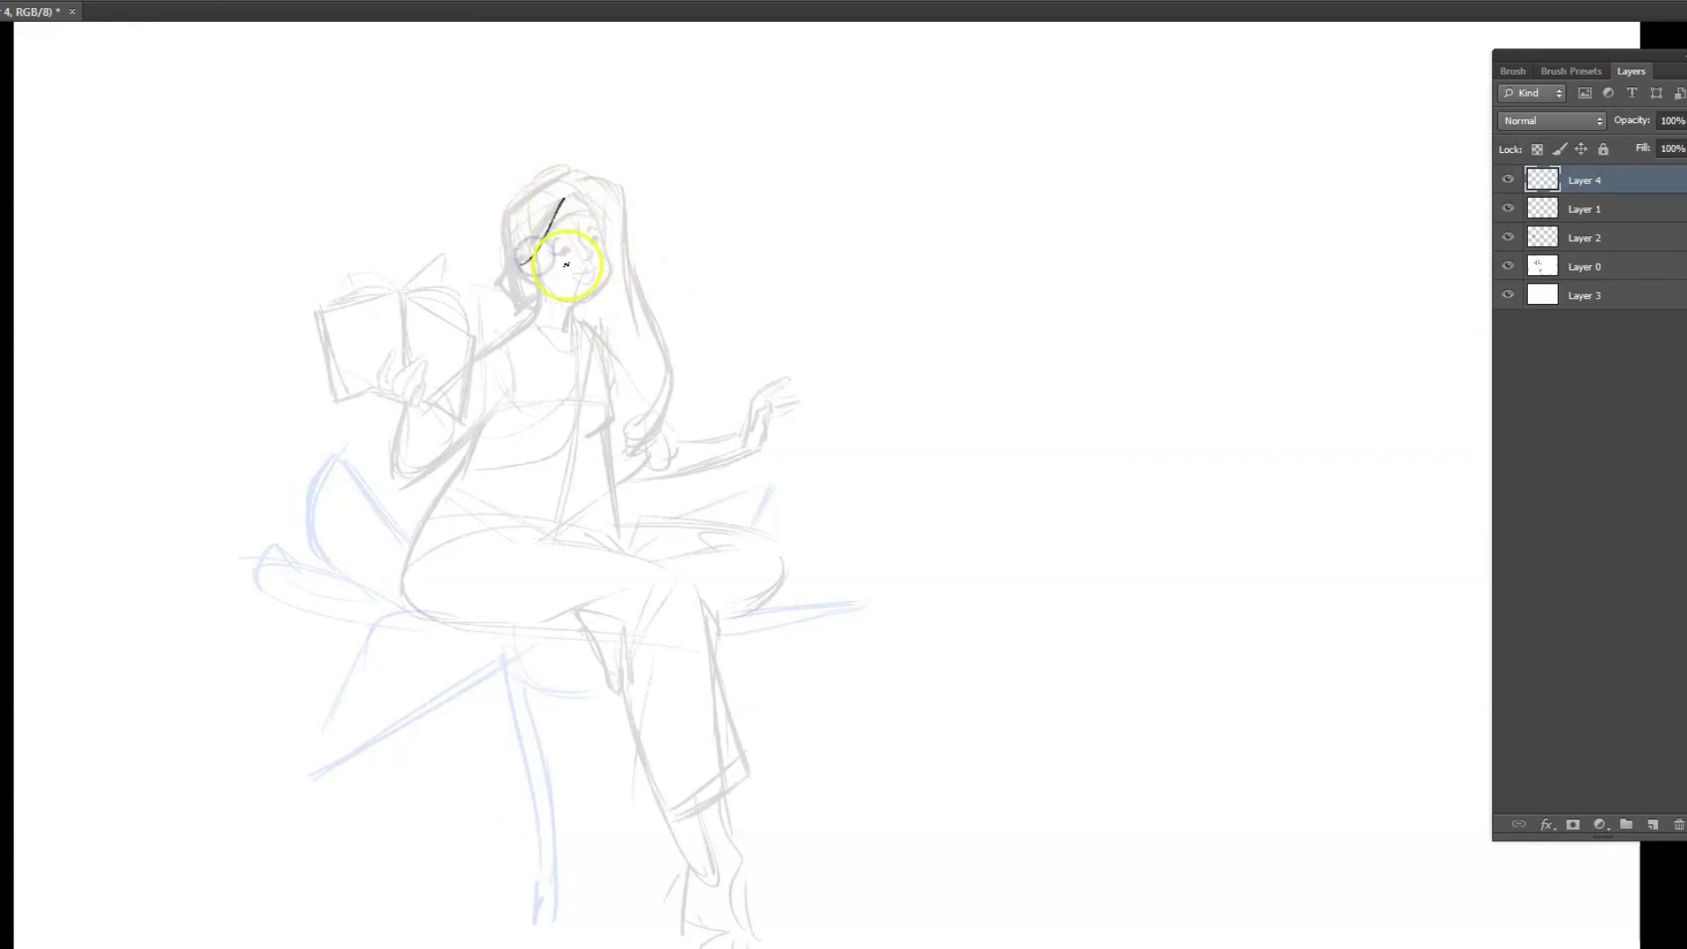
pyautogui.moveTo(510, 215); pyautogui.dragTo(568, 174)
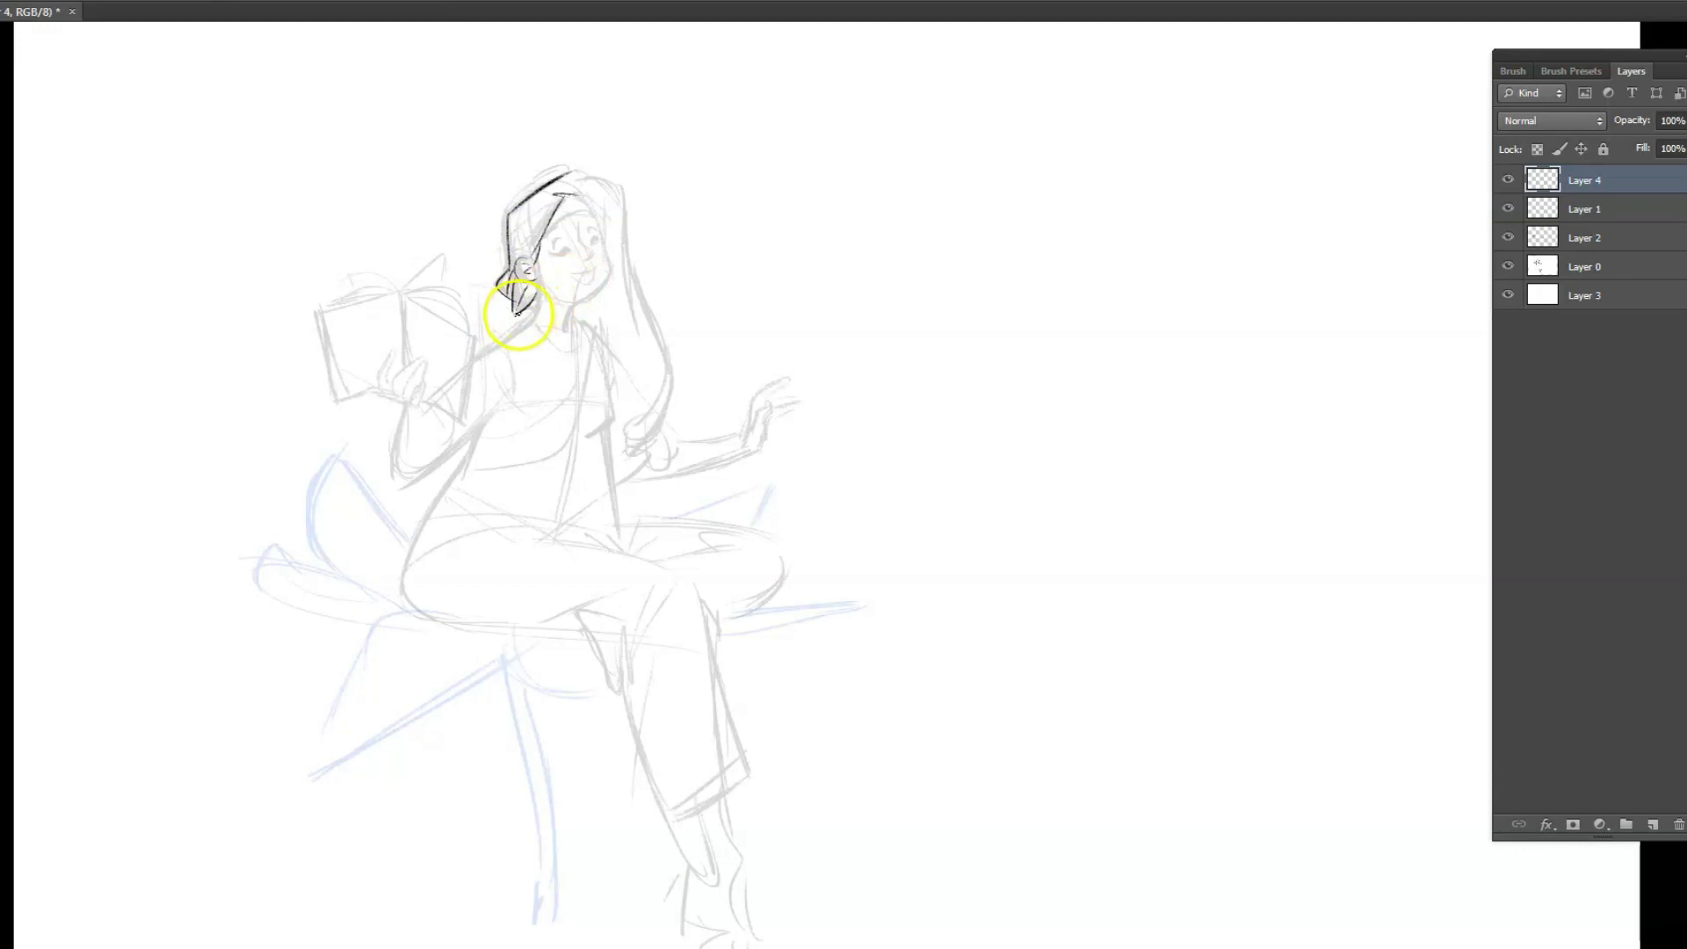
pyautogui.moveTo(538, 275); pyautogui.dragTo(534, 323)
pyautogui.moveTo(562, 193); pyautogui.dragTo(581, 192)
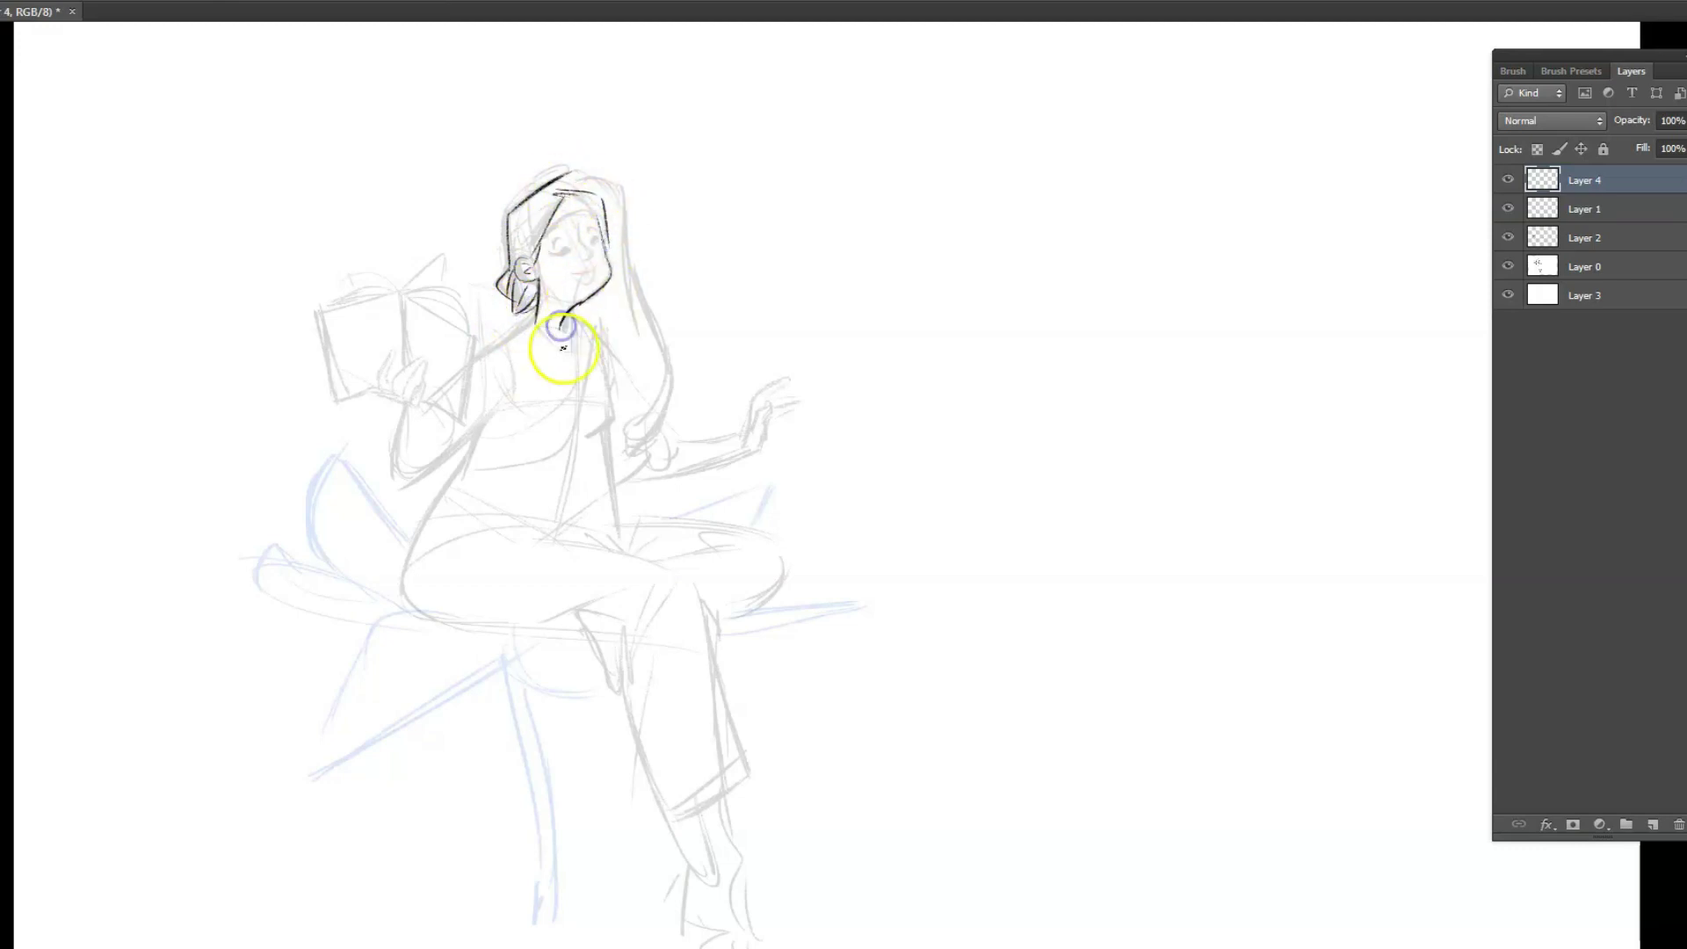
# Ink the neckline and edges of the top, the curve of the back and the long falling hair
pyautogui.moveTo(587, 301)
pyautogui.mouseDown()
pyautogui.moveTo(583, 369)
pyautogui.moveTo(577, 350)
pyautogui.moveTo(478, 455)
pyautogui.moveTo(582, 327)
pyautogui.mouseUp()
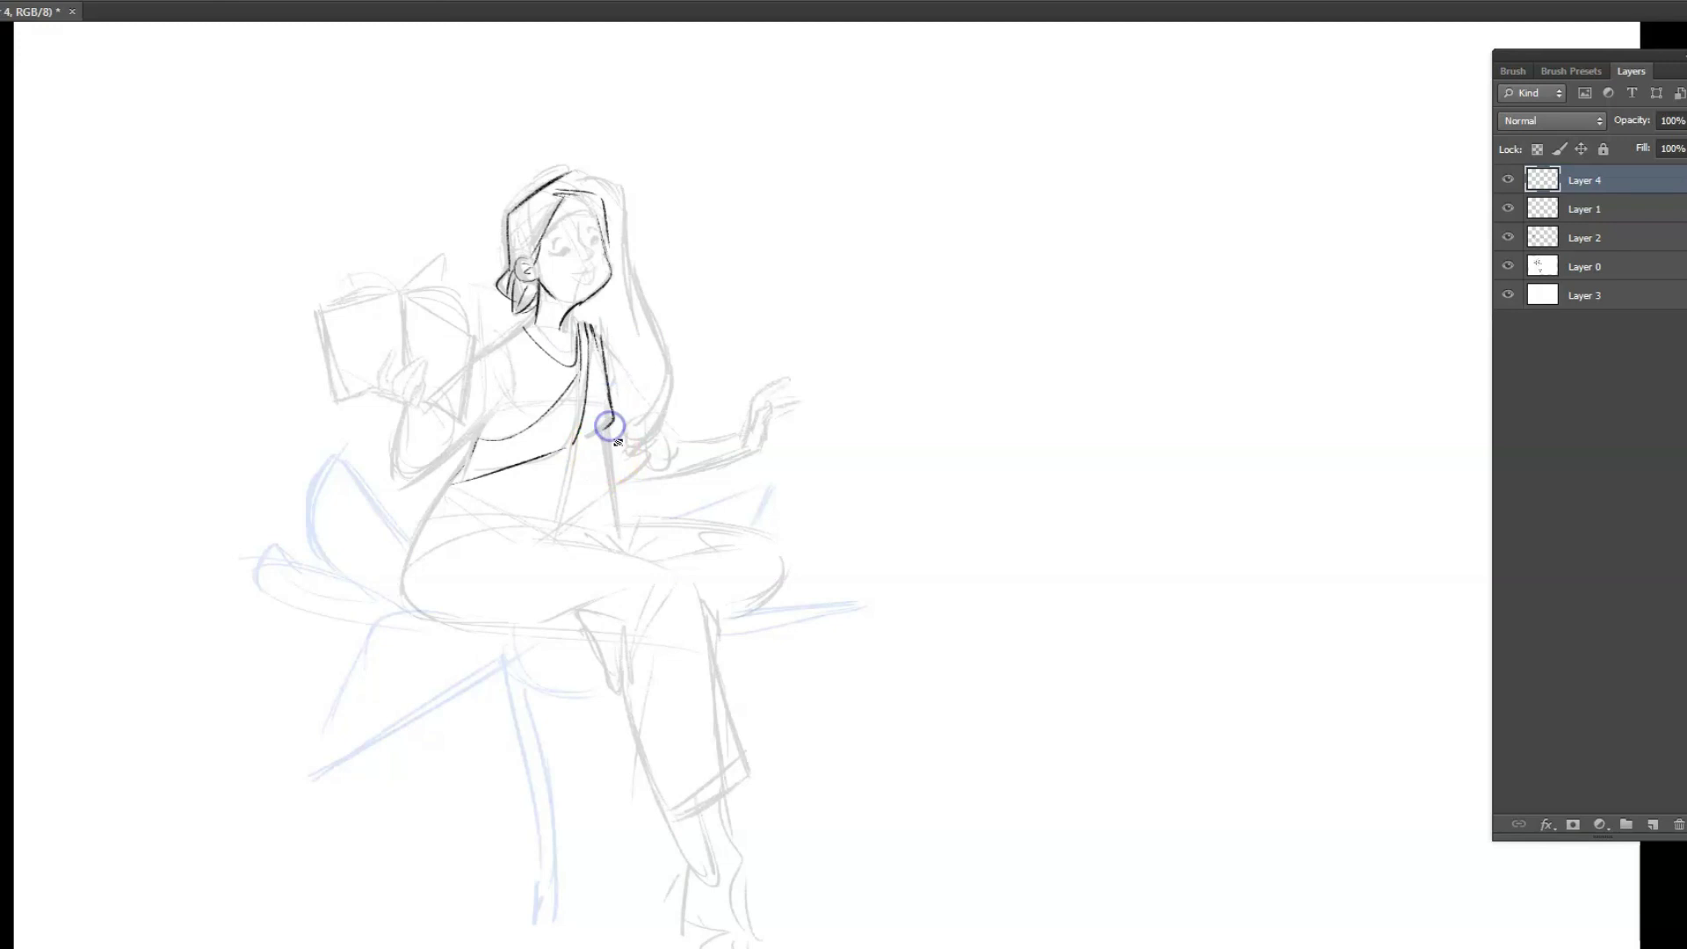
pyautogui.moveTo(611, 426); pyautogui.dragTo(620, 536)
pyautogui.hotkey('ctrl', 'z')
pyautogui.moveTo(474, 440); pyautogui.dragTo(427, 620)
pyautogui.moveTo(567, 172)
pyautogui.mouseDown()
pyautogui.moveTo(621, 208)
pyautogui.moveTo(659, 339)
pyautogui.moveTo(634, 481)
pyautogui.mouseUp()
pyautogui.moveTo(607, 227); pyautogui.dragTo(629, 440)
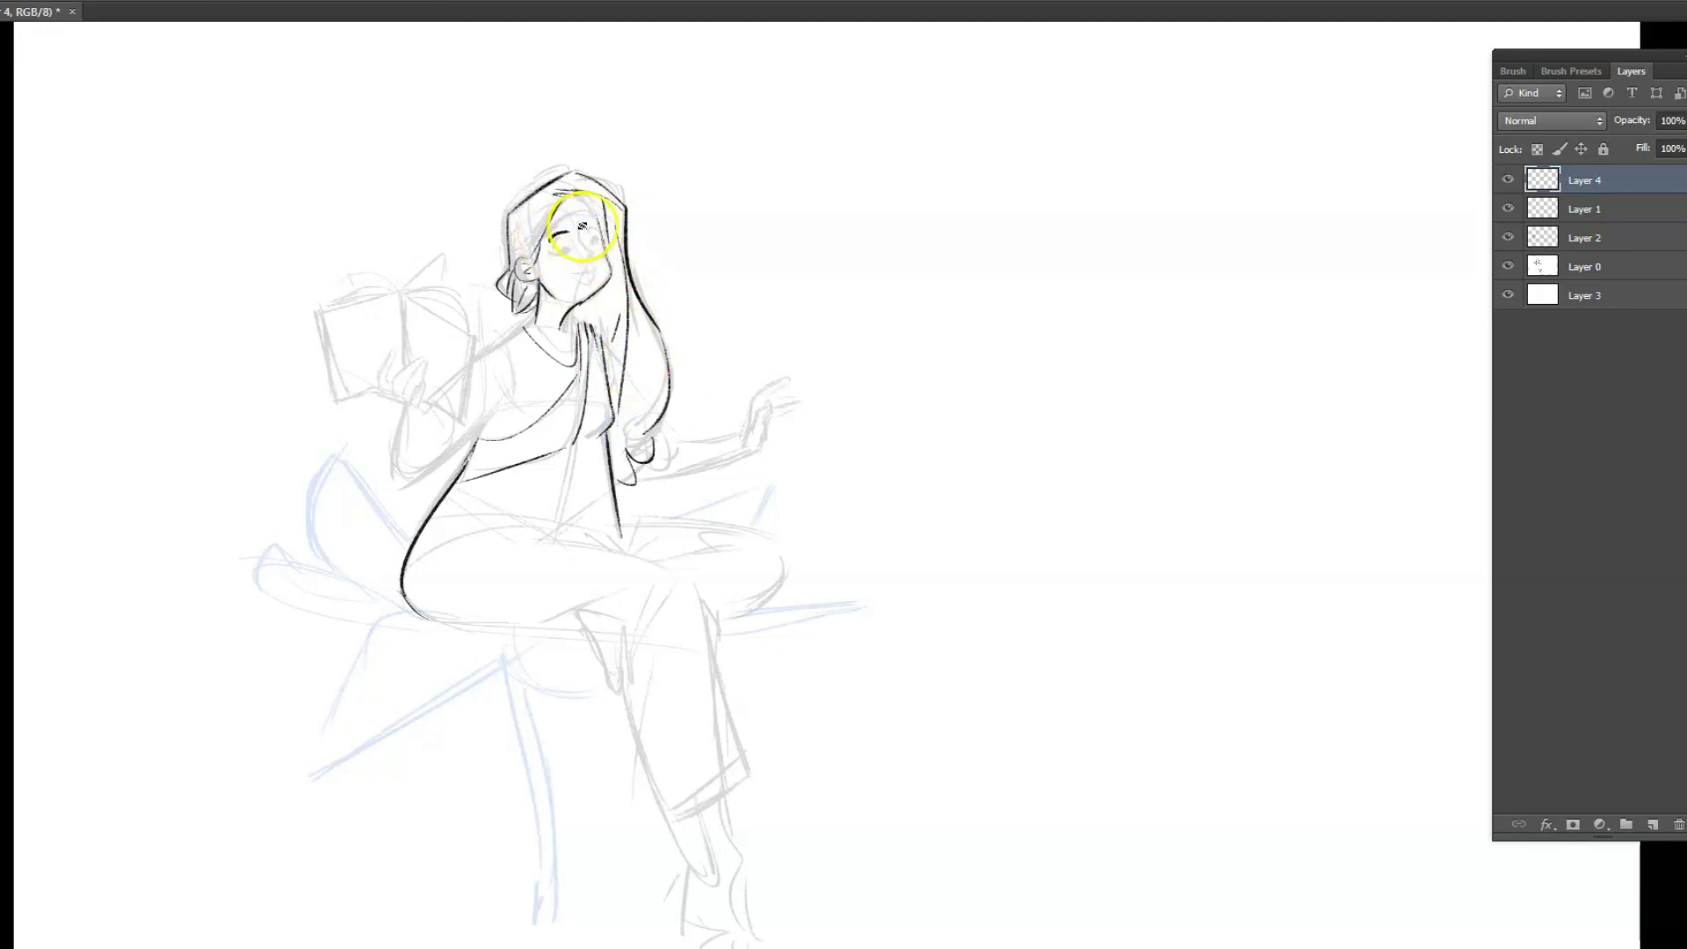
# Ink the face with its eyebrows, eyes, nose and open smile
pyautogui.scroll(3, 653, 229)
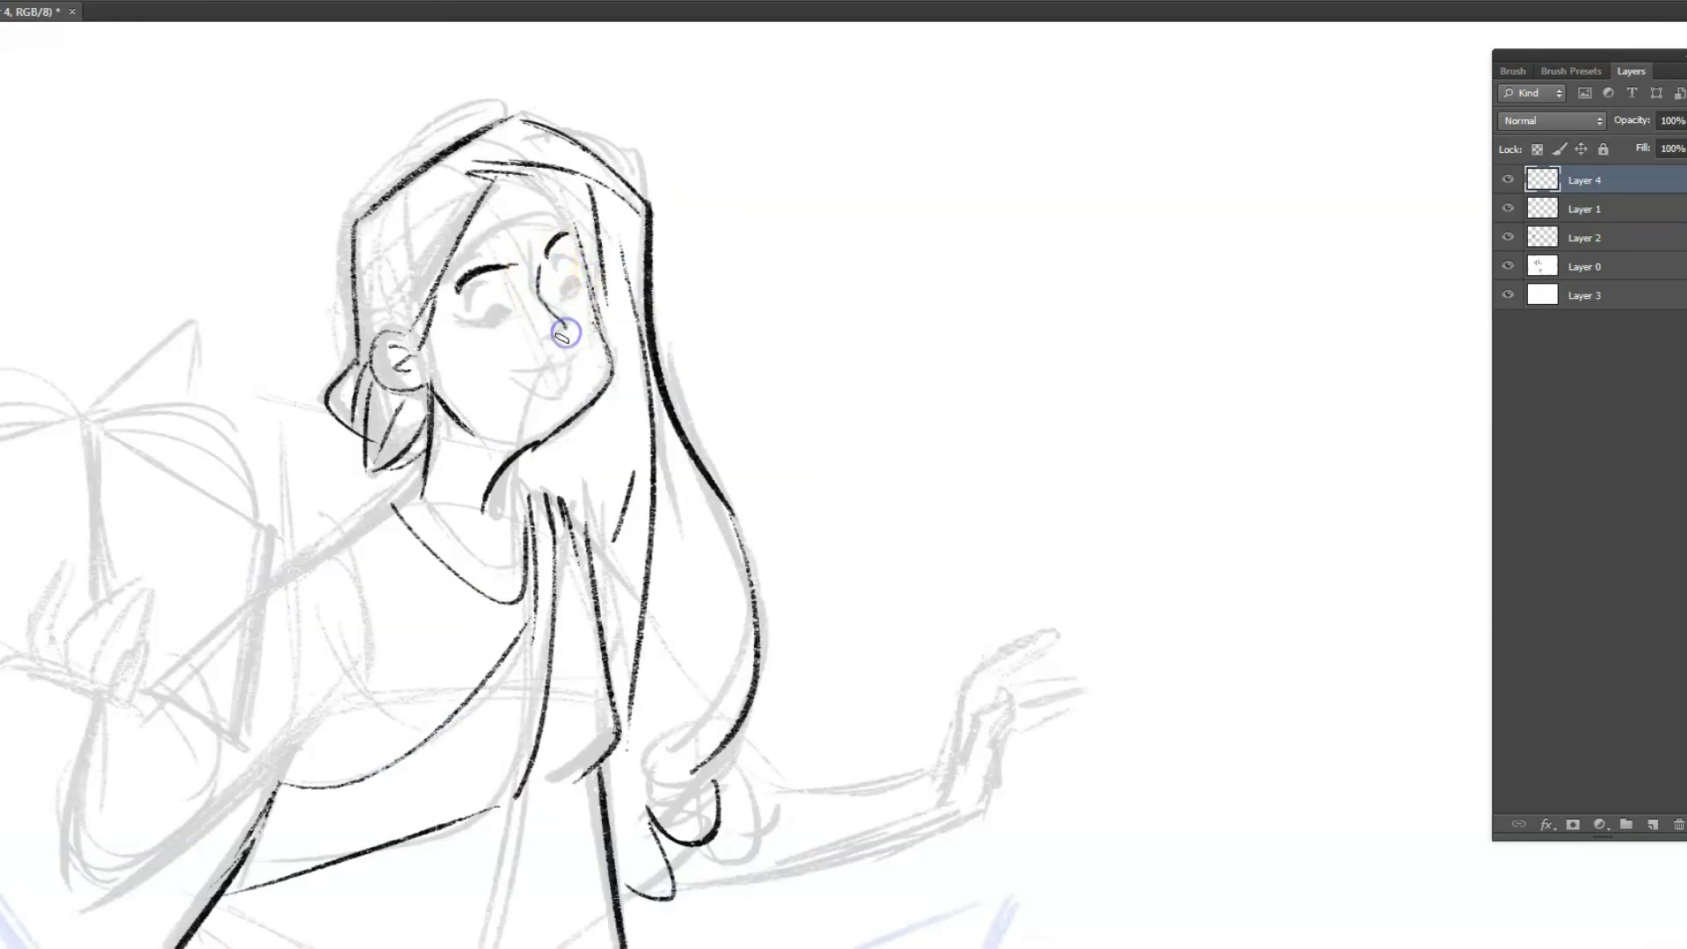
pyautogui.moveTo(498, 355)
pyautogui.mouseDown()
pyautogui.moveTo(539, 372)
pyautogui.moveTo(576, 358)
pyautogui.mouseUp()
pyautogui.moveTo(562, 301); pyautogui.dragTo(580, 292)
pyautogui.moveTo(465, 306); pyautogui.dragTo(510, 301)
pyautogui.moveTo(552, 283)
pyautogui.mouseDown()
pyautogui.moveTo(582, 274)
pyautogui.moveTo(582, 211)
pyautogui.mouseUp()
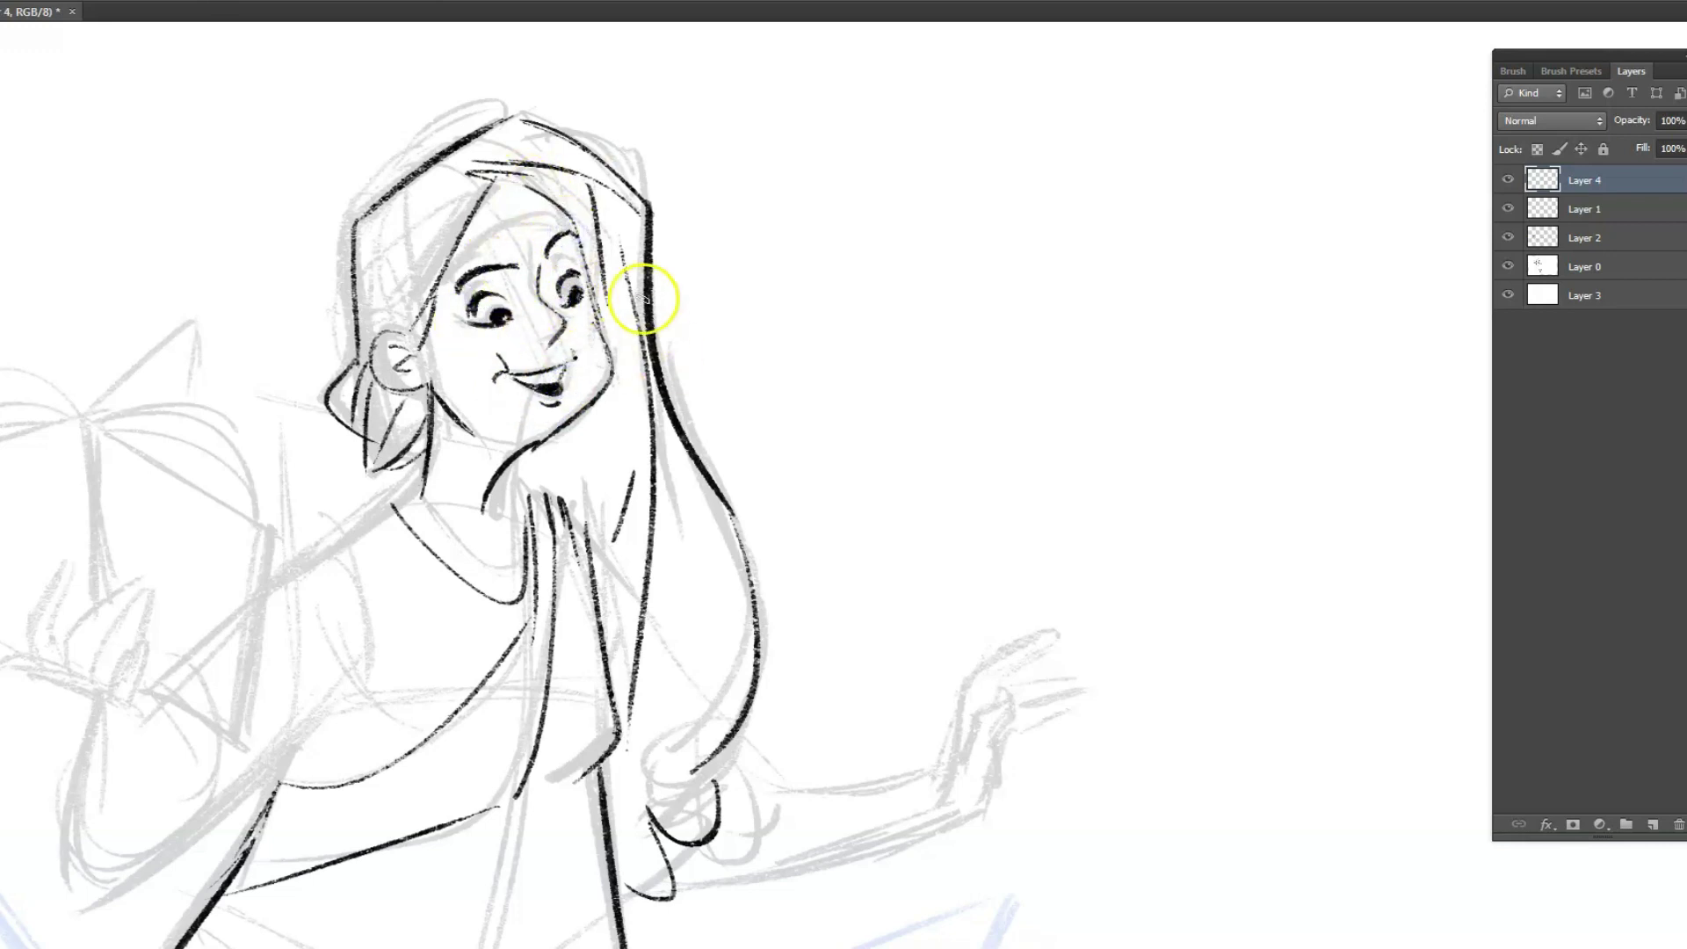
# Ink the raised arm and its hand, plus the waist and upper thigh lines
pyautogui.scroll(-3, 889, 290)
pyautogui.scroll(-2, 799, 403)
pyautogui.moveTo(598, 391); pyautogui.dragTo(452, 494)
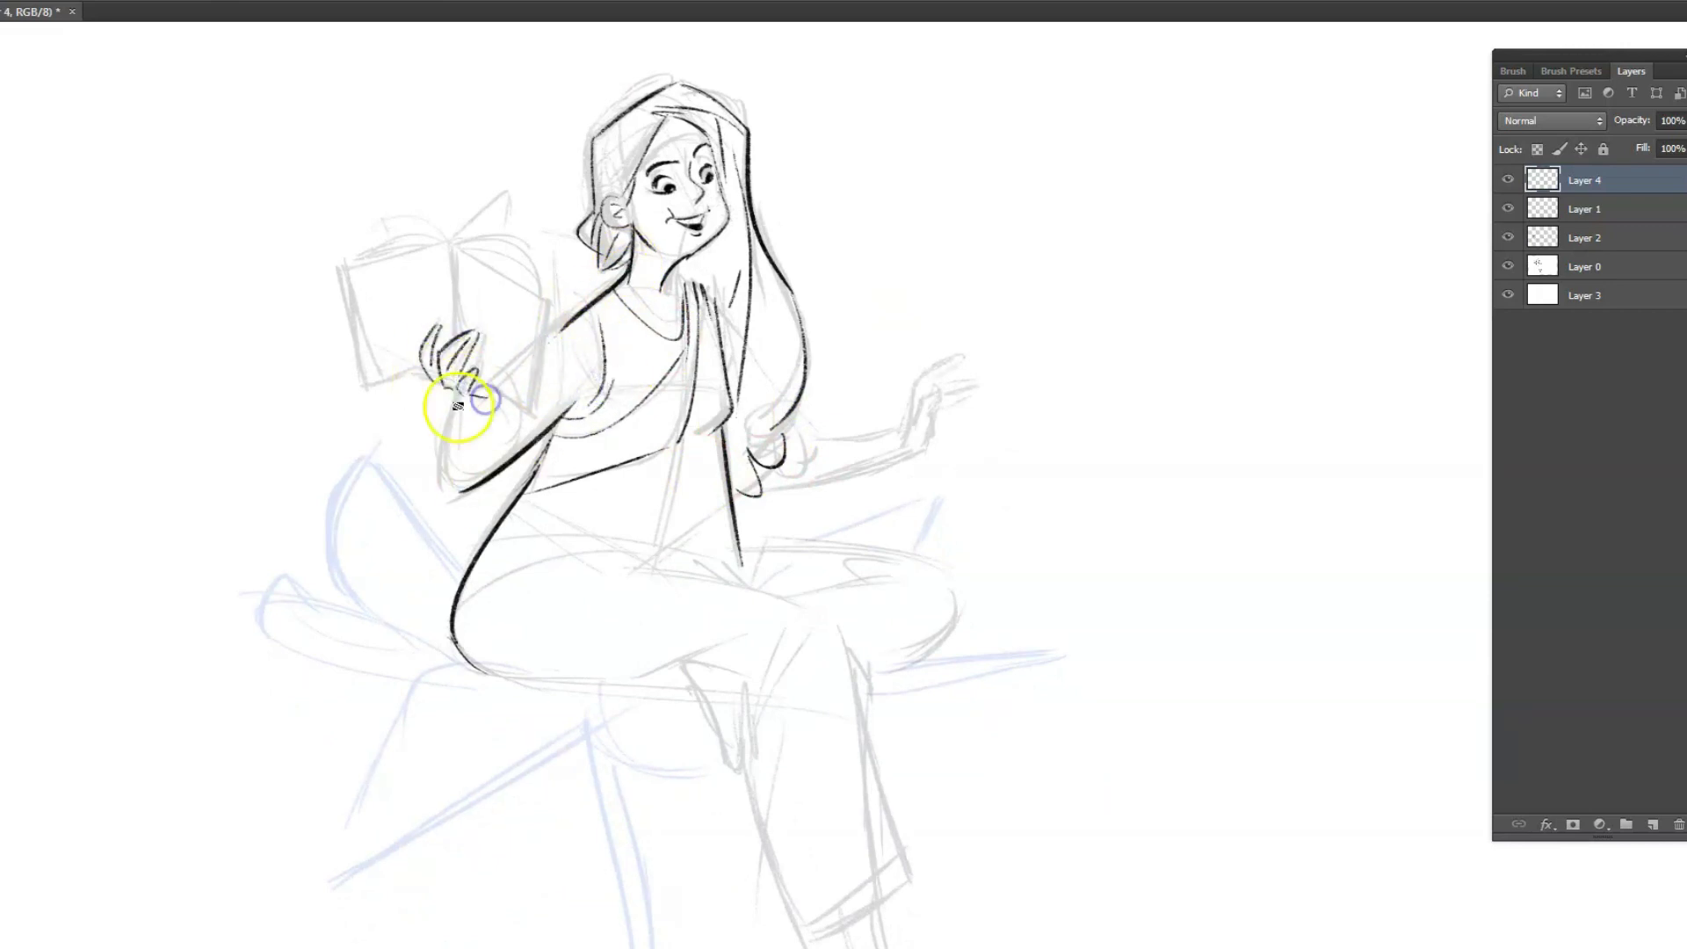
pyautogui.moveTo(734, 486); pyautogui.dragTo(715, 403)
pyautogui.moveTo(587, 470); pyautogui.dragTo(520, 425)
pyautogui.moveTo(703, 482); pyautogui.dragTo(482, 437)
pyautogui.moveTo(482, 437)
pyautogui.mouseDown()
pyautogui.moveTo(440, 549)
pyautogui.moveTo(703, 482)
pyautogui.mouseUp()
# Ink the open book with its covers, spine and curved pages
pyautogui.moveTo(536, 300); pyautogui.dragTo(546, 376)
pyautogui.moveTo(430, 244)
pyautogui.mouseDown()
pyautogui.moveTo(384, 264)
pyautogui.moveTo(354, 383)
pyautogui.mouseUp()
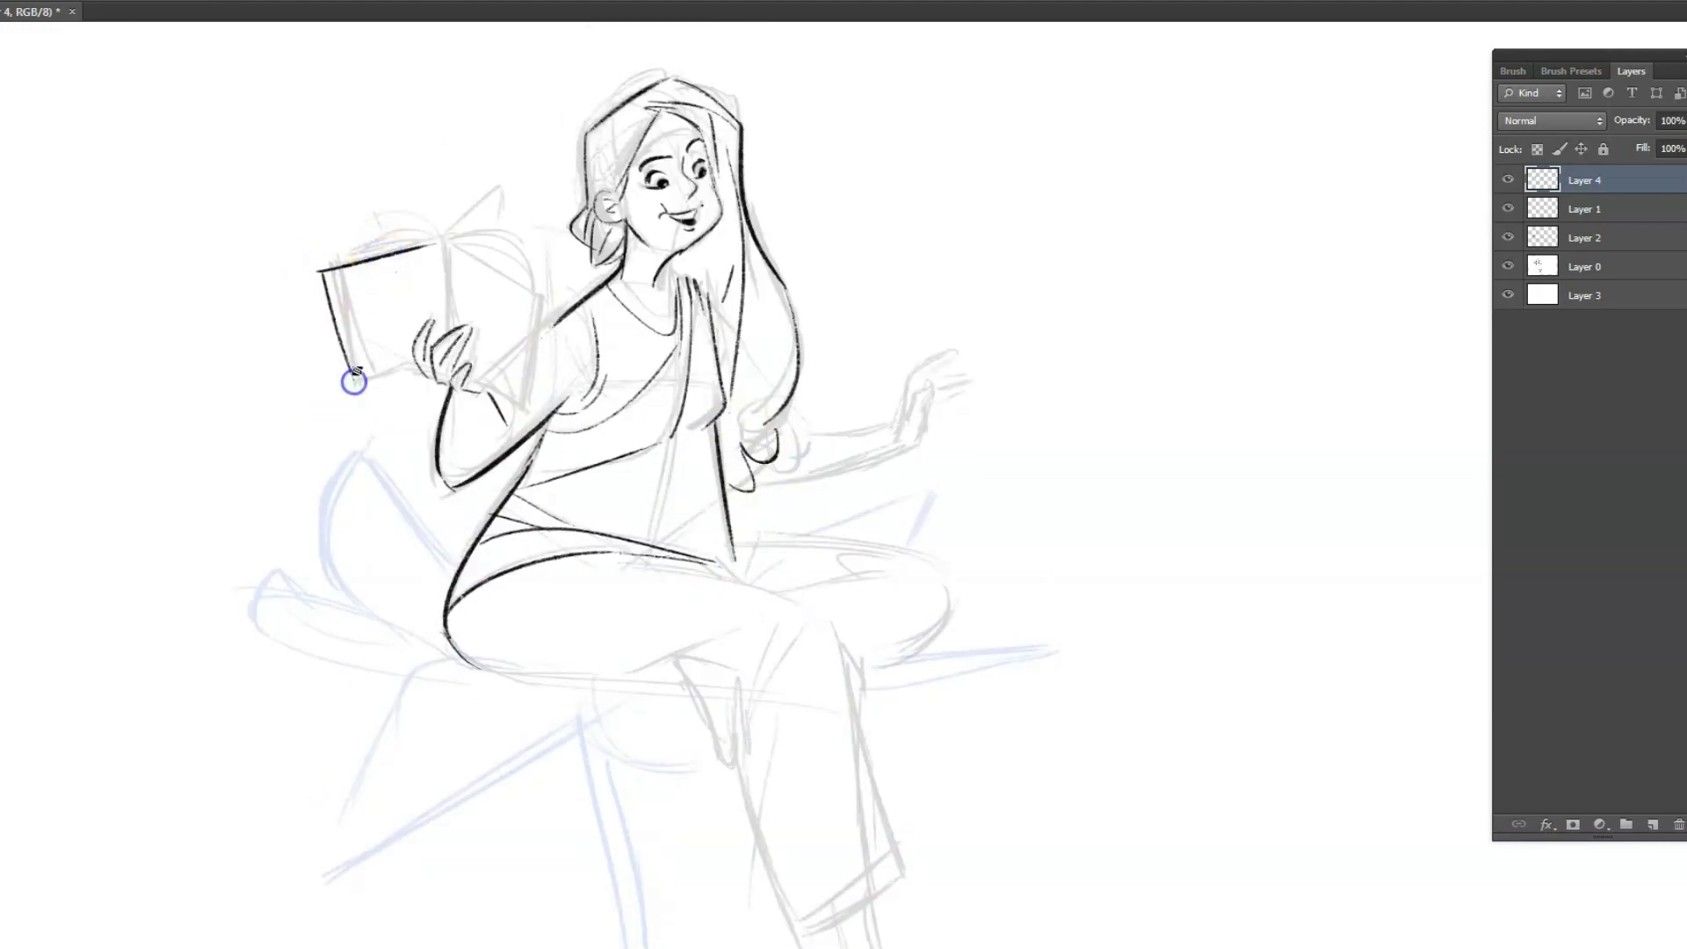
pyautogui.moveTo(445, 247); pyautogui.dragTo(541, 296)
pyautogui.moveTo(541, 296); pyautogui.dragTo(532, 409)
pyautogui.moveTo(325, 265)
pyautogui.mouseDown()
pyautogui.moveTo(433, 239)
pyautogui.moveTo(505, 192)
pyautogui.mouseUp()
pyautogui.moveTo(446, 243); pyautogui.dragTo(538, 283)
pyautogui.scroll(-2, 1066, 313)
pyautogui.click(1510, 267)
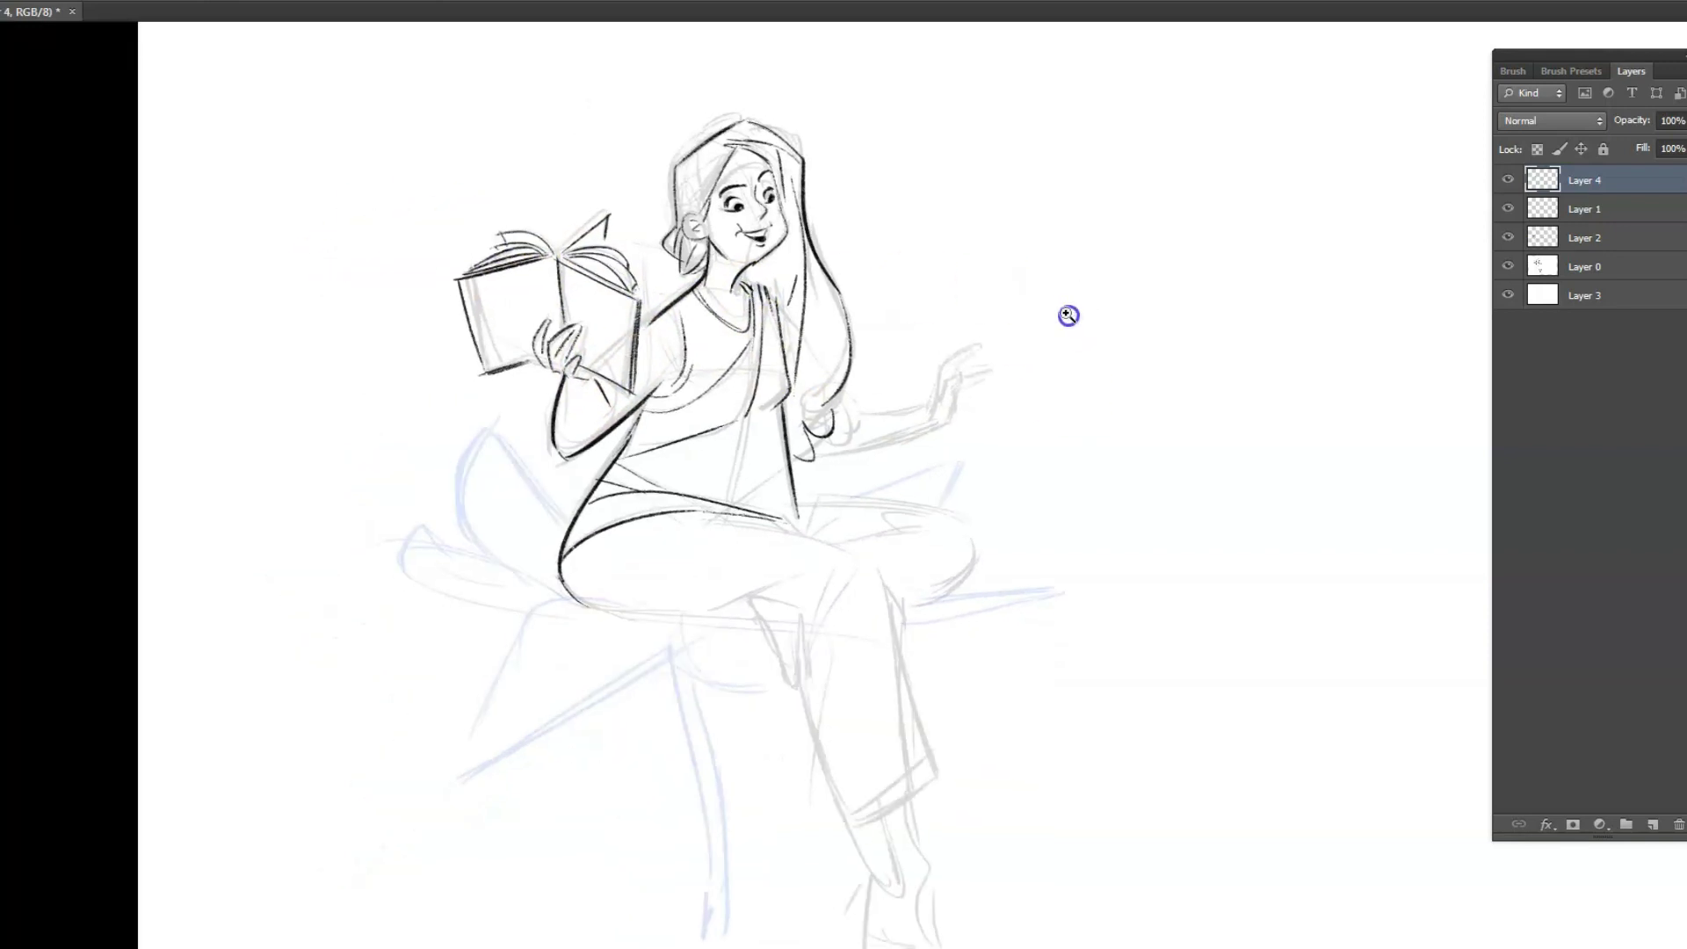
# Ink the outstretched arm and its open hand with spread fingers
pyautogui.scroll(2, 991, 524)
pyautogui.scroll(-2, 946, 452)
pyautogui.moveTo(670, 400); pyautogui.dragTo(761, 398)
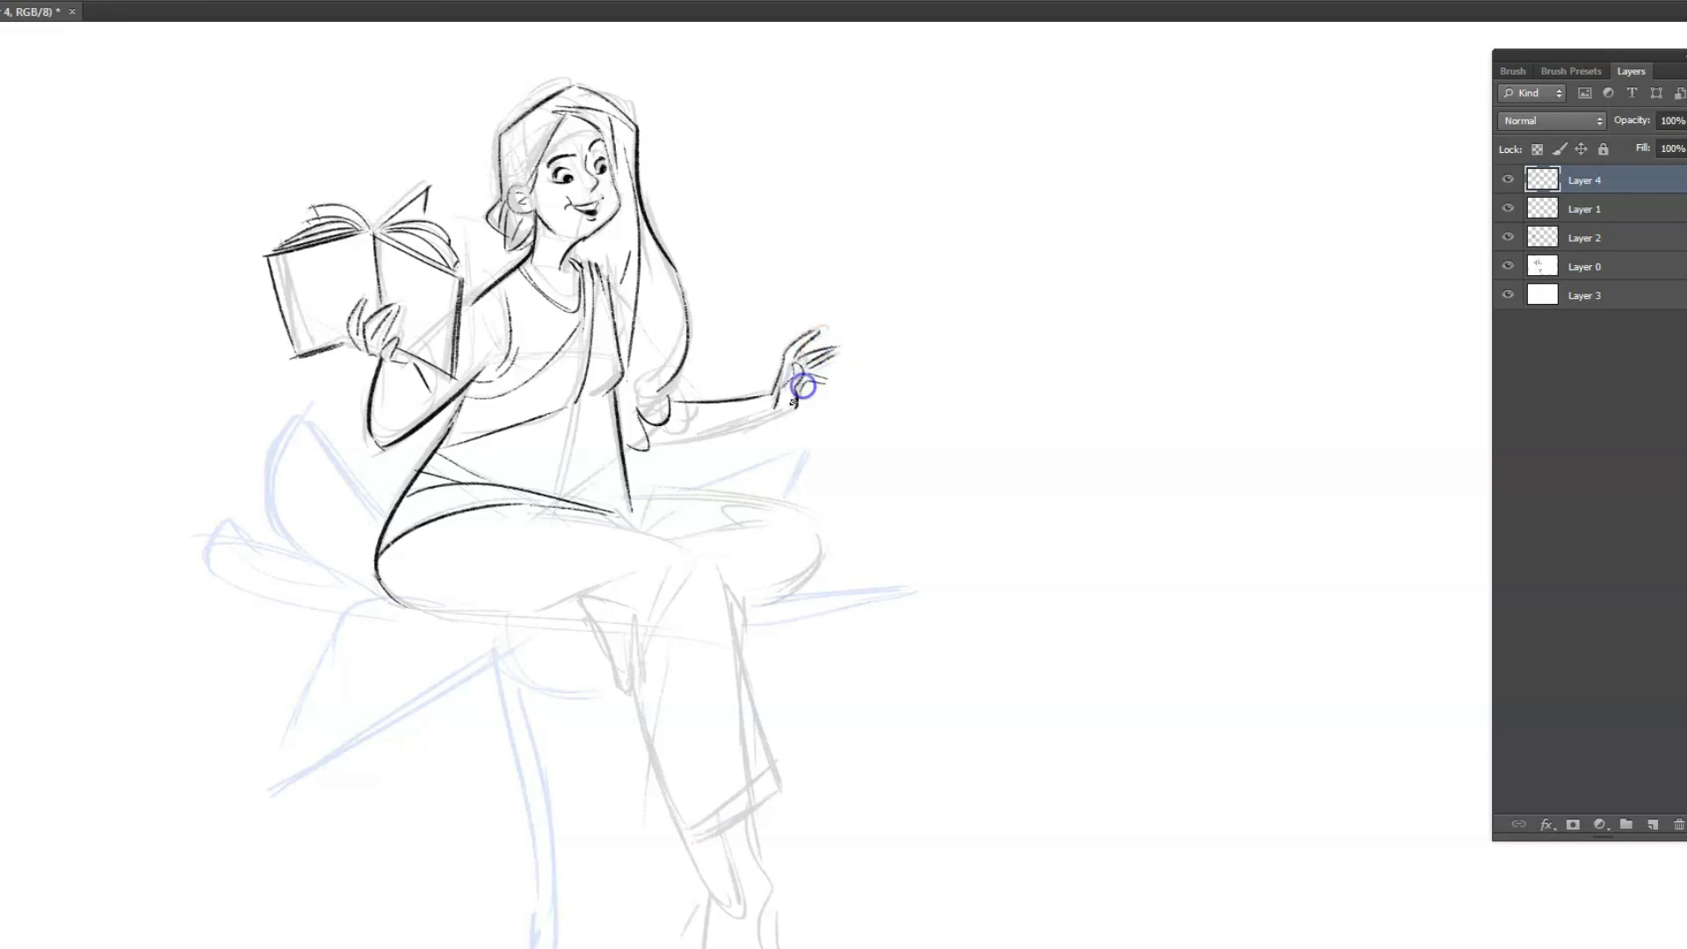
pyautogui.scroll(-2, 738, 425)
# Ink the crossed trouser leg and folded far leg, including the bare foot tucked behind the knee
pyautogui.moveTo(559, 425)
pyautogui.mouseDown()
pyautogui.moveTo(746, 484)
pyautogui.moveTo(828, 648)
pyautogui.mouseUp()
pyautogui.moveTo(742, 501); pyautogui.dragTo(703, 525)
pyautogui.moveTo(706, 477)
pyautogui.mouseDown()
pyautogui.moveTo(665, 565)
pyautogui.moveTo(701, 739)
pyautogui.mouseUp()
pyautogui.moveTo(466, 524); pyautogui.dragTo(601, 523)
pyautogui.moveTo(612, 510); pyautogui.dragTo(673, 514)
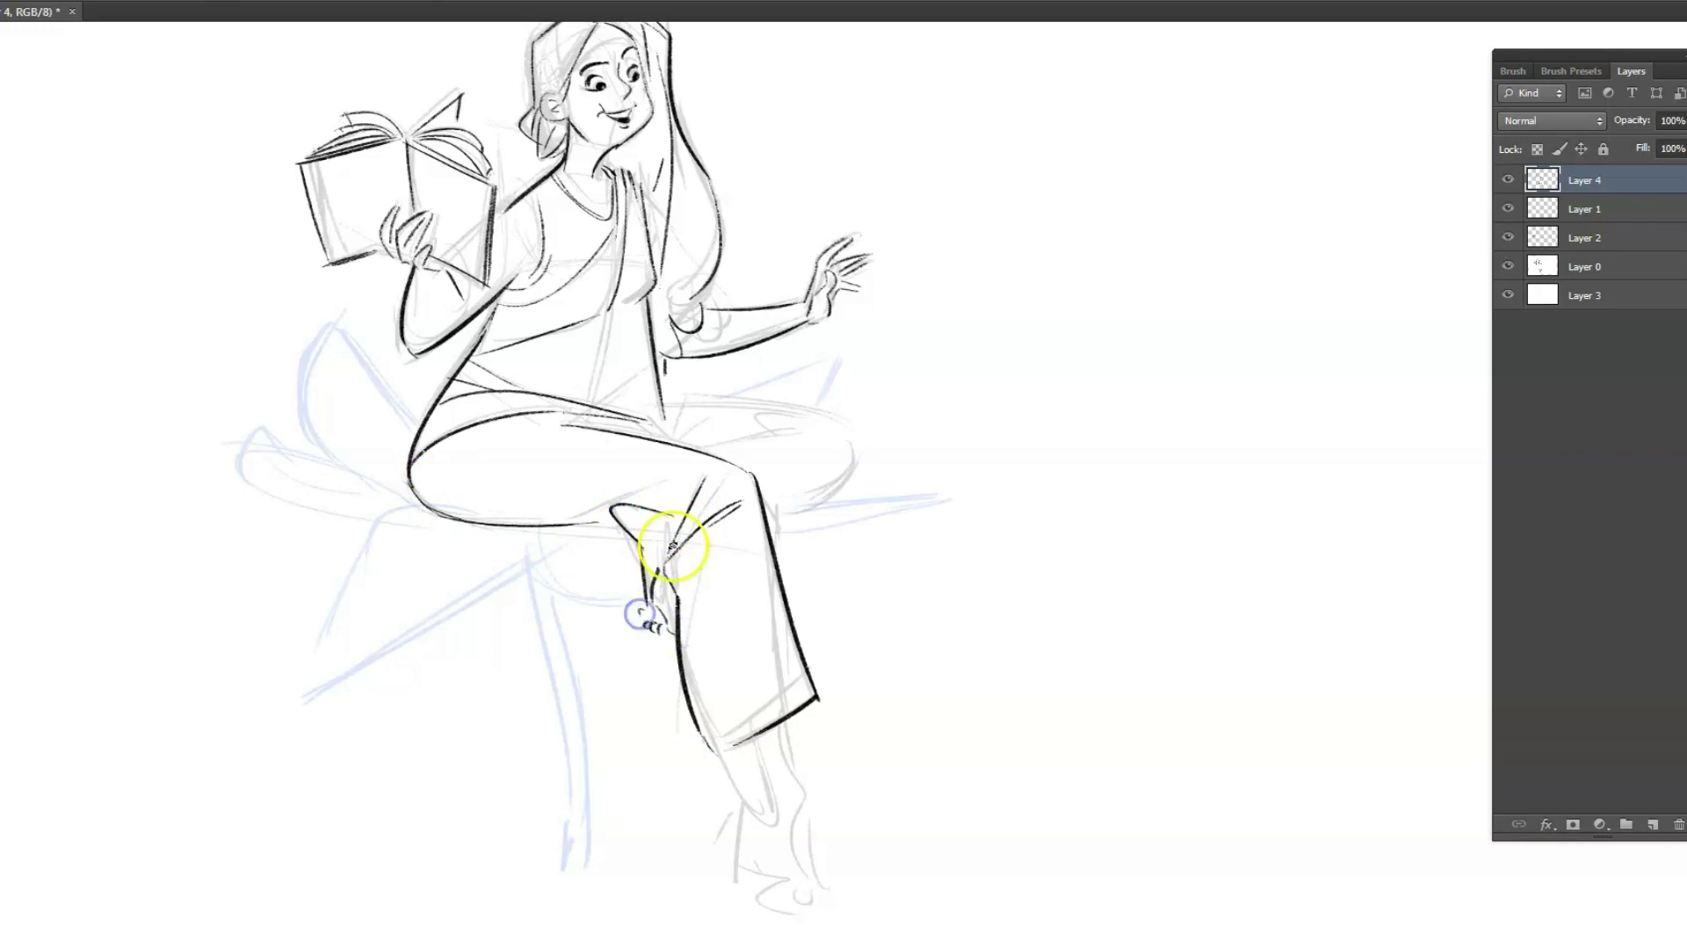
pyautogui.moveTo(668, 411)
pyautogui.mouseDown()
pyautogui.moveTo(799, 414)
pyautogui.moveTo(796, 505)
pyautogui.mouseUp()
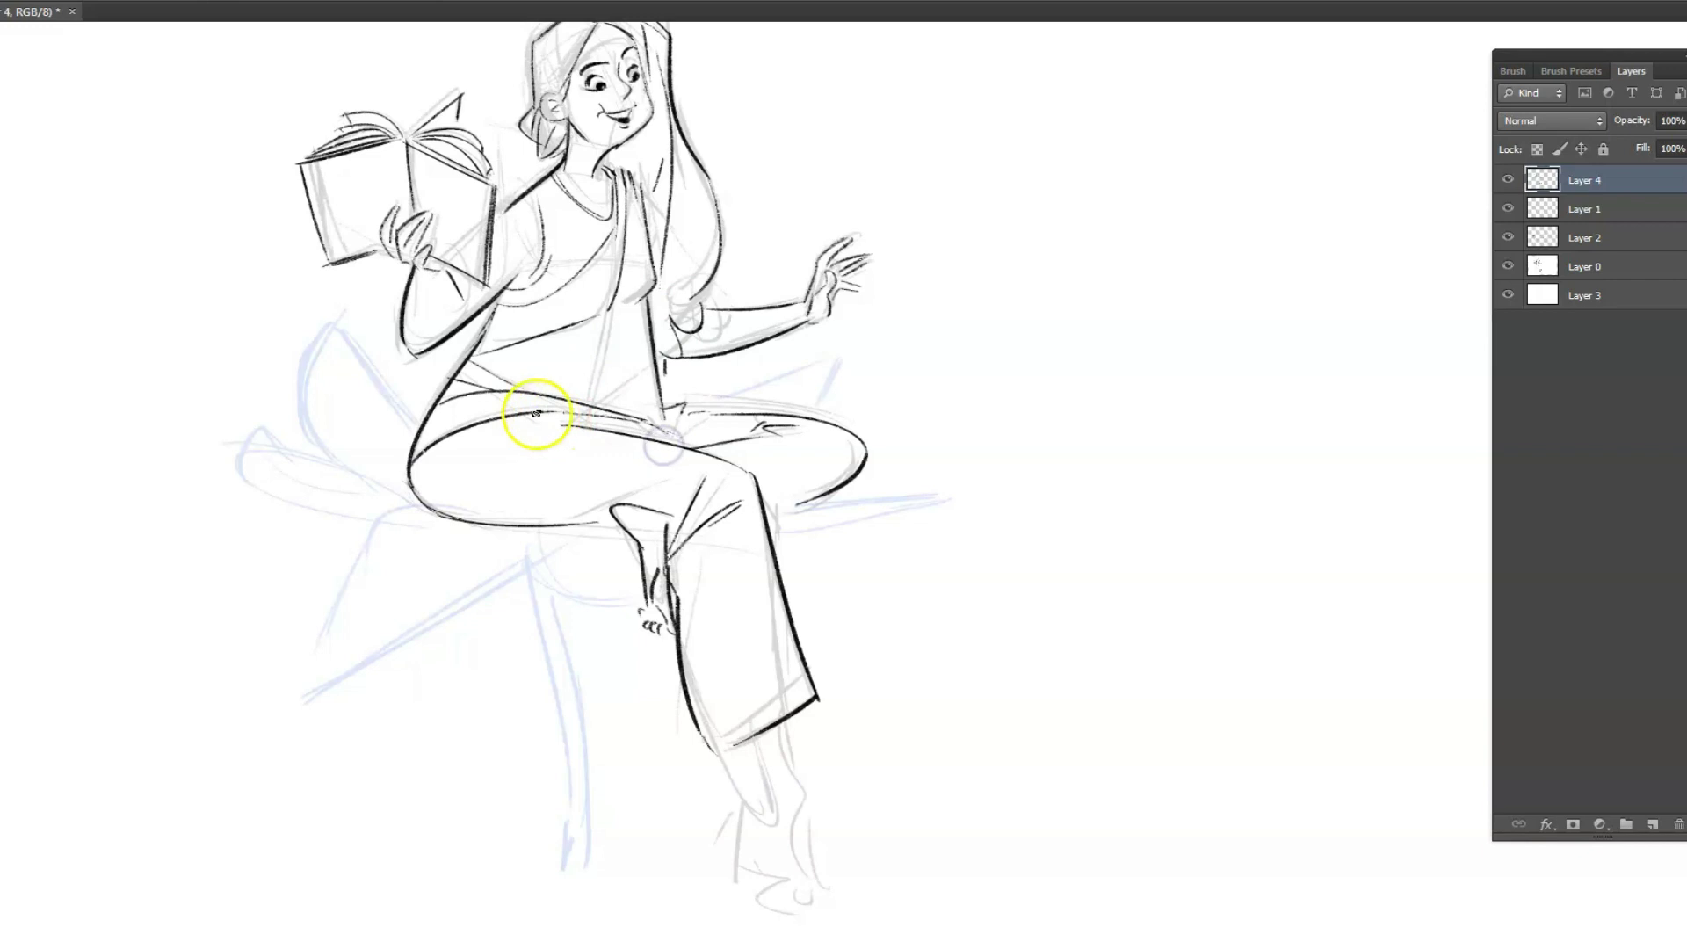
pyautogui.moveTo(657, 422); pyautogui.dragTo(694, 438)
# Ink the ankle and lowest foot with its heeled shoe, and thicken the trouser's knee and hem lines
pyautogui.scroll(-1, 914, 703)
pyautogui.moveTo(745, 703); pyautogui.dragTo(770, 774)
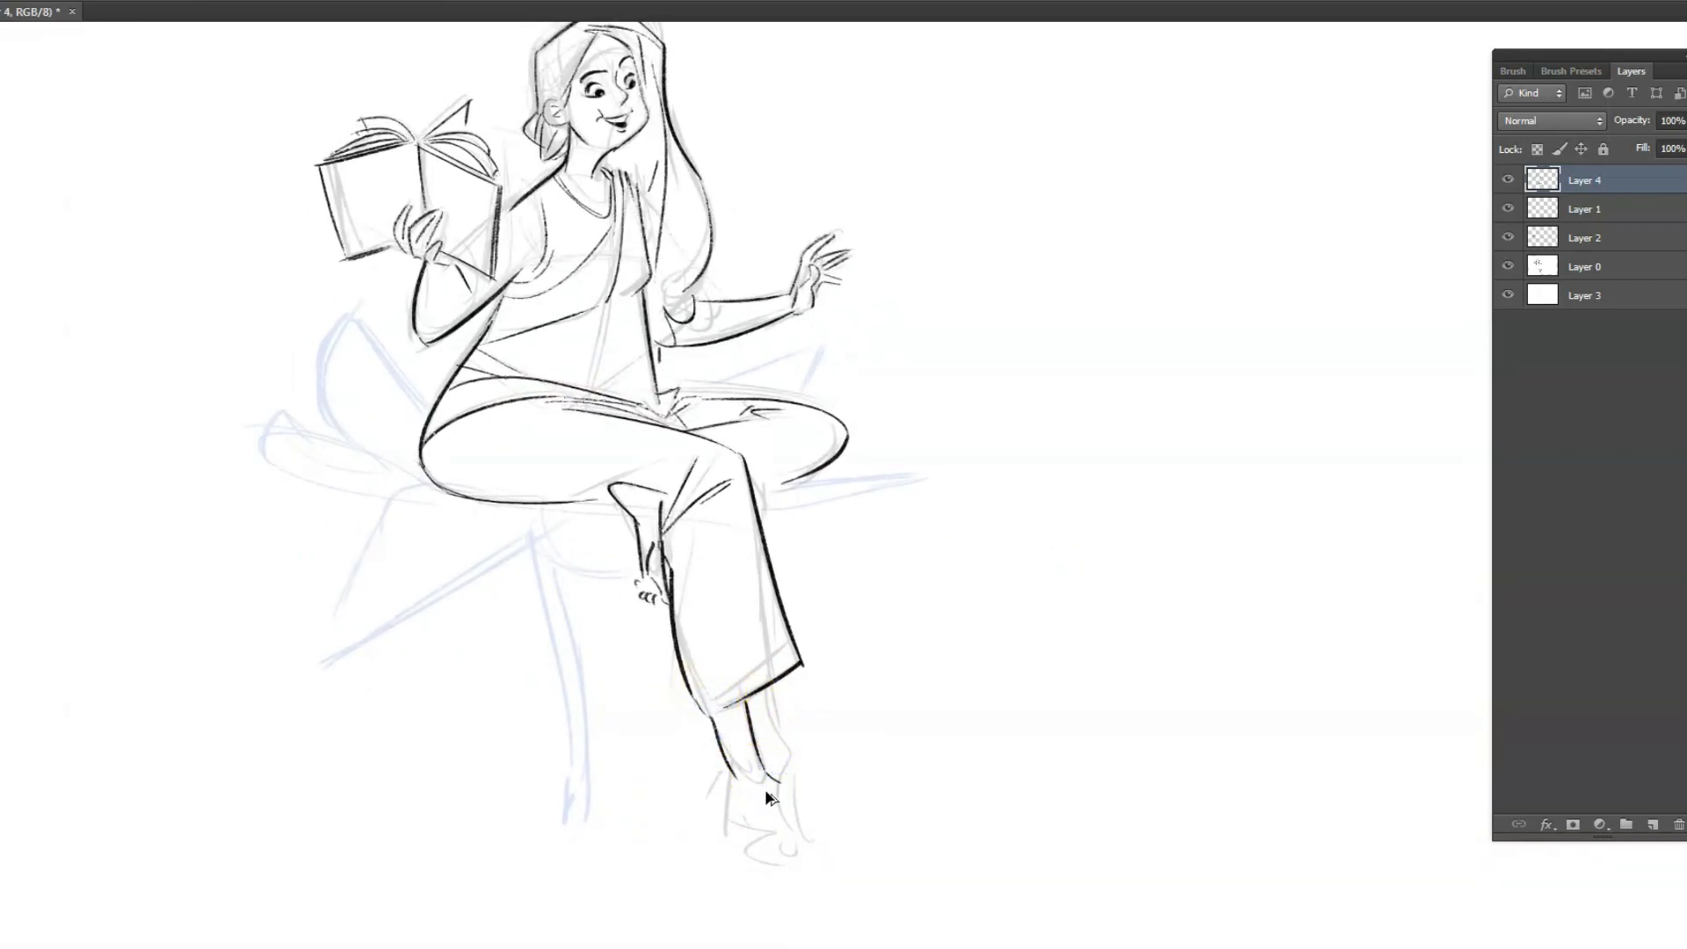
pyautogui.moveTo(713, 723); pyautogui.dragTo(801, 665)
pyautogui.moveTo(693, 434); pyautogui.dragTo(753, 471)
pyautogui.moveTo(780, 742); pyautogui.dragTo(798, 866)
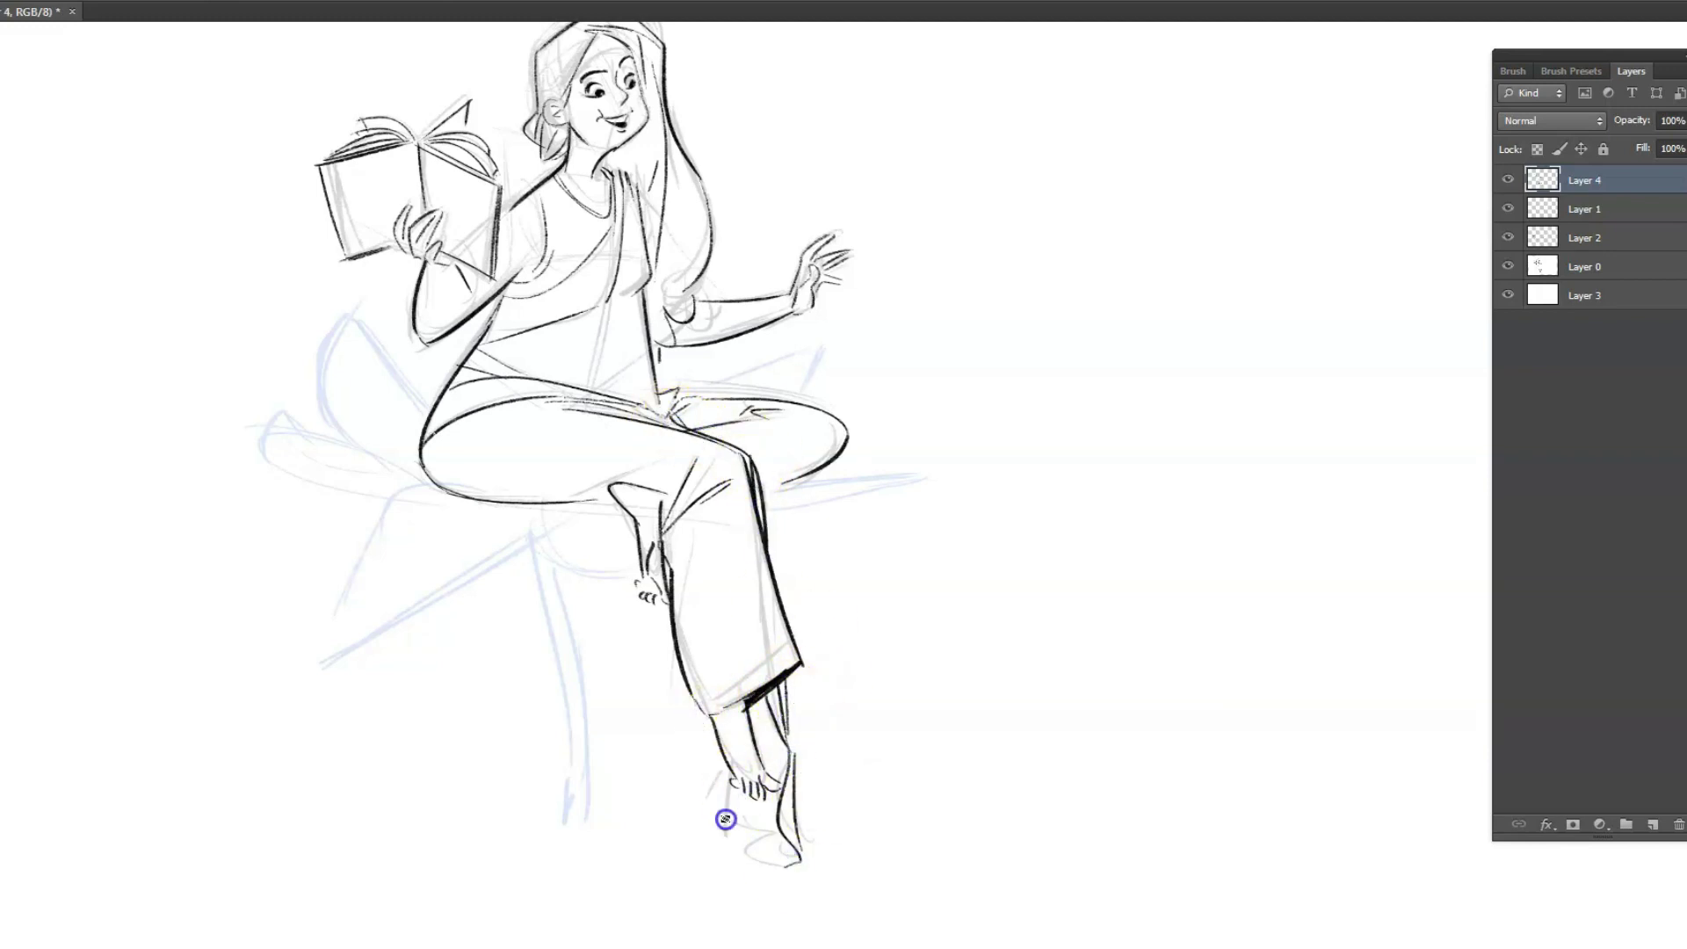
pyautogui.click(798, 691)
pyautogui.moveTo(817, 732); pyautogui.dragTo(730, 769)
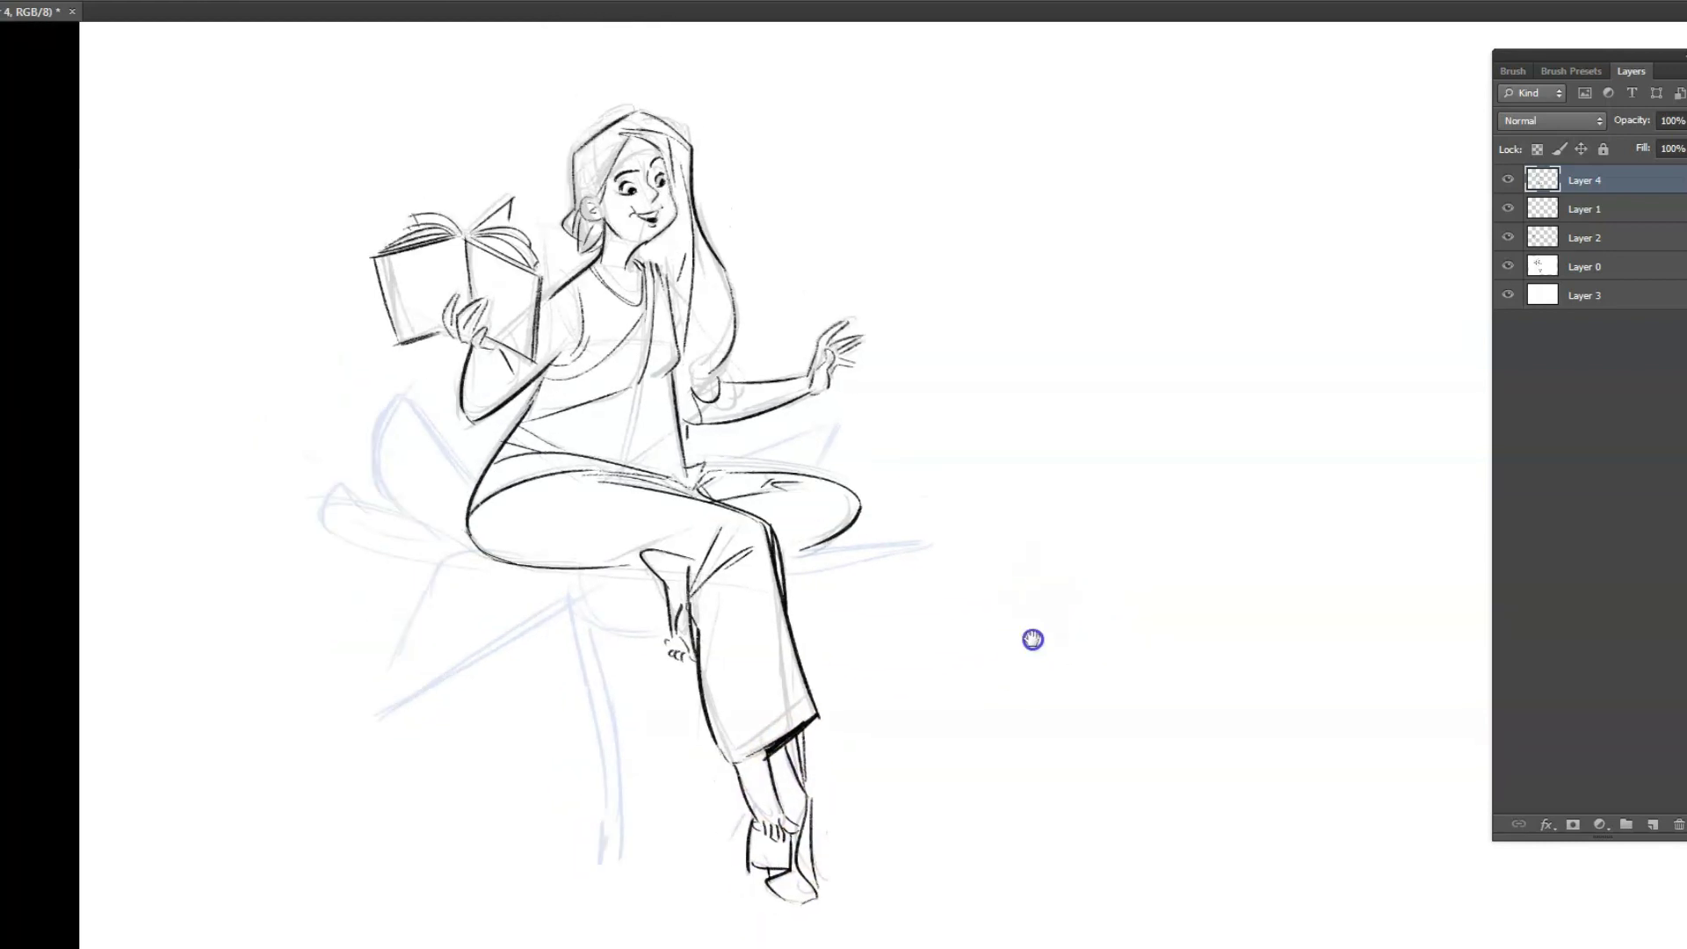
pyautogui.click(634, 166)
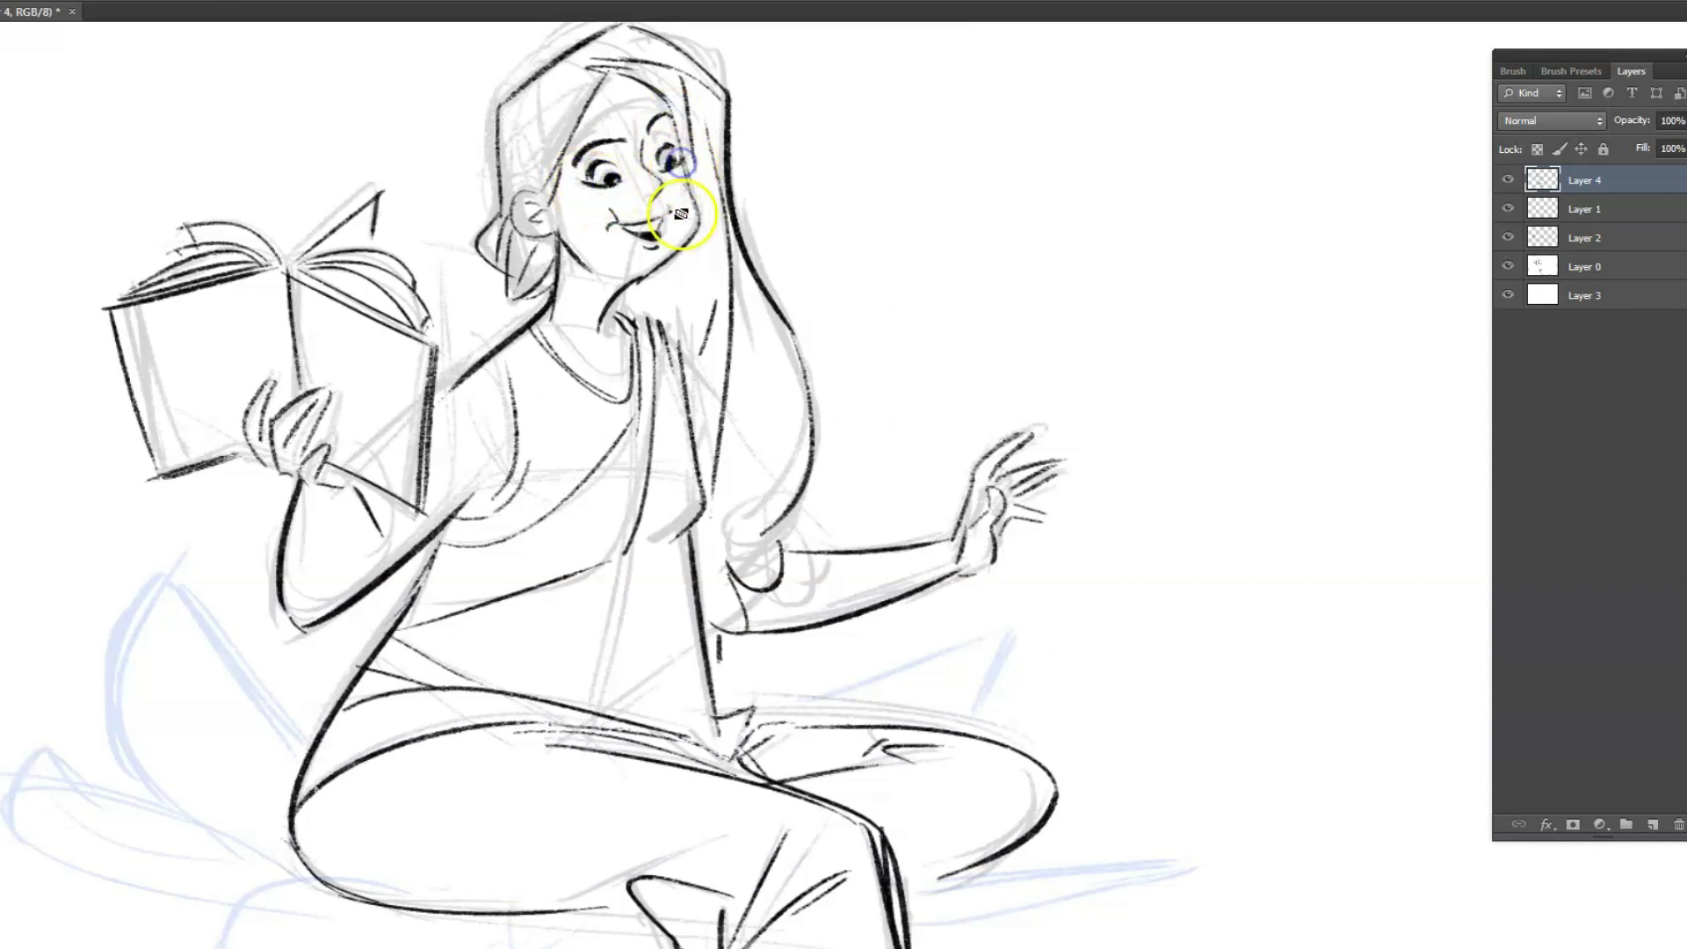
# Ink the flower's pointed petals around the seated woman and the long, two-lined stem below her
pyautogui.keyDown('alt'); pyautogui.click(1125, 358); pyautogui.keyUp('alt')
pyautogui.moveTo(1259, 414); pyautogui.dragTo(1208, 369)
pyautogui.moveTo(426, 340); pyautogui.dragTo(505, 435)
pyautogui.moveTo(499, 507)
pyautogui.mouseDown()
pyautogui.moveTo(357, 440)
pyautogui.moveTo(347, 501)
pyautogui.moveTo(527, 516)
pyautogui.moveTo(400, 686)
pyautogui.moveTo(641, 539)
pyautogui.moveTo(707, 602)
pyautogui.mouseUp()
pyautogui.moveTo(1004, 500)
pyautogui.mouseDown()
pyautogui.moveTo(854, 514)
pyautogui.moveTo(1011, 484)
pyautogui.mouseUp()
pyautogui.moveTo(774, 422)
pyautogui.mouseDown()
pyautogui.moveTo(878, 407)
pyautogui.moveTo(879, 428)
pyautogui.mouseUp()
pyautogui.moveTo(626, 567); pyautogui.dragTo(656, 851)
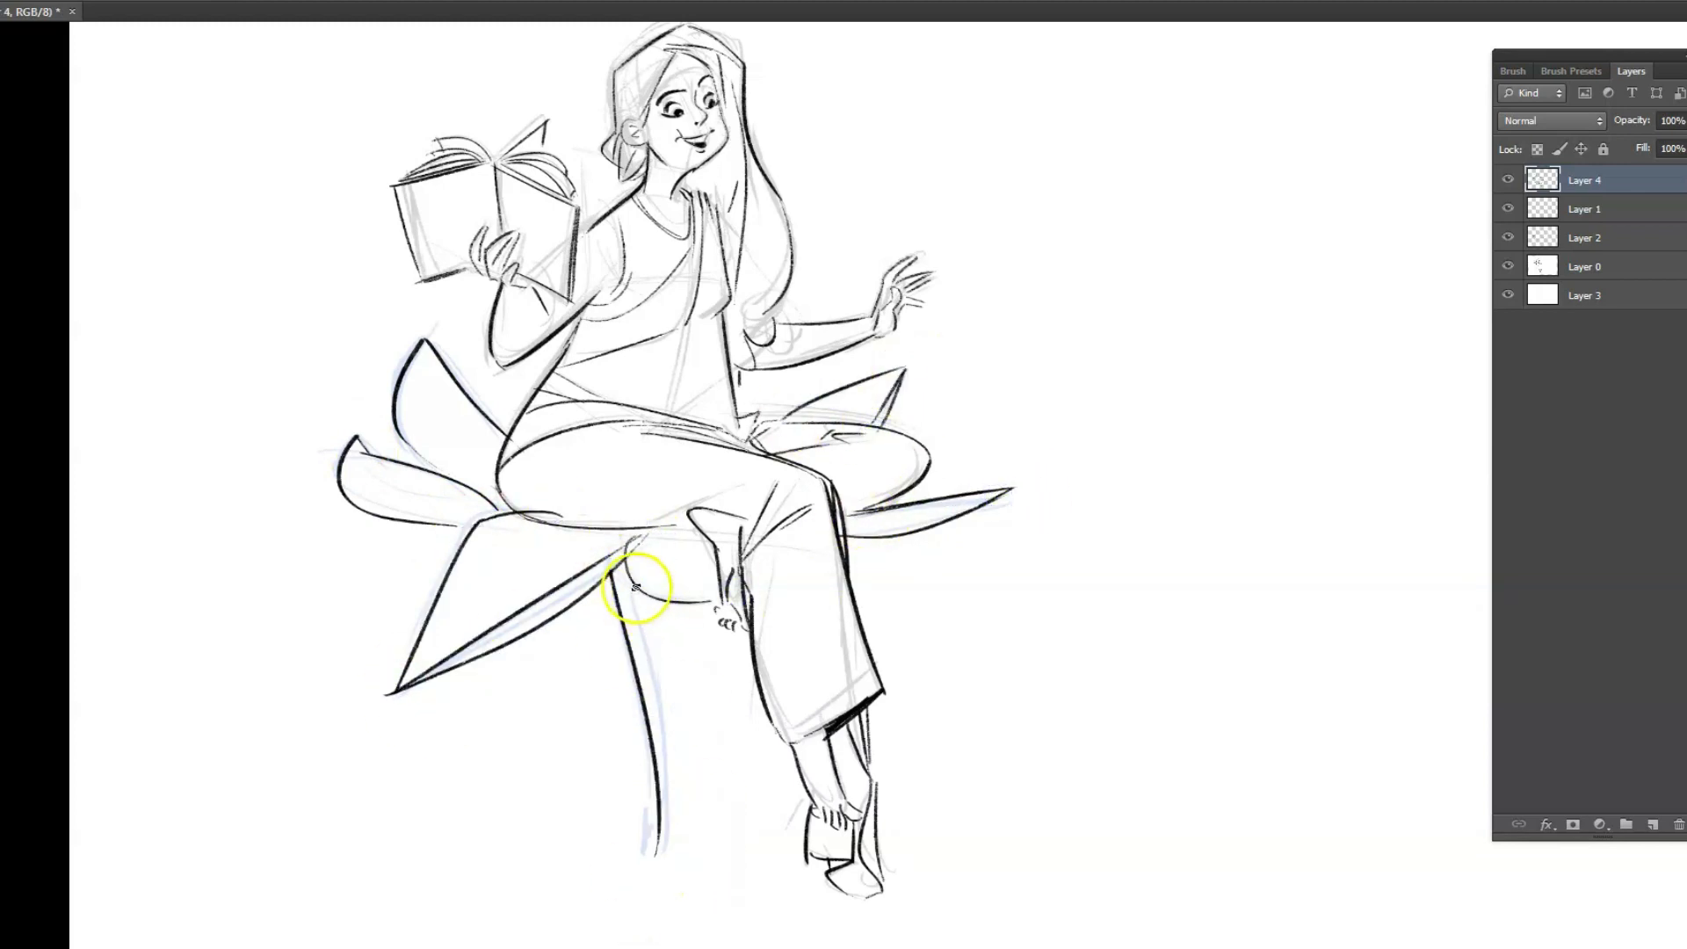
pyautogui.moveTo(641, 595); pyautogui.dragTo(678, 861)
# Hide the rough sketches on Layer 2 and Layer 0, and touch up the woman's hair bun and bare toes
pyautogui.click(1509, 267)
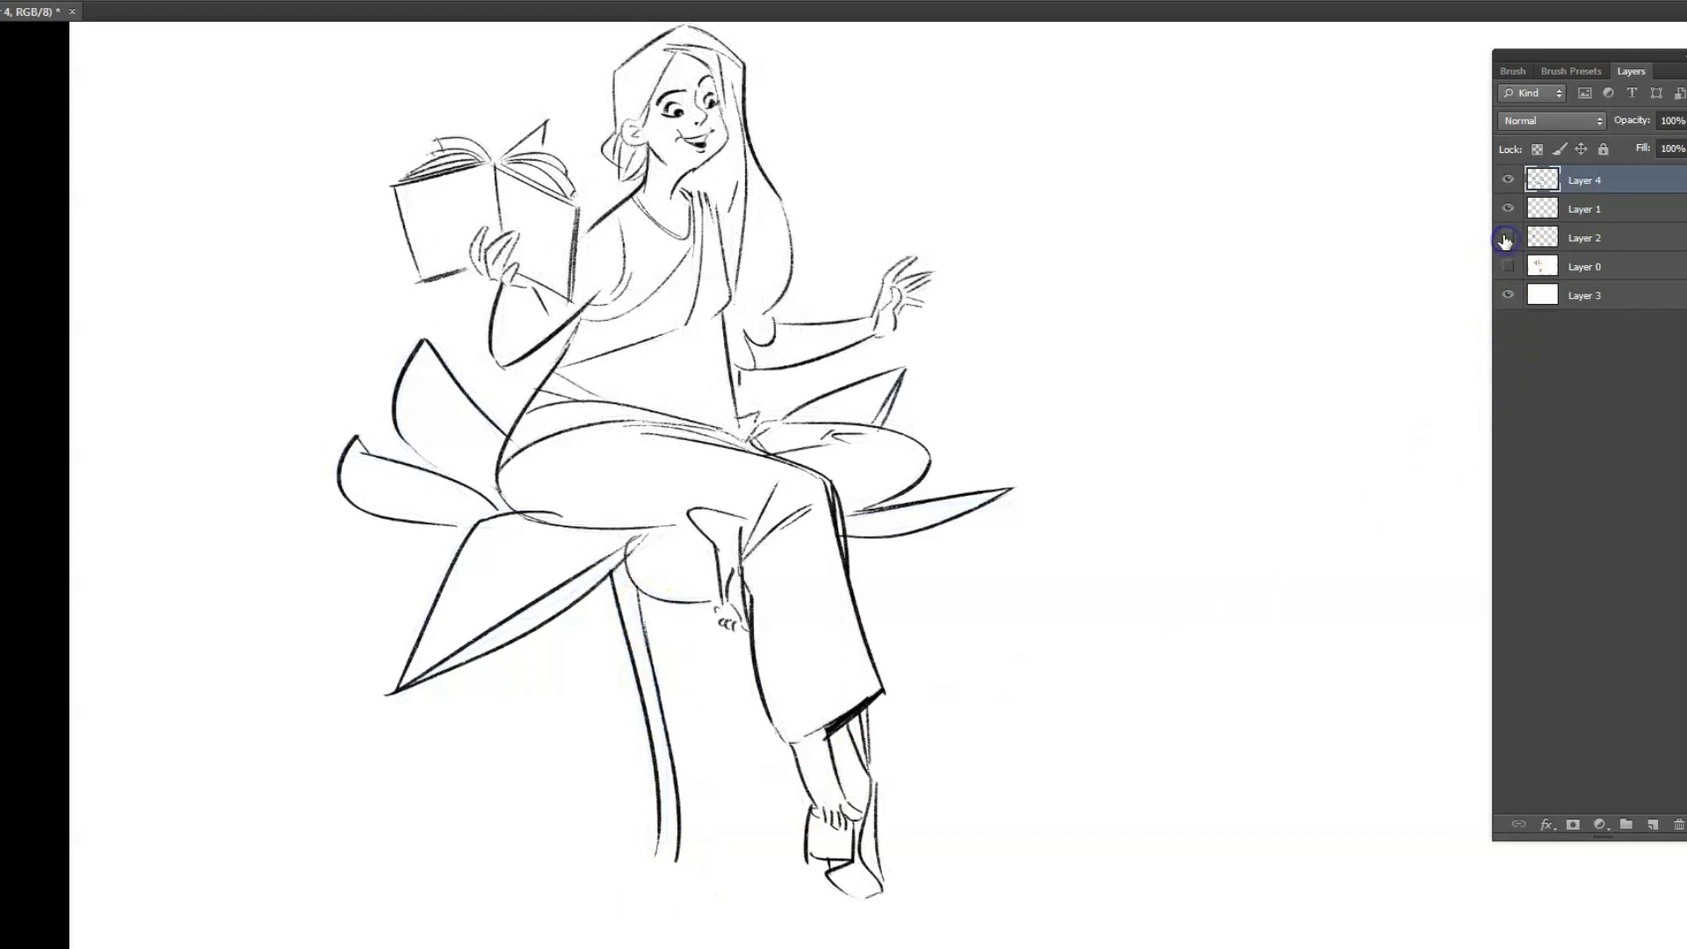
pyautogui.click(1505, 240)
pyautogui.scroll(2, 1078, 498)
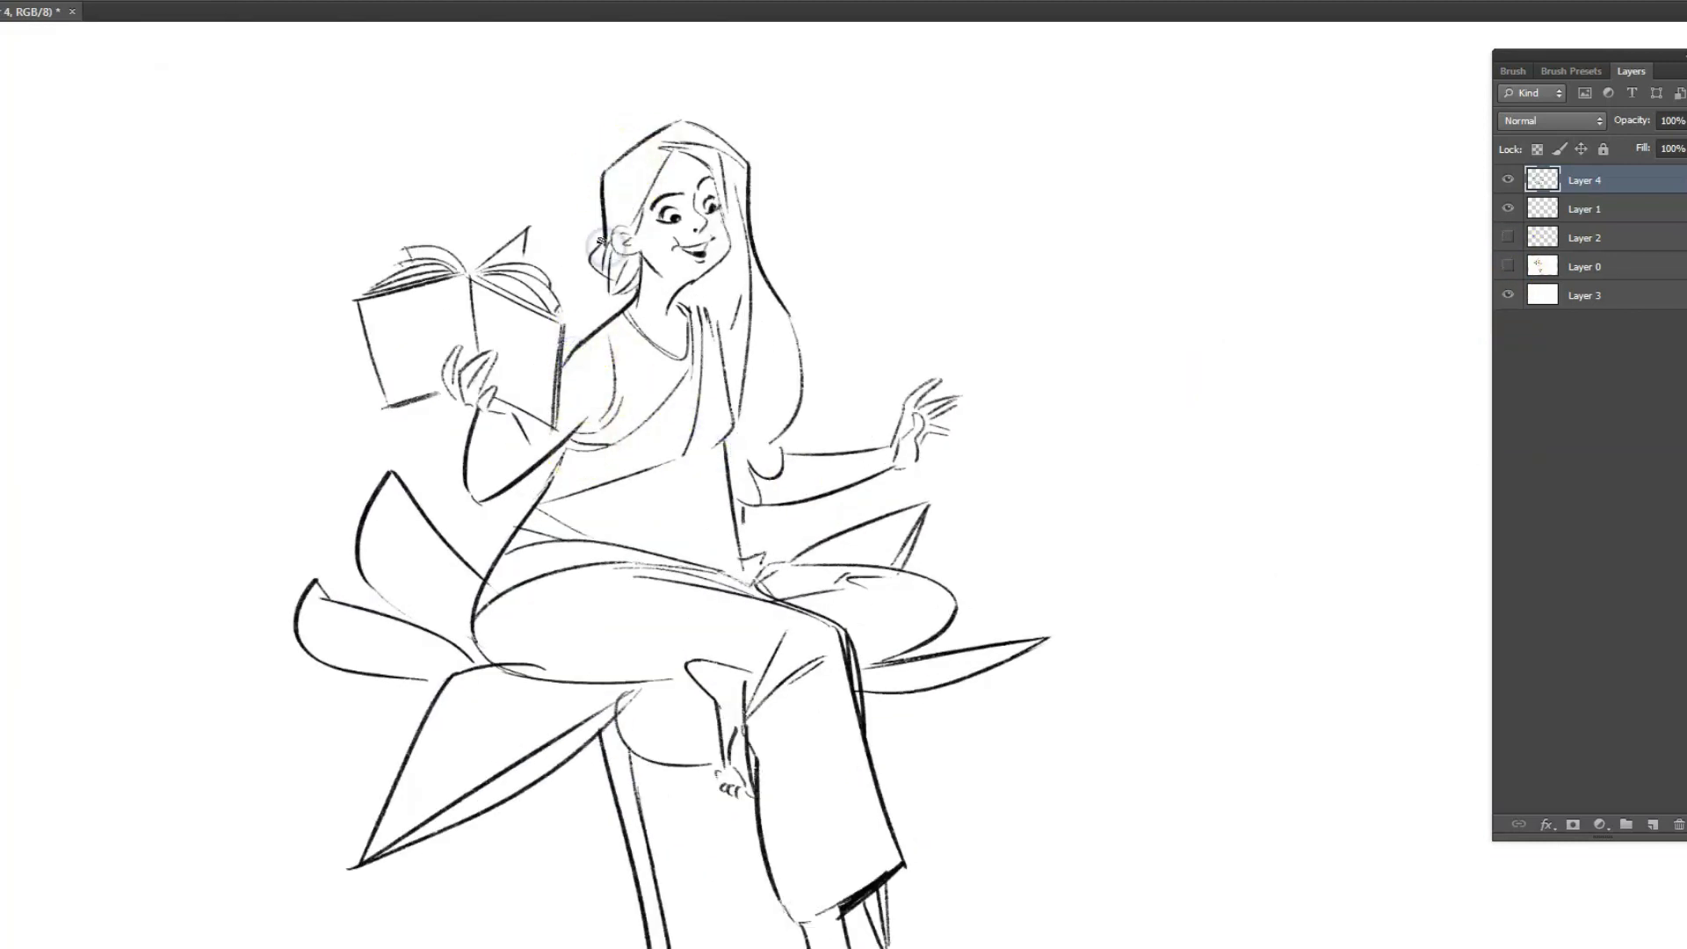
pyautogui.moveTo(622, 231); pyautogui.dragTo(621, 226)
pyautogui.scroll(-1, 902, 465)
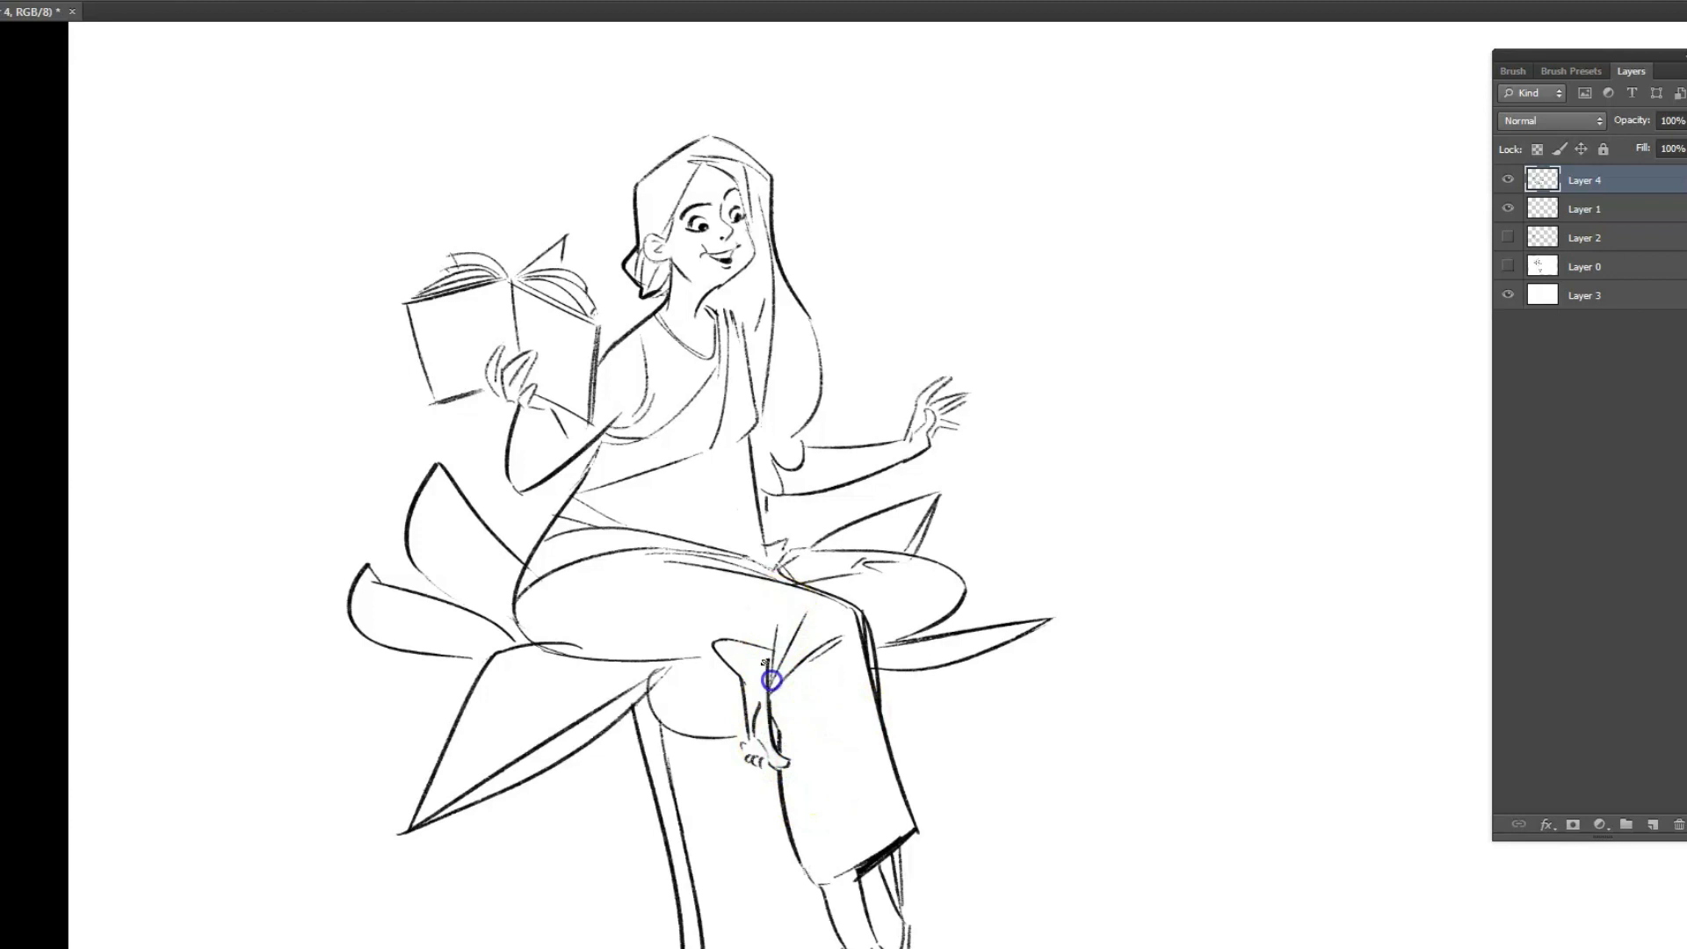
pyautogui.scroll(-1, 1099, 599)
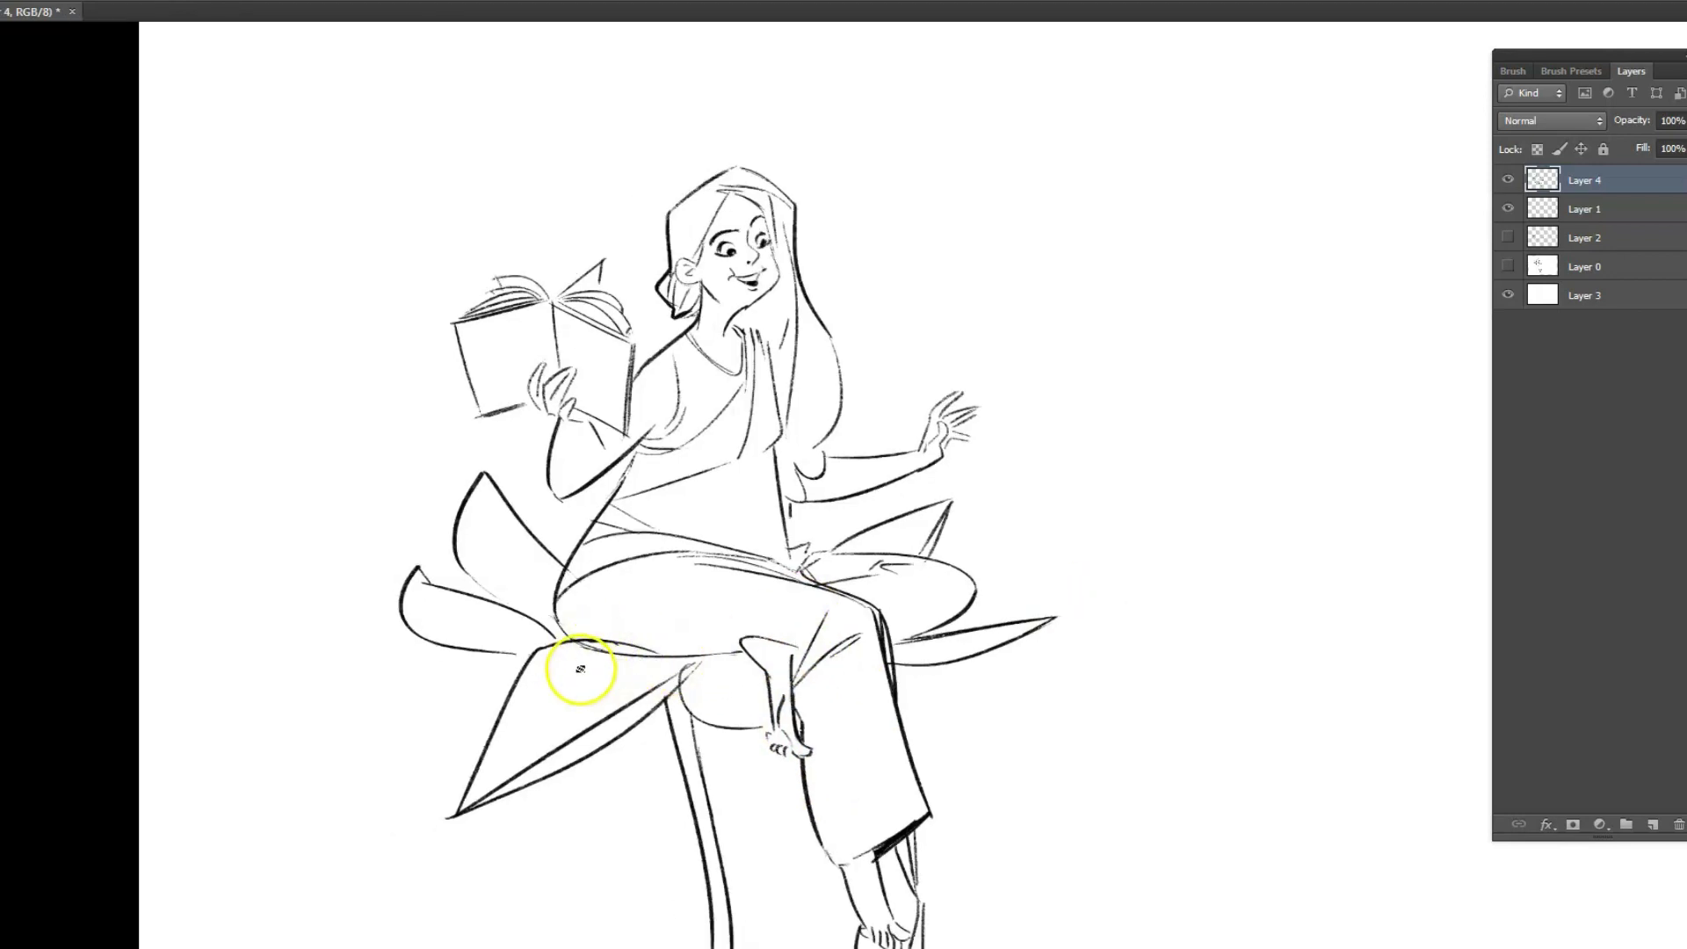
pyautogui.scroll(-1, 988, 584)
pyautogui.moveTo(871, 554); pyautogui.dragTo(909, 483)
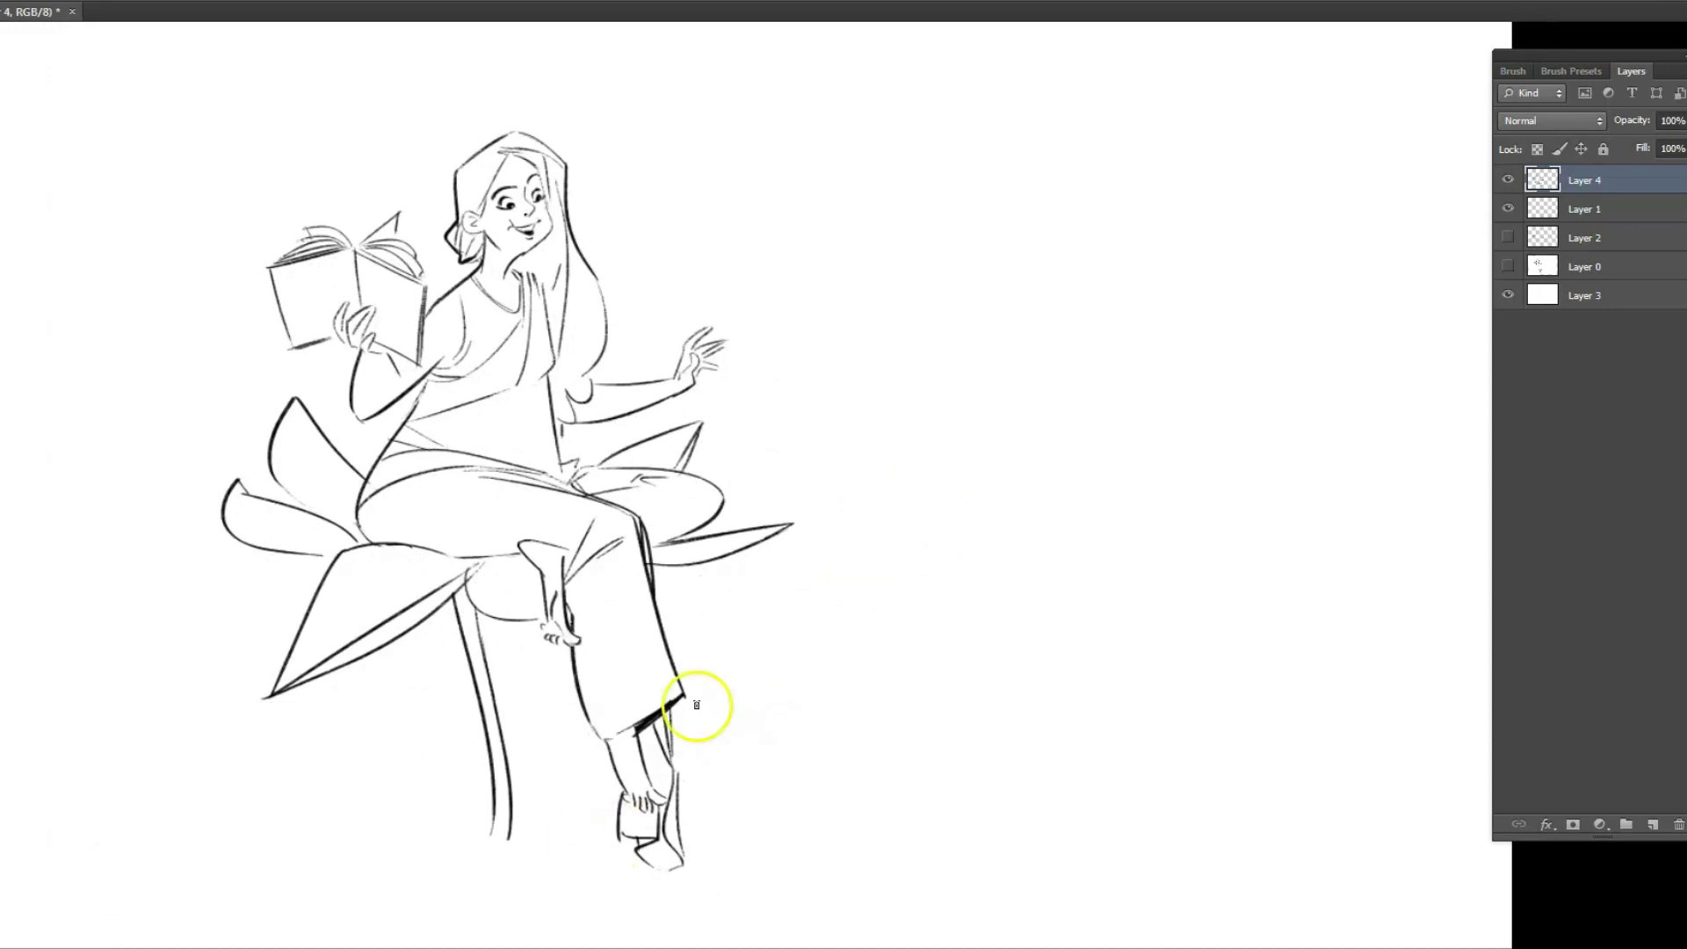
pyautogui.moveTo(1078, 644); pyautogui.dragTo(1020, 629)
# Add a new layer and roughly sketch a cross-legged boy looking up with an open book on his lap
pyautogui.click(1653, 824)
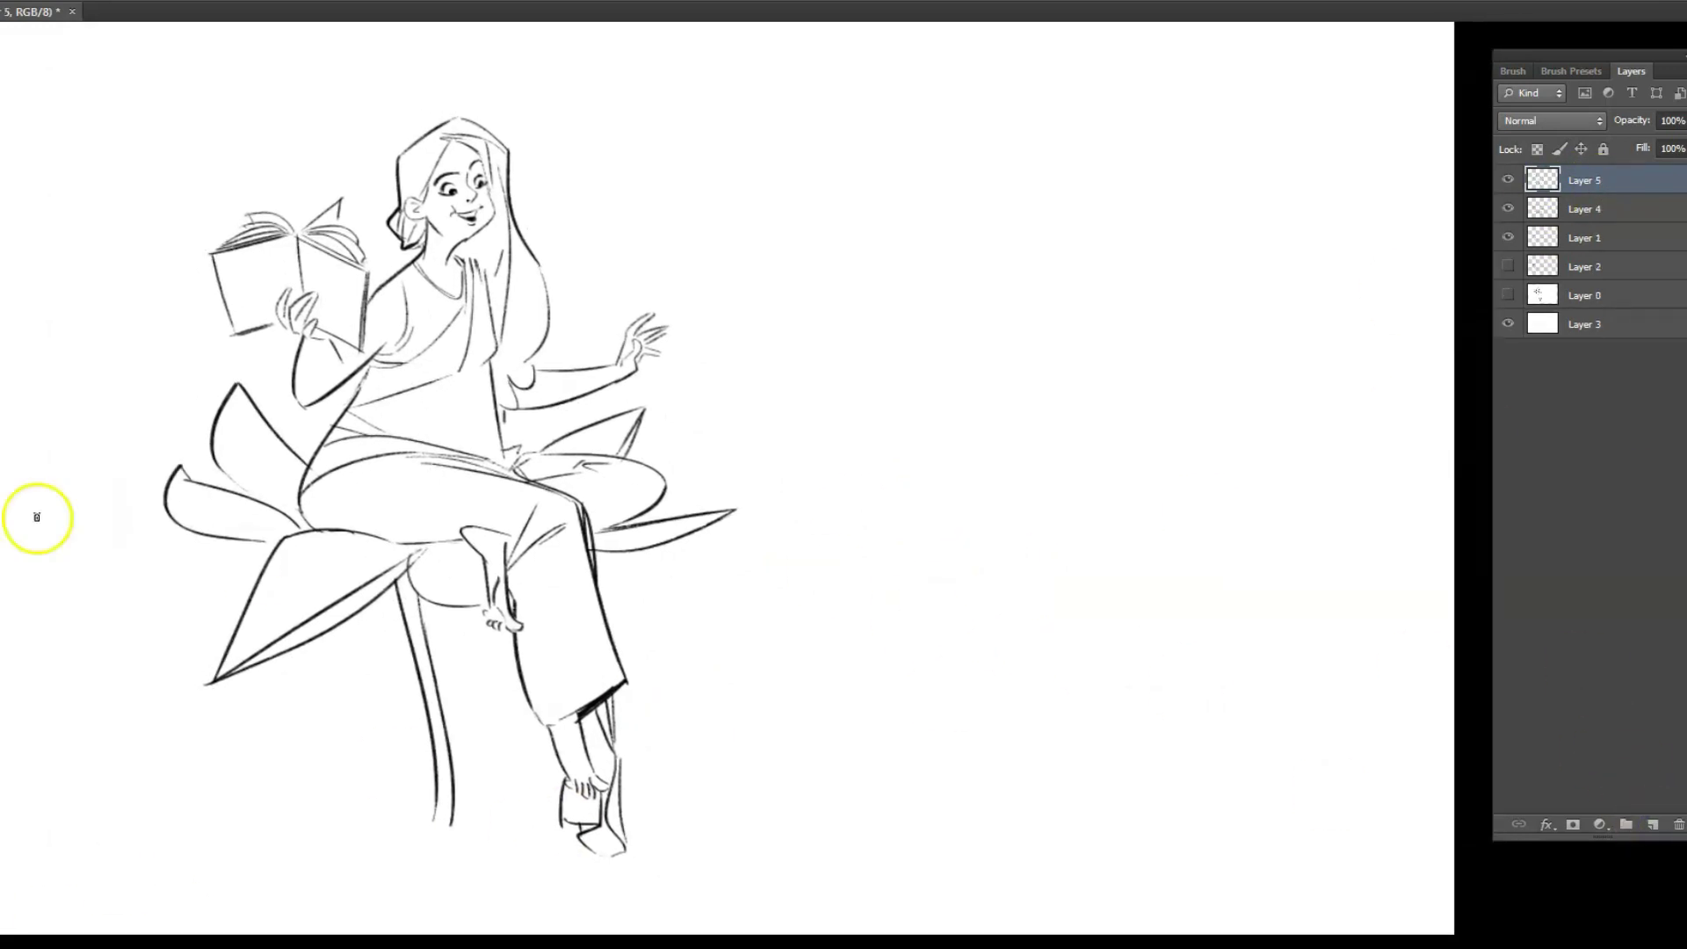
pyautogui.moveTo(941, 525)
pyautogui.mouseDown()
pyautogui.moveTo(919, 610)
pyautogui.moveTo(1006, 603)
pyautogui.moveTo(1006, 742)
pyautogui.moveTo(841, 791)
pyautogui.moveTo(952, 809)
pyautogui.moveTo(924, 817)
pyautogui.mouseUp()
pyautogui.moveTo(967, 761)
pyautogui.mouseDown()
pyautogui.moveTo(961, 708)
pyautogui.moveTo(835, 738)
pyautogui.mouseUp()
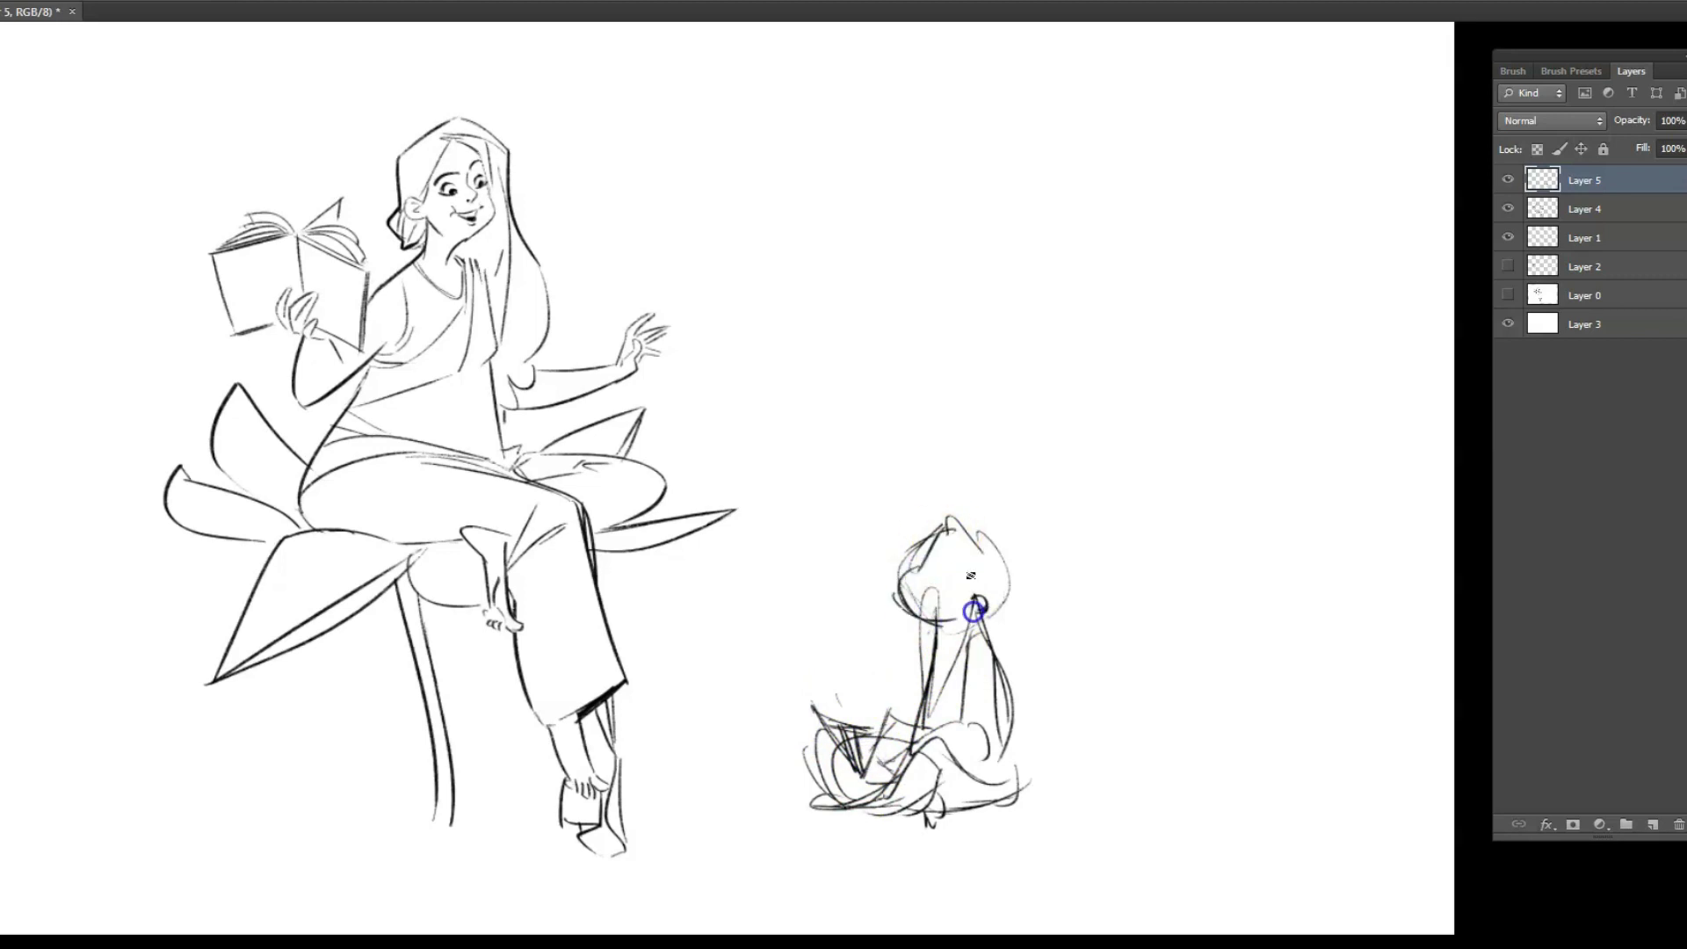
pyautogui.moveTo(915, 716); pyautogui.dragTo(911, 728)
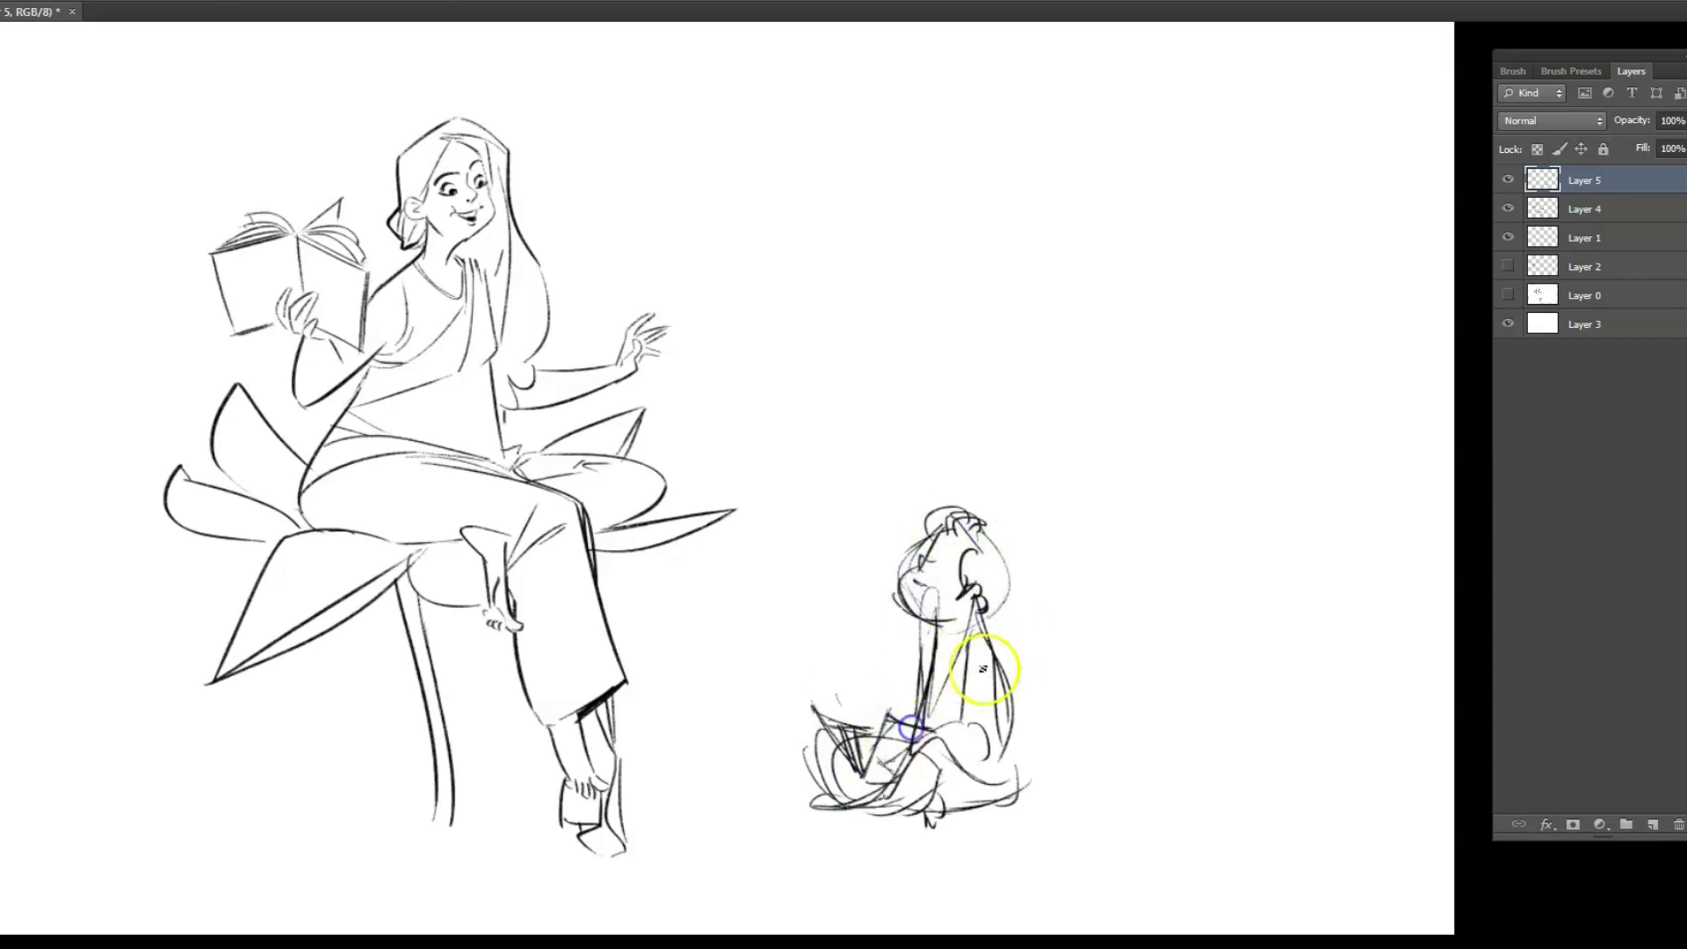
pyautogui.moveTo(930, 646); pyautogui.dragTo(1018, 782)
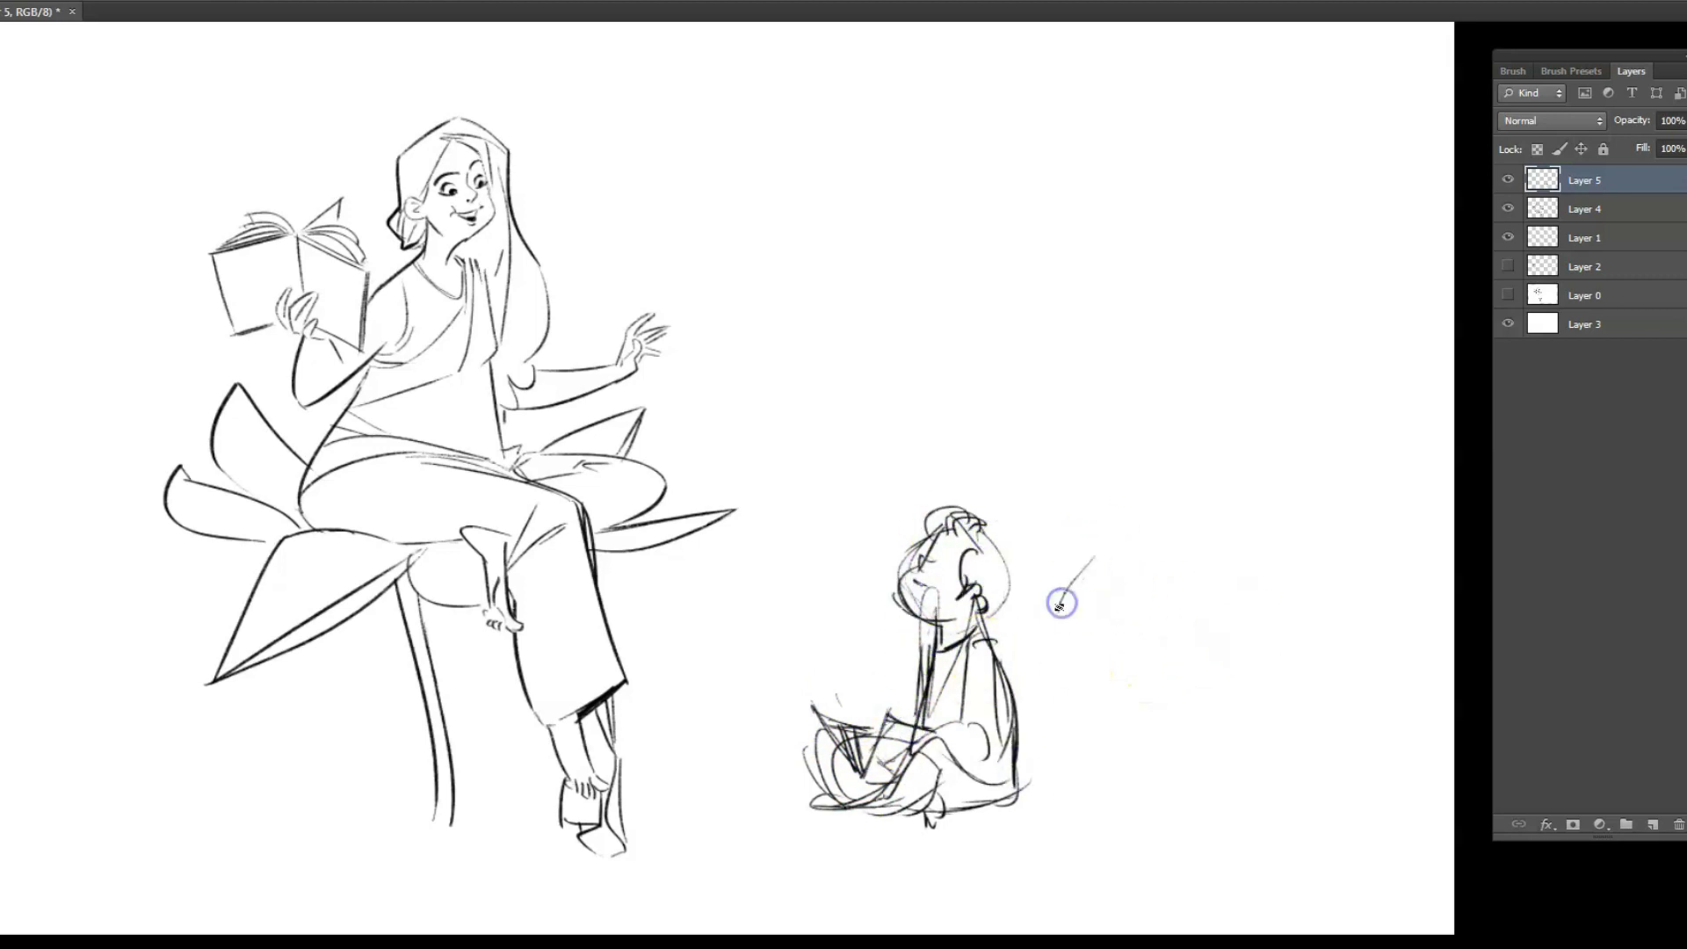
# Roughly sketch a girl sitting with a book behind the boy, then strengthen the boy's head and add his raised arm
pyautogui.moveTo(1135, 629)
pyautogui.mouseDown()
pyautogui.moveTo(1110, 544)
pyautogui.moveTo(1096, 645)
pyautogui.moveTo(1175, 755)
pyautogui.moveTo(1151, 780)
pyautogui.mouseUp()
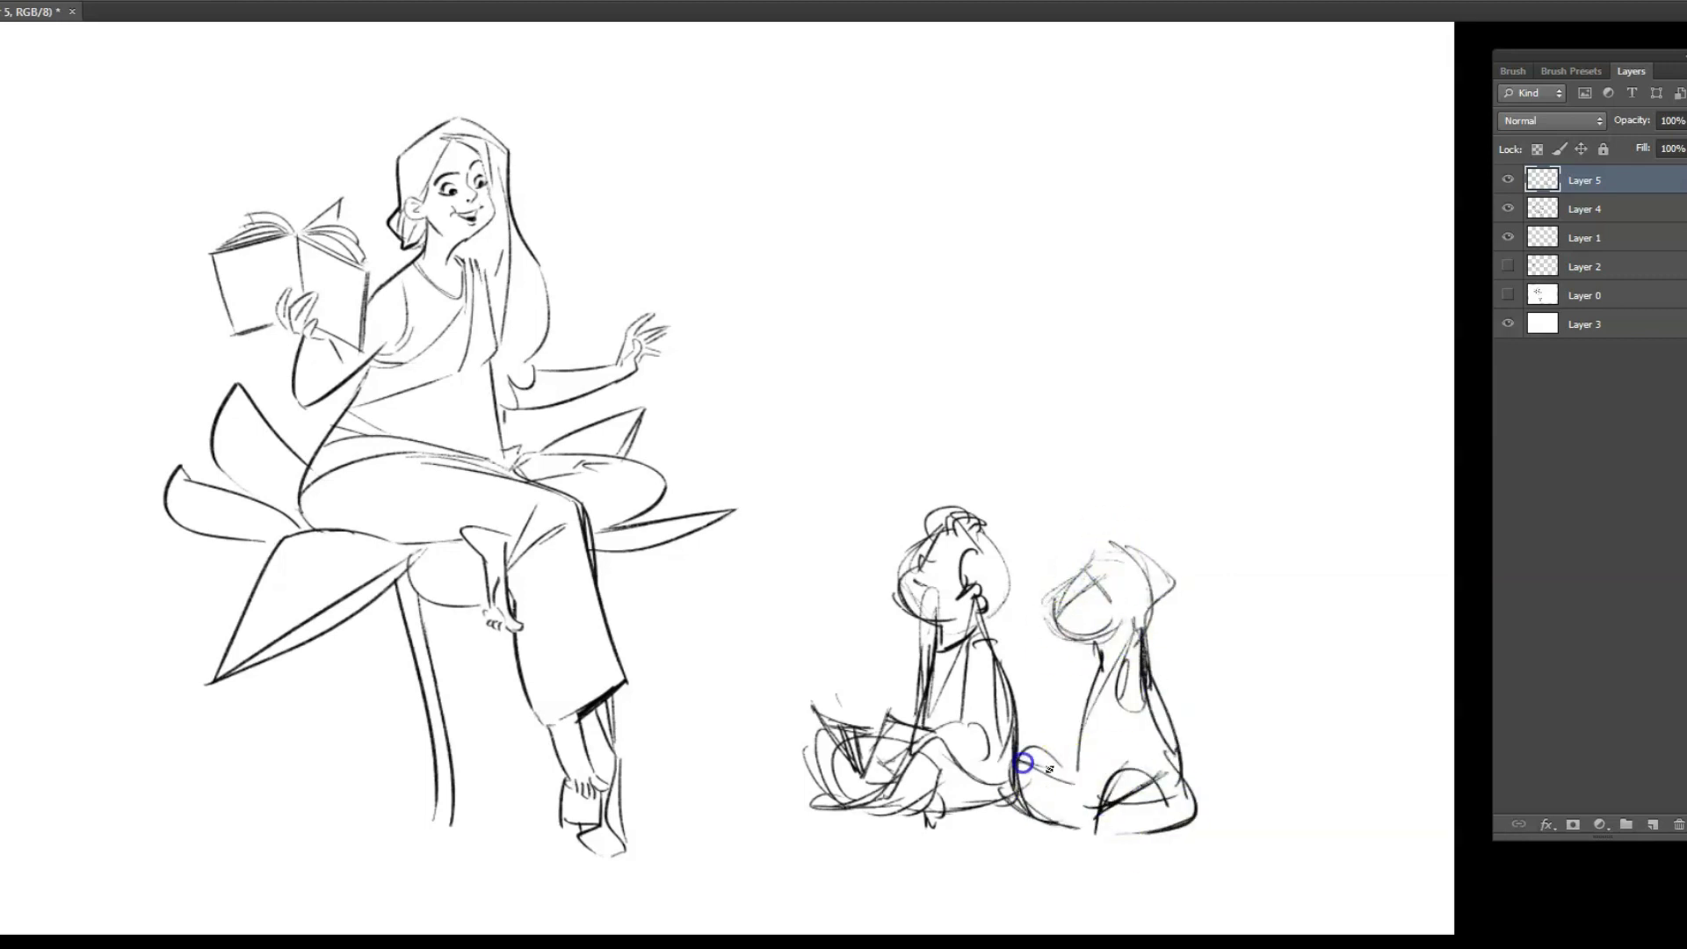
pyautogui.moveTo(1146, 748); pyautogui.dragTo(1078, 606)
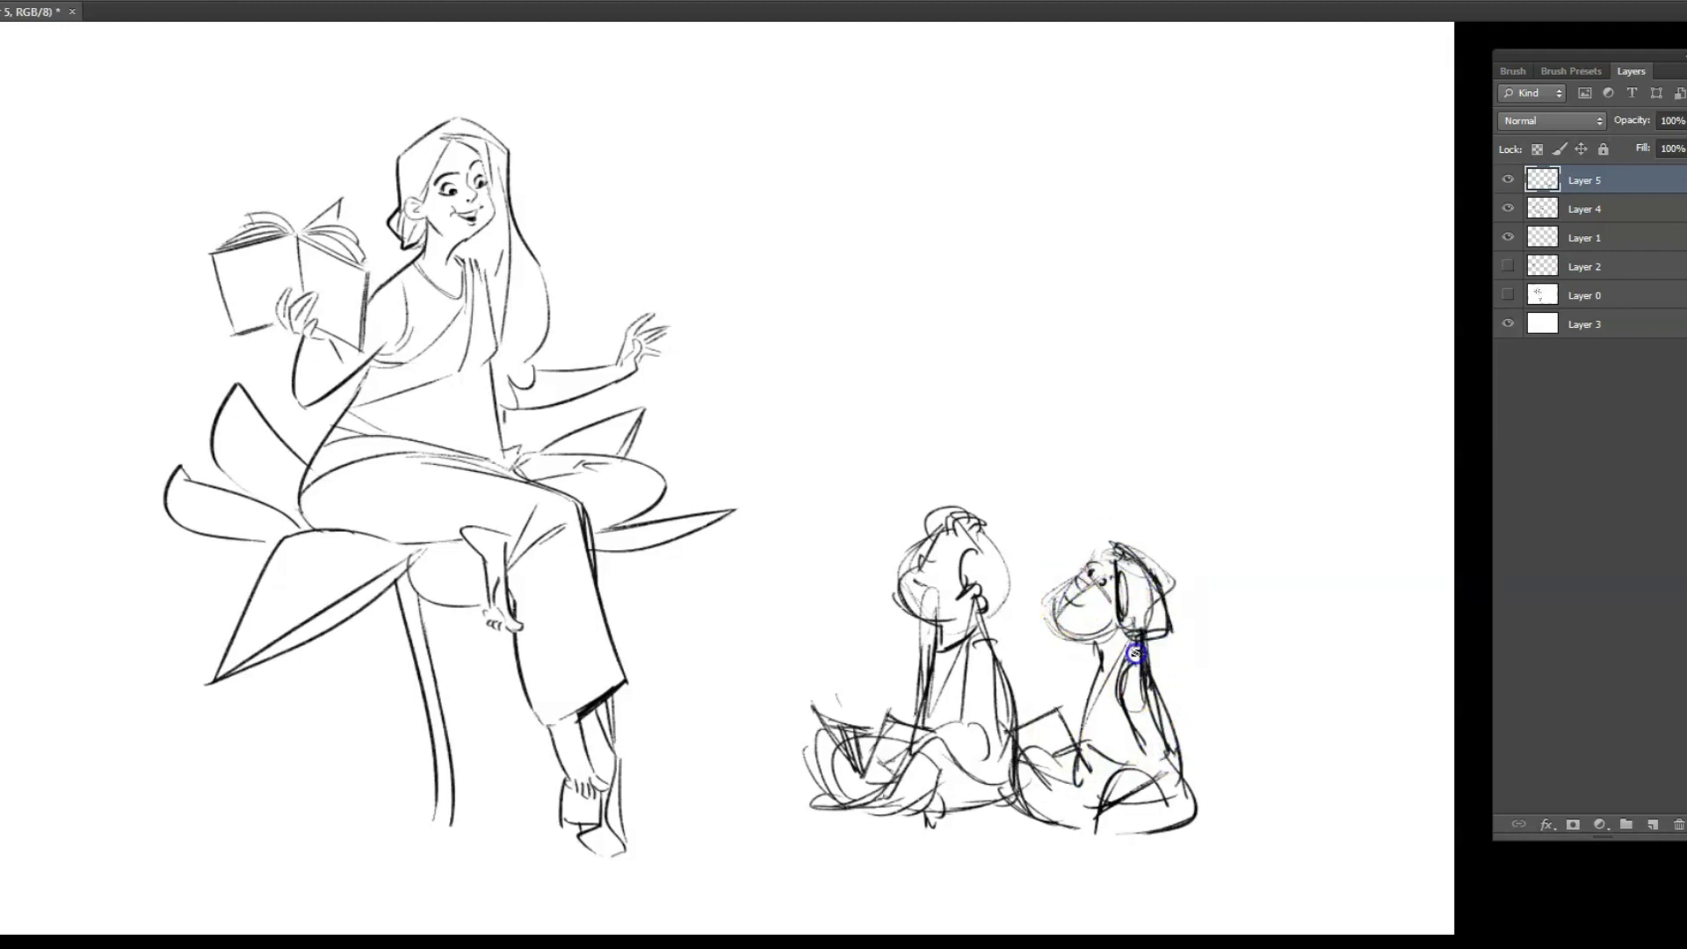
pyautogui.moveTo(1060, 629)
pyautogui.mouseDown()
pyautogui.moveTo(1080, 760)
pyautogui.moveTo(1182, 813)
pyautogui.mouseUp()
pyautogui.moveTo(952, 614)
pyautogui.mouseDown()
pyautogui.moveTo(998, 556)
pyautogui.moveTo(1012, 589)
pyautogui.mouseUp()
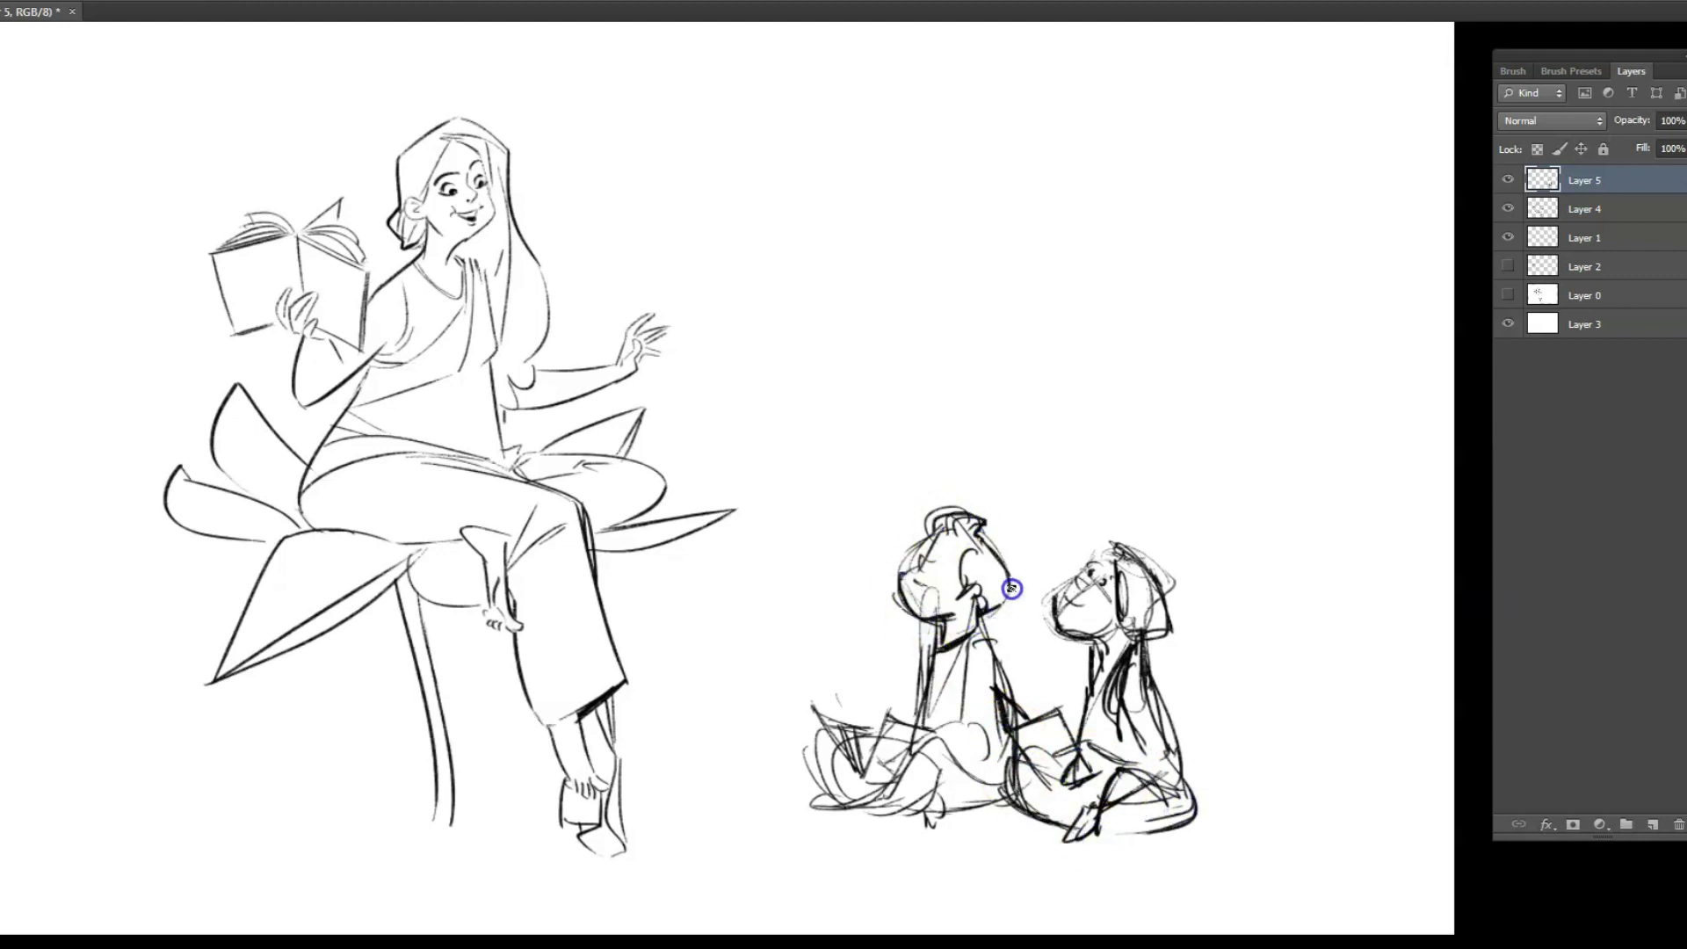
pyautogui.moveTo(870, 613)
pyautogui.mouseDown()
pyautogui.moveTo(886, 601)
pyautogui.moveTo(871, 690)
pyautogui.mouseUp()
# Fade the children's rough sketch by lowering its layer opacity, and add a new layer above it for inking
pyautogui.moveTo(1626, 121)
pyautogui.mouseDown()
pyautogui.moveTo(1555, 136)
pyautogui.moveTo(1557, 117)
pyautogui.mouseUp()
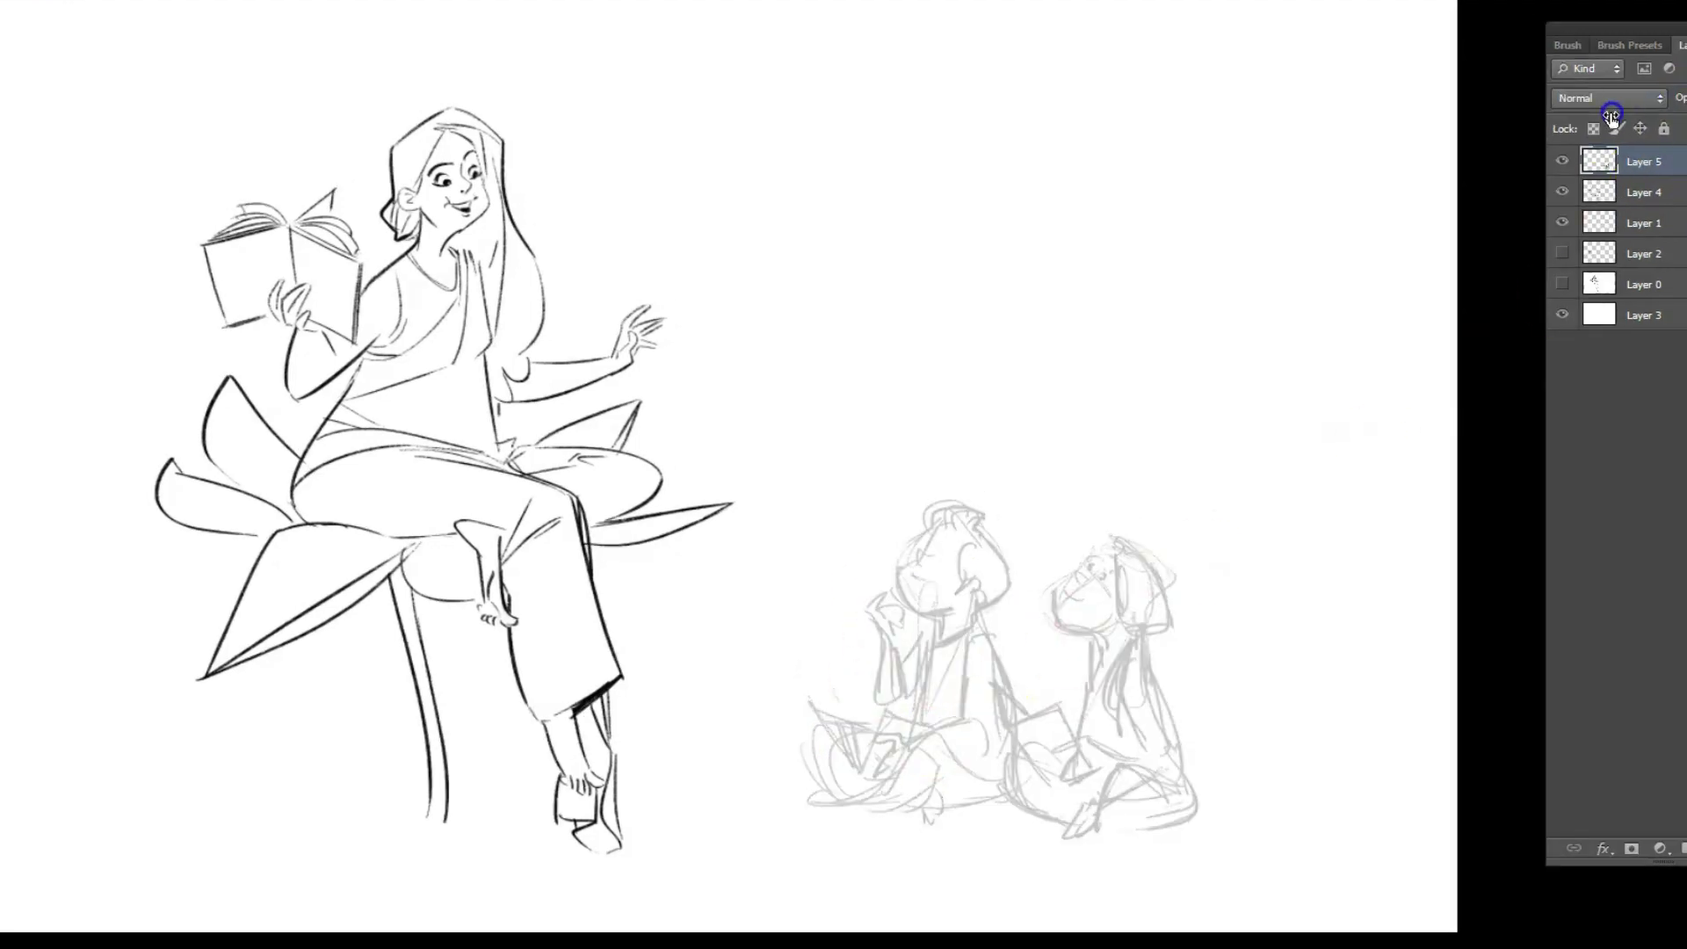
pyautogui.hotkey('ctrl', 'shift', 'alt', 'n')
pyautogui.scroll(1, 1137, 726)
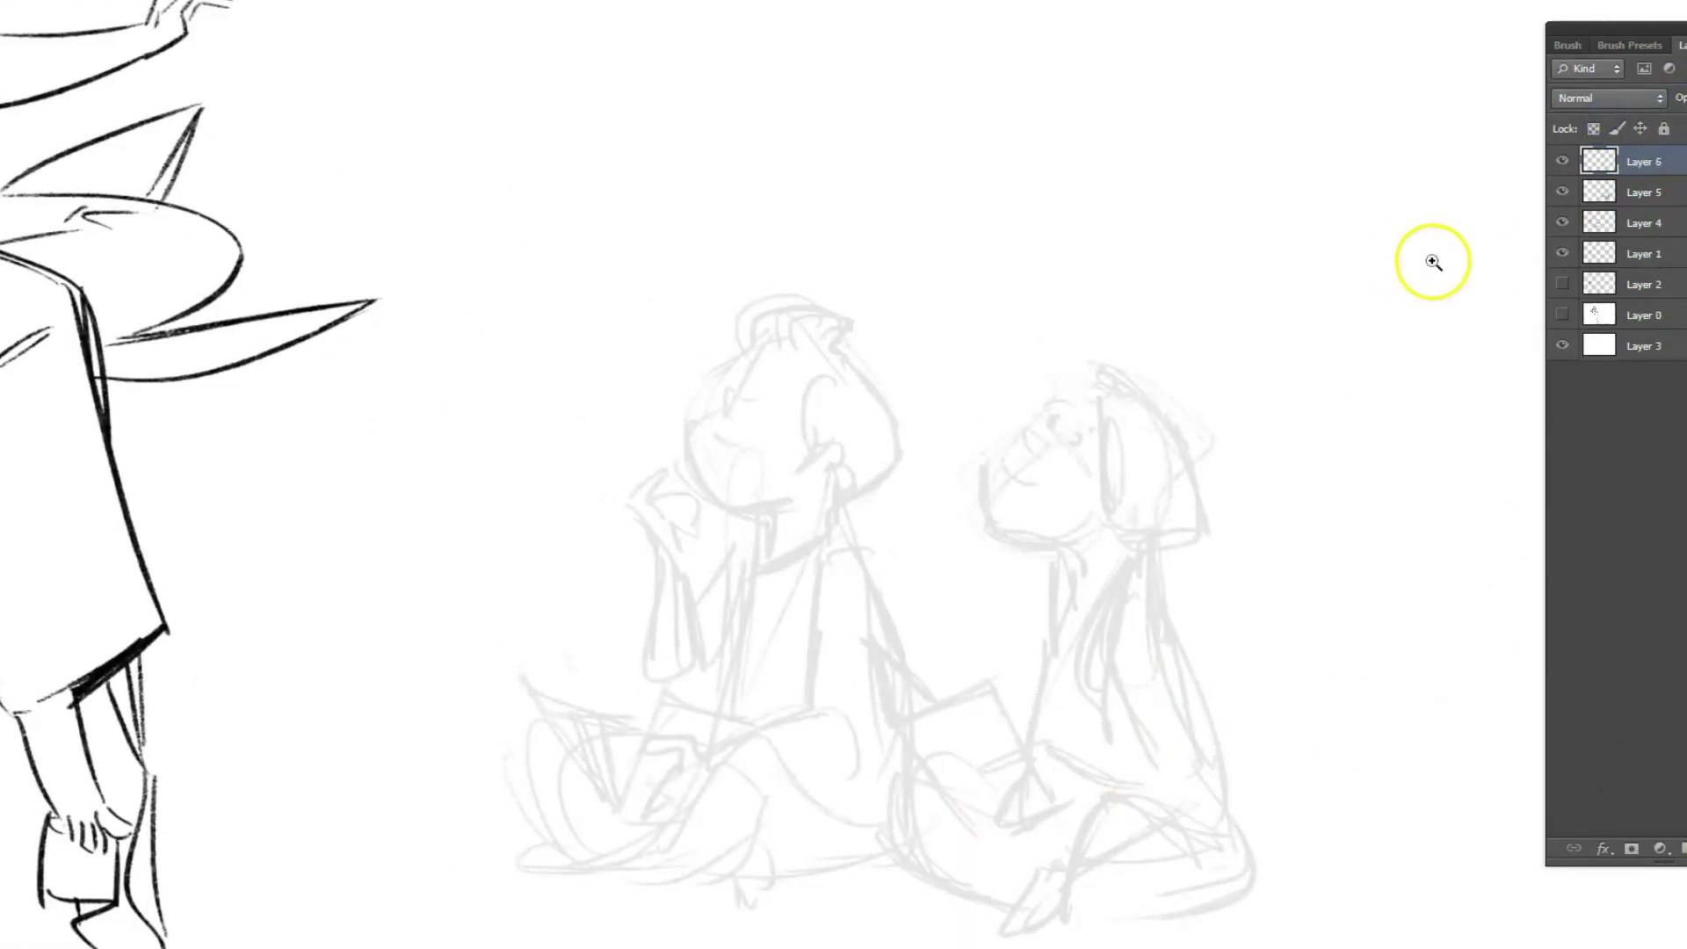
pyautogui.click(1644, 162)
# Ink the boy's upturned face, swept-up hair, ear and shirt collar over the faded sketch
pyautogui.moveTo(760, 345)
pyautogui.mouseDown()
pyautogui.moveTo(699, 433)
pyautogui.moveTo(715, 407)
pyautogui.moveTo(723, 448)
pyautogui.moveTo(740, 408)
pyautogui.moveTo(723, 435)
pyautogui.moveTo(872, 569)
pyautogui.mouseUp()
pyautogui.hotkey('ctrl', 'z')
pyautogui.click(1569, 45)
pyautogui.click(1680, 45)
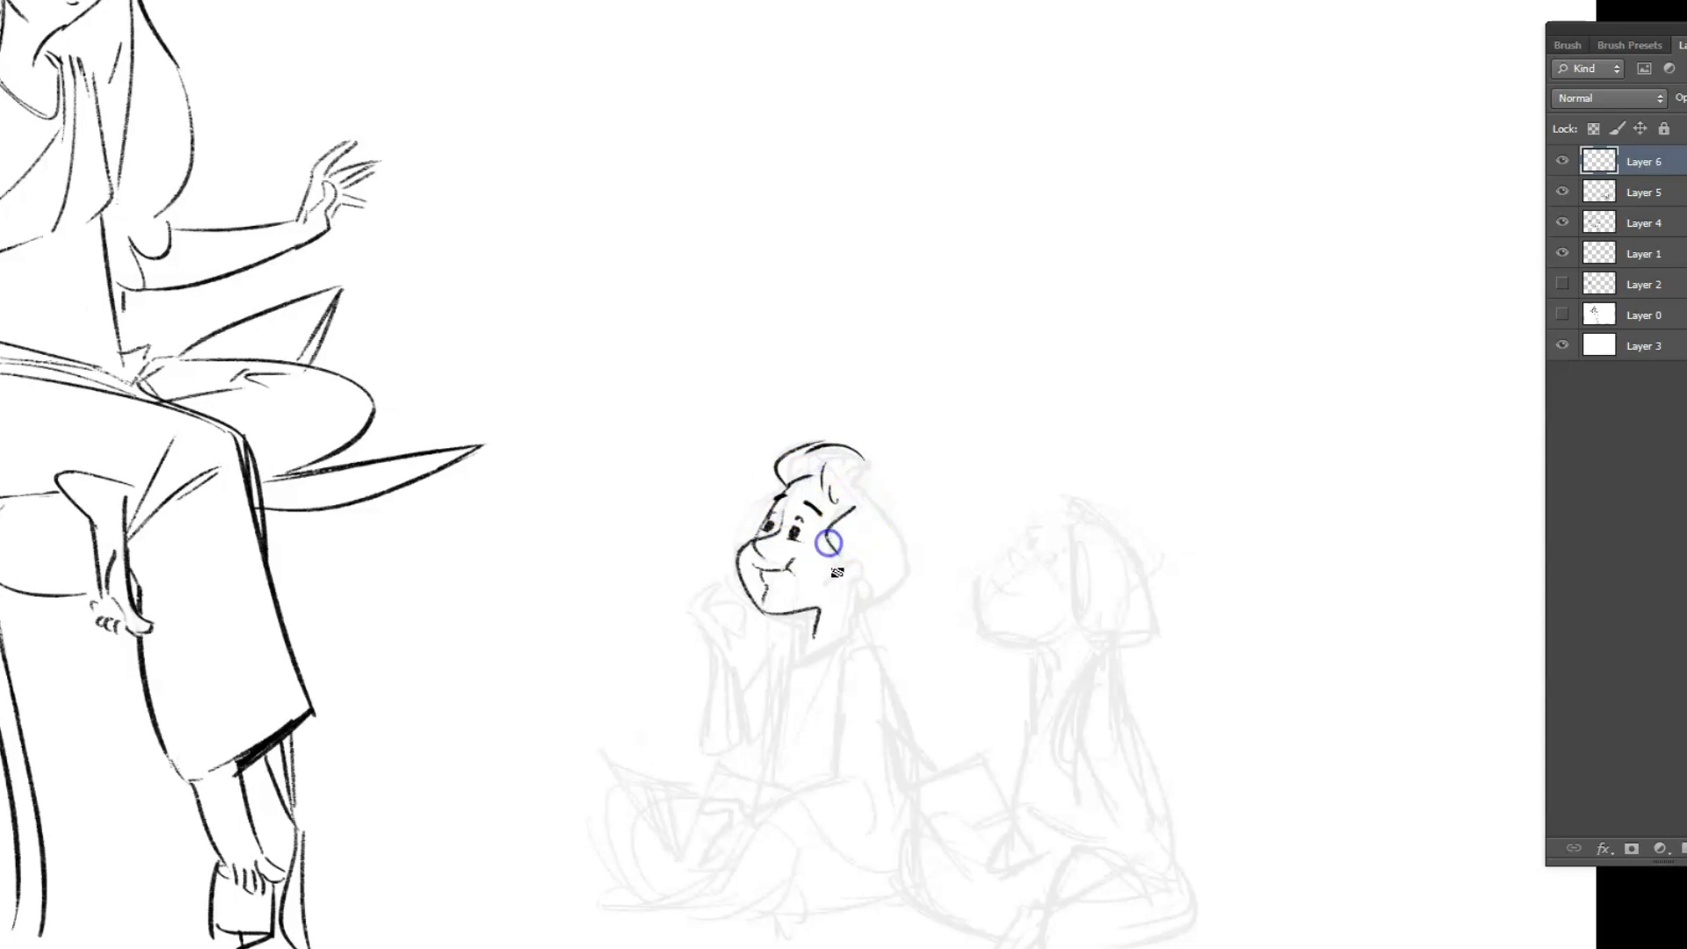
pyautogui.moveTo(870, 468)
pyautogui.mouseDown()
pyautogui.moveTo(903, 570)
pyautogui.moveTo(849, 609)
pyautogui.moveTo(859, 573)
pyautogui.mouseUp()
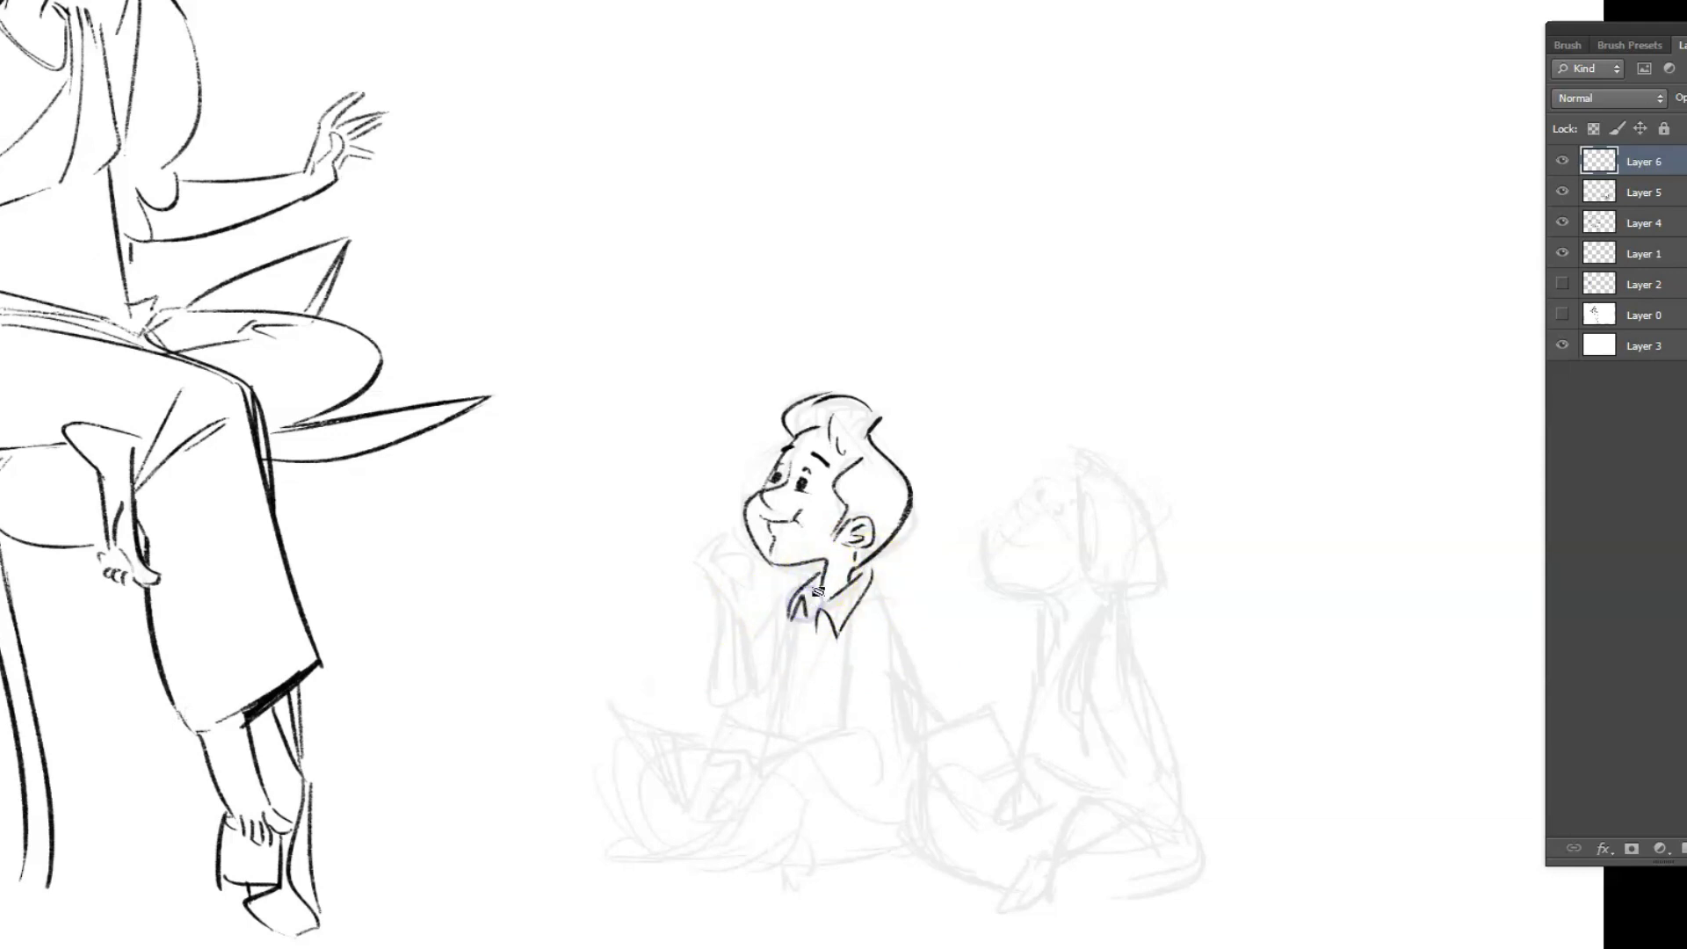
# Ink the boy's shirt with its front opening, sleeves and curved back
pyautogui.moveTo(796, 527); pyautogui.dragTo(814, 418)
pyautogui.moveTo(808, 488)
pyautogui.mouseDown()
pyautogui.moveTo(791, 595)
pyautogui.moveTo(861, 510)
pyautogui.moveTo(773, 539)
pyautogui.moveTo(776, 603)
pyautogui.mouseUp()
pyautogui.moveTo(879, 461); pyautogui.dragTo(941, 681)
pyautogui.moveTo(857, 523); pyautogui.dragTo(859, 575)
pyautogui.moveTo(905, 510)
pyautogui.mouseDown()
pyautogui.moveTo(872, 618)
pyautogui.moveTo(919, 636)
pyautogui.moveTo(737, 659)
pyautogui.moveTo(731, 643)
pyautogui.moveTo(770, 648)
pyautogui.mouseUp()
# Ink the boy's open book with fanned pages, the hand holding it and the hand raised to his chin
pyautogui.moveTo(731, 706); pyautogui.dragTo(753, 666)
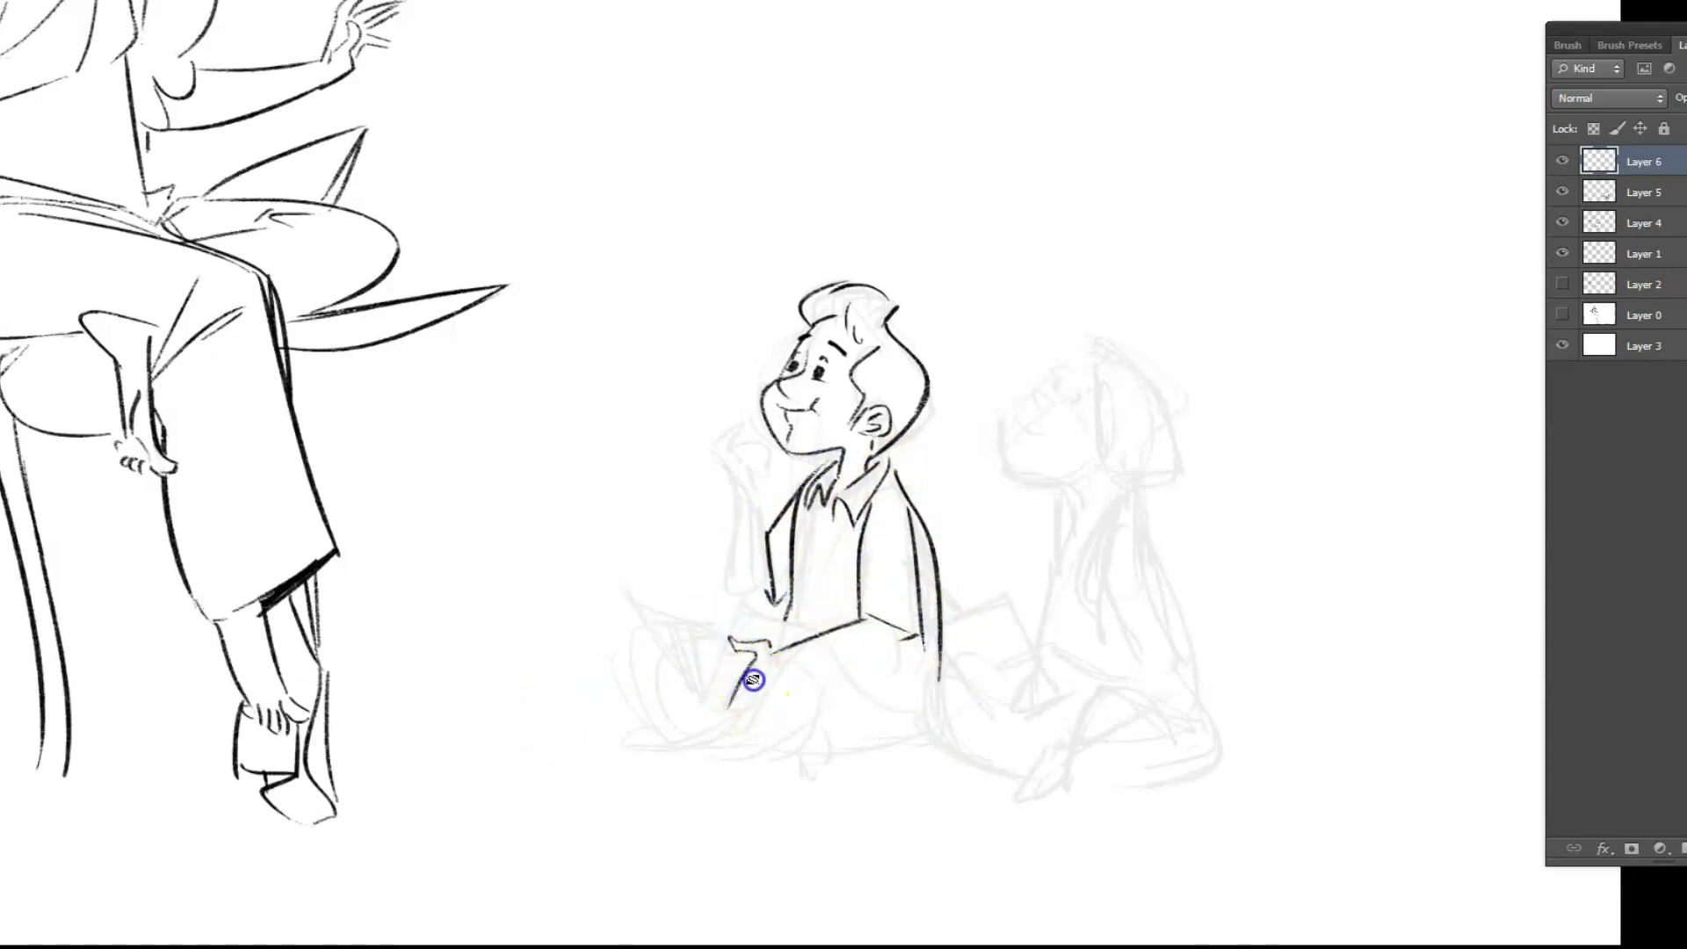
pyautogui.moveTo(722, 741)
pyautogui.mouseDown()
pyautogui.moveTo(853, 639)
pyautogui.moveTo(916, 657)
pyautogui.mouseUp()
pyautogui.moveTo(860, 491)
pyautogui.mouseDown()
pyautogui.moveTo(861, 570)
pyautogui.moveTo(836, 519)
pyautogui.moveTo(817, 635)
pyautogui.mouseUp()
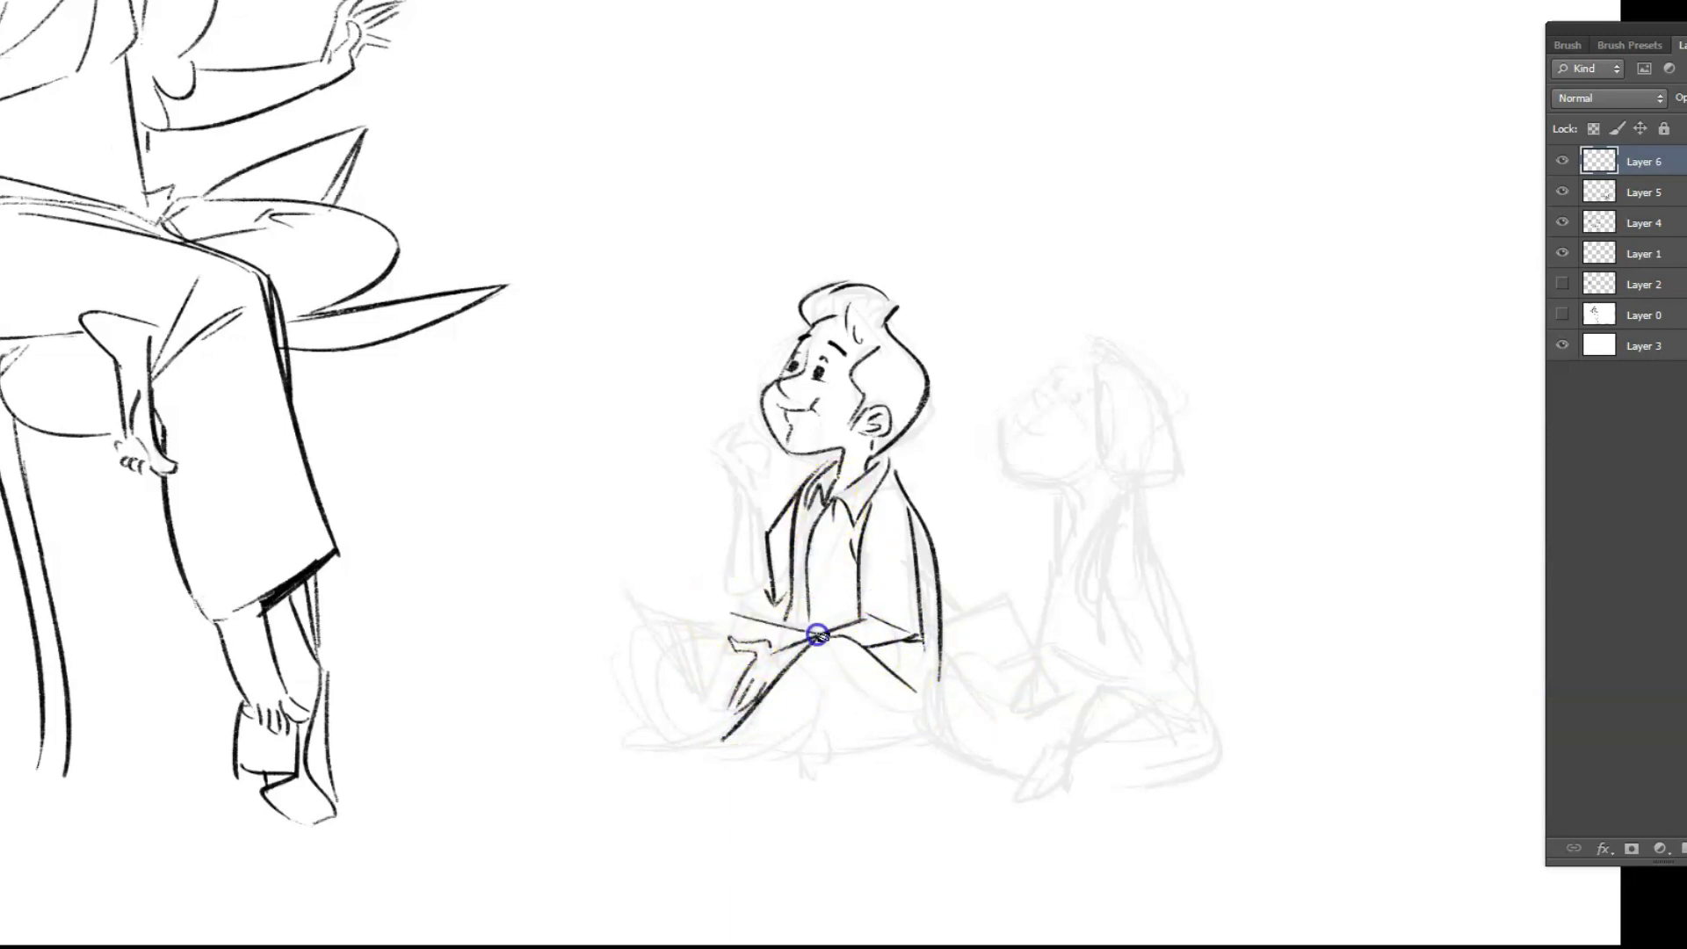
pyautogui.moveTo(629, 597); pyautogui.dragTo(700, 702)
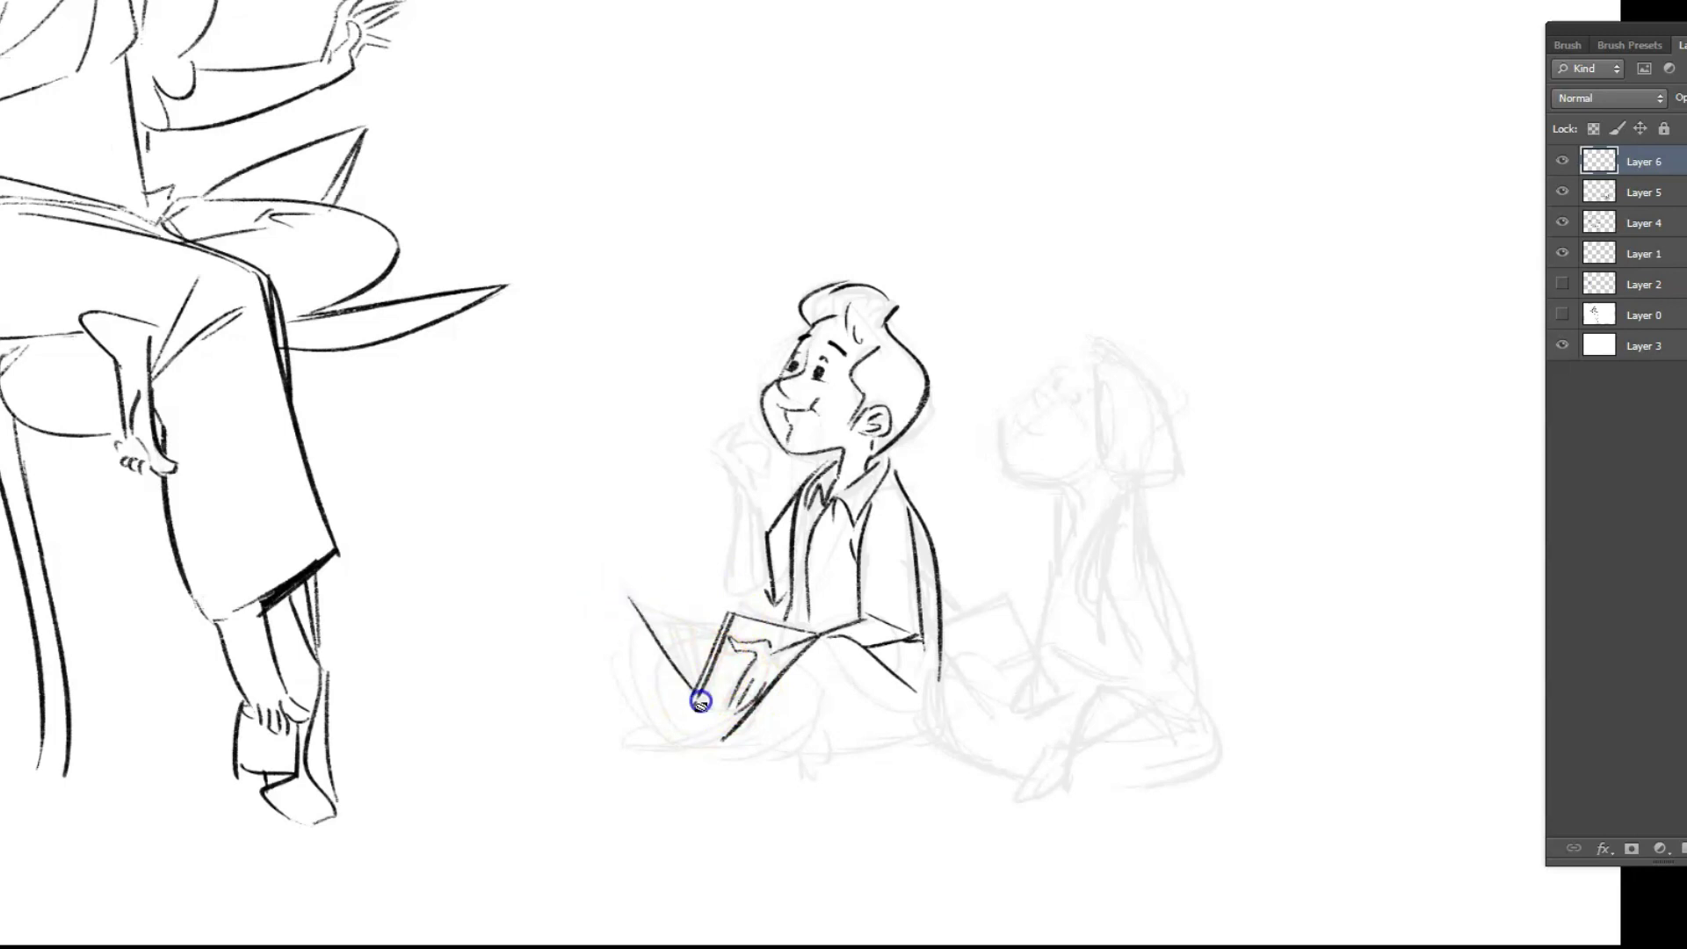
pyautogui.moveTo(628, 603)
pyautogui.mouseDown()
pyautogui.moveTo(696, 705)
pyautogui.moveTo(645, 607)
pyautogui.moveTo(694, 693)
pyautogui.moveTo(713, 618)
pyautogui.moveTo(695, 688)
pyautogui.moveTo(791, 679)
pyautogui.mouseUp()
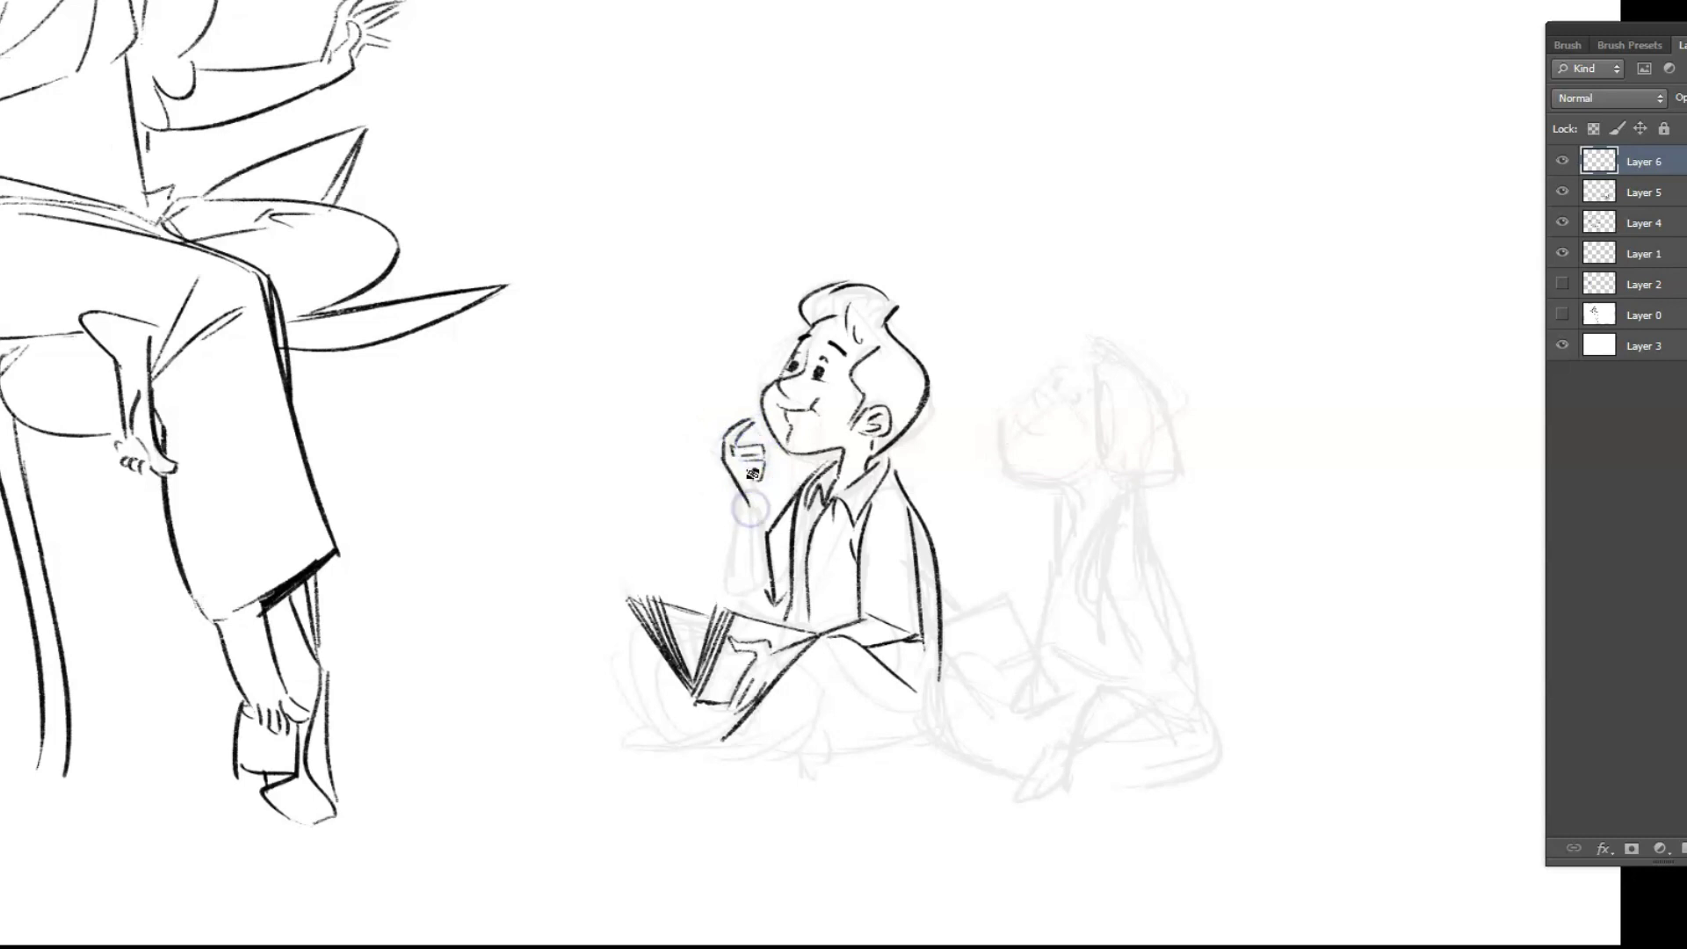
# Ink the boy's raised forearm, crossed legs and bare feet, and check the line art with Layer 5 hidden
pyautogui.scroll(-2, 765, 577)
pyautogui.moveTo(839, 642)
pyautogui.mouseDown()
pyautogui.moveTo(803, 685)
pyautogui.moveTo(723, 693)
pyautogui.moveTo(839, 639)
pyautogui.mouseUp()
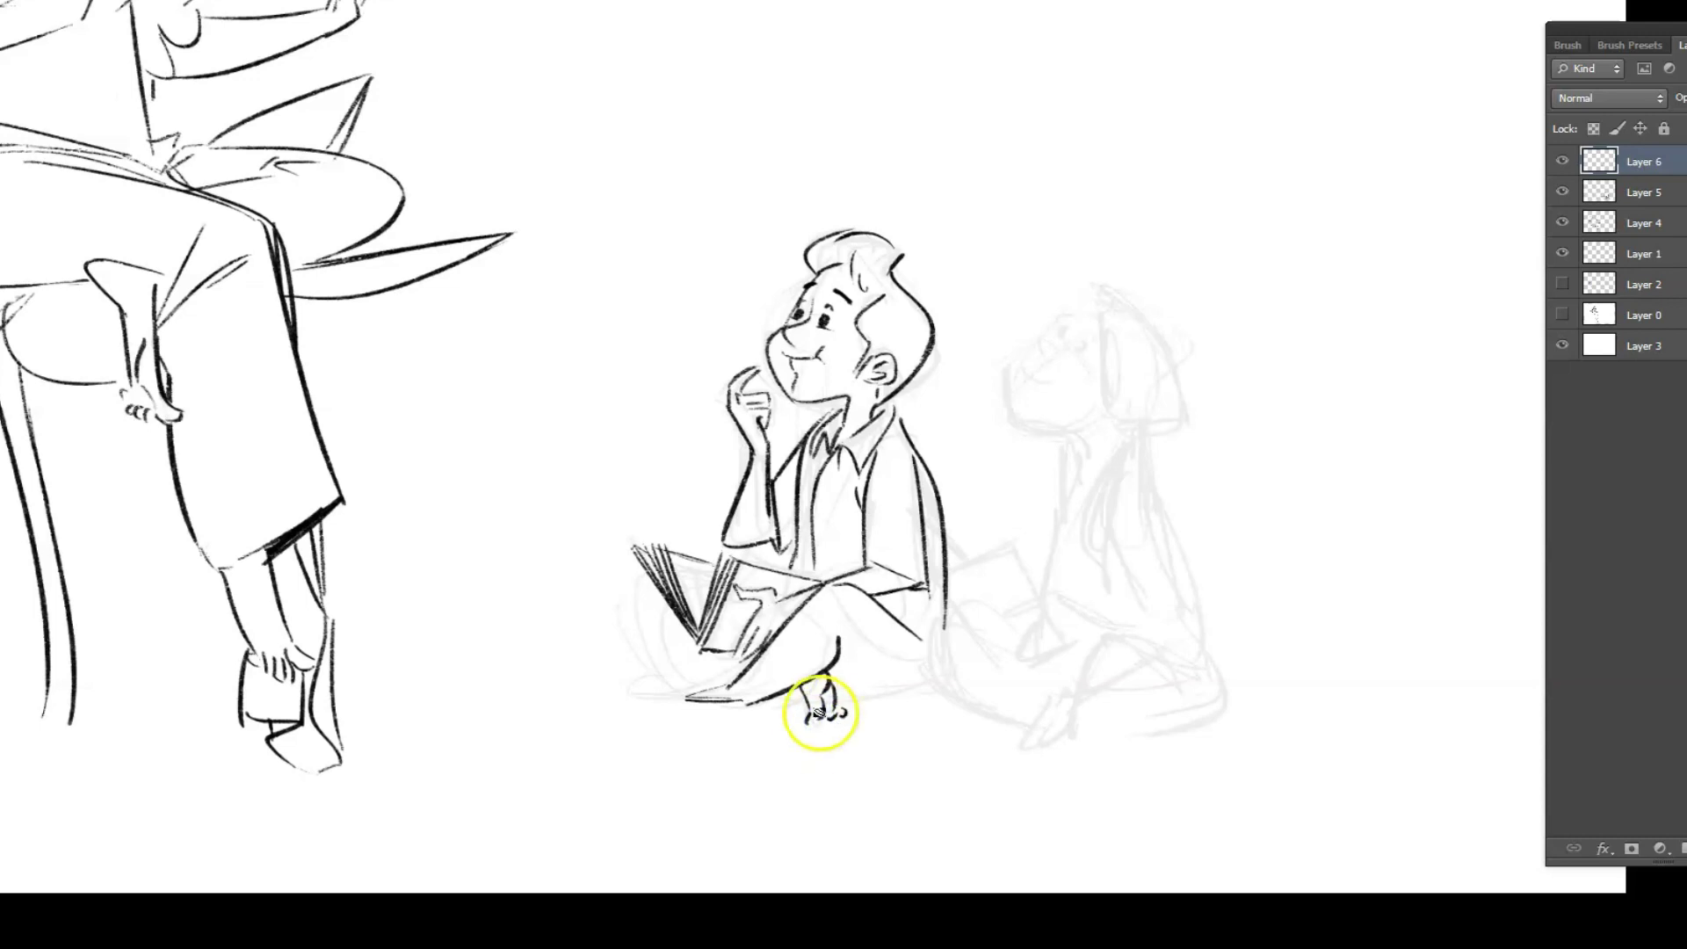
pyautogui.moveTo(788, 694)
pyautogui.mouseDown()
pyautogui.moveTo(847, 677)
pyautogui.moveTo(753, 615)
pyautogui.moveTo(648, 584)
pyautogui.moveTo(737, 673)
pyautogui.mouseUp()
pyautogui.moveTo(642, 587)
pyautogui.mouseDown()
pyautogui.moveTo(654, 620)
pyautogui.moveTo(691, 636)
pyautogui.moveTo(686, 695)
pyautogui.mouseUp()
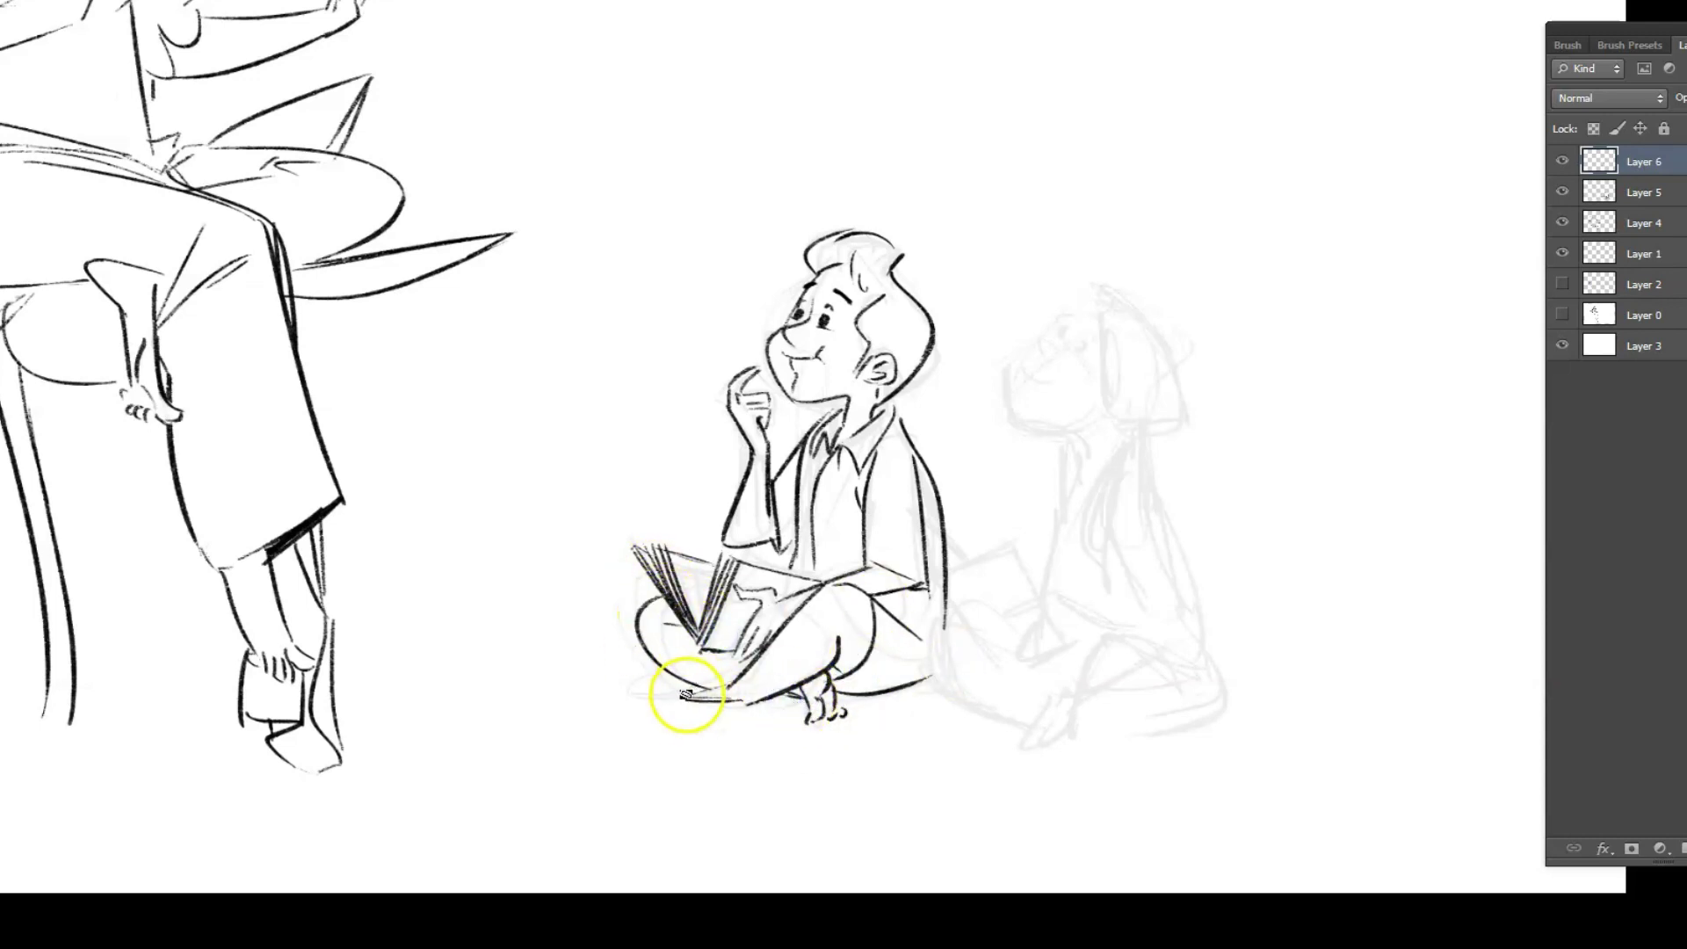
pyautogui.scroll(-3, 1194, 546)
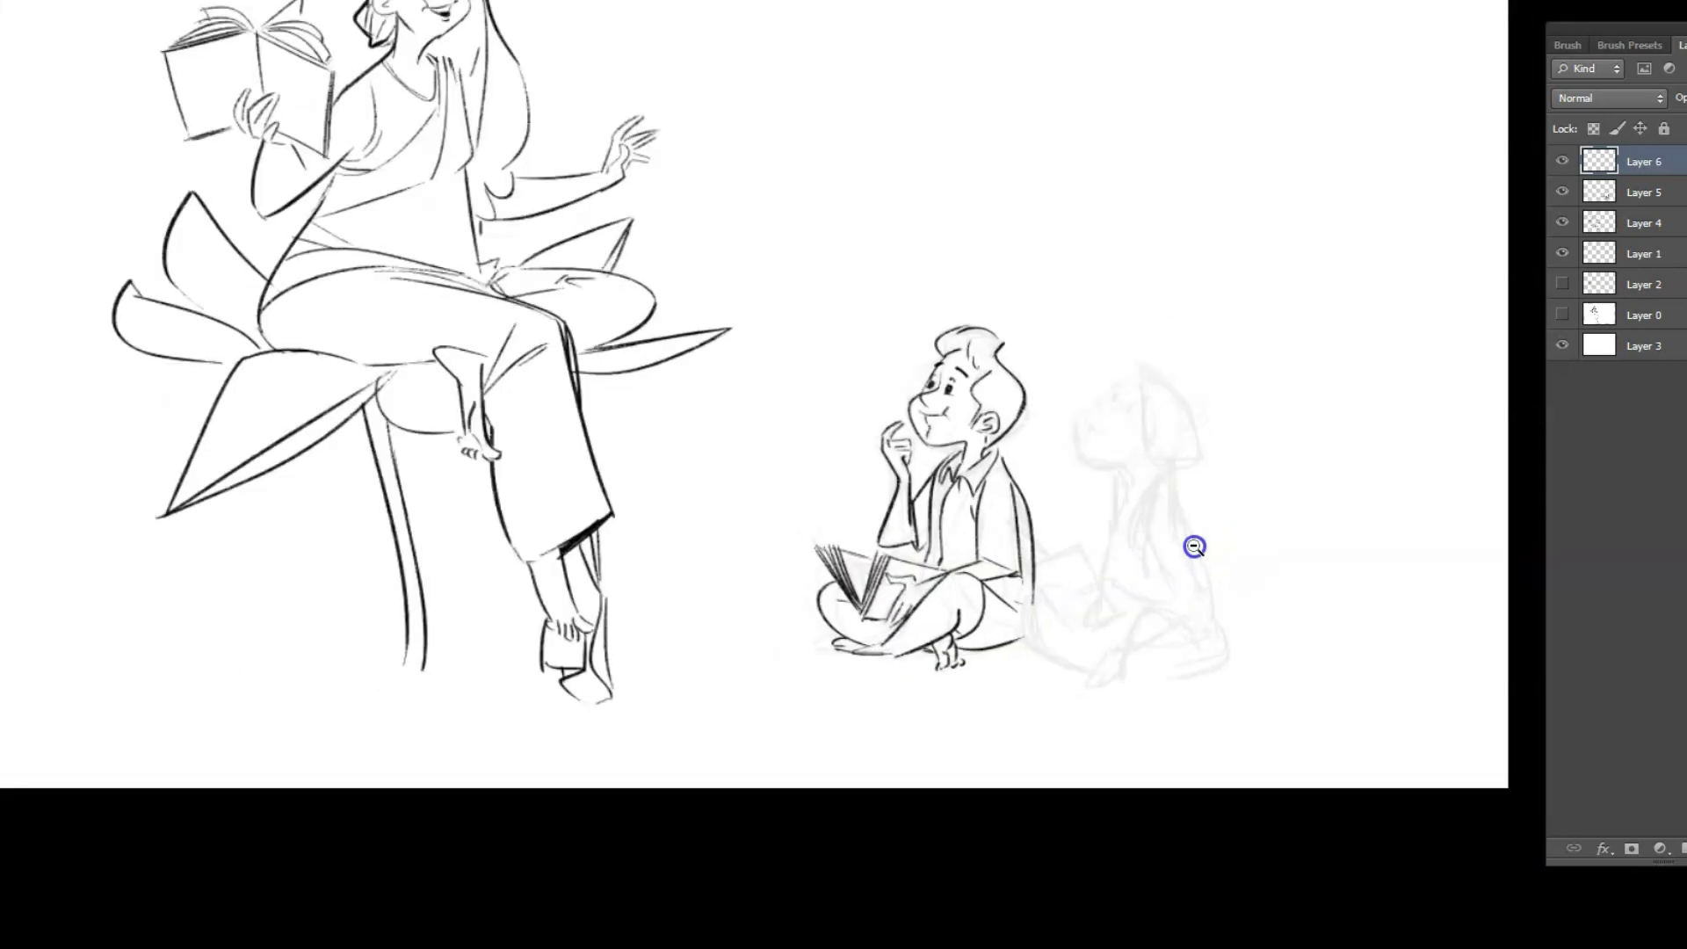
pyautogui.click(1563, 193)
pyautogui.click(1563, 192)
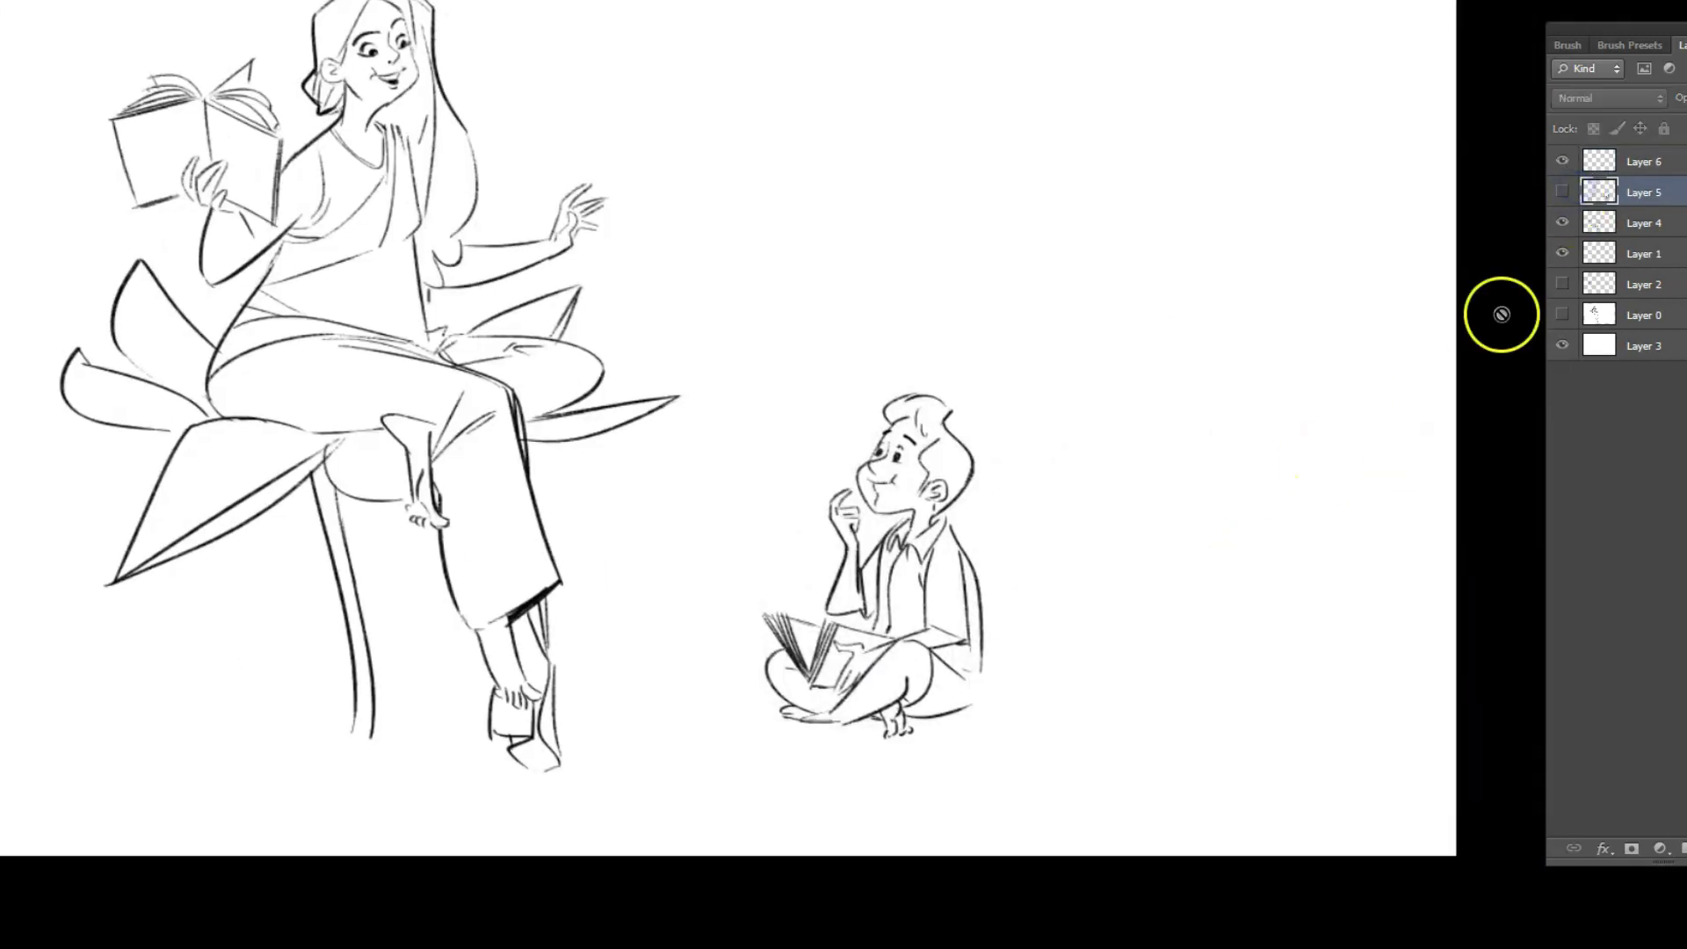
# Ink the girl's upturned face, neck, ear and pulled-back hair with strand lines
pyautogui.scroll(3, 1202, 554)
pyautogui.moveTo(957, 358)
pyautogui.mouseDown()
pyautogui.moveTo(910, 528)
pyautogui.moveTo(985, 571)
pyautogui.mouseUp()
pyautogui.moveTo(905, 415); pyautogui.dragTo(948, 406)
pyautogui.moveTo(900, 457); pyautogui.dragTo(932, 459)
pyautogui.moveTo(956, 362)
pyautogui.mouseDown()
pyautogui.moveTo(934, 401)
pyautogui.moveTo(980, 400)
pyautogui.moveTo(996, 475)
pyautogui.moveTo(1042, 503)
pyautogui.mouseUp()
pyautogui.moveTo(957, 349)
pyautogui.mouseDown()
pyautogui.moveTo(1080, 426)
pyautogui.moveTo(1099, 473)
pyautogui.moveTo(1045, 526)
pyautogui.moveTo(1026, 472)
pyautogui.moveTo(1078, 452)
pyautogui.mouseUp()
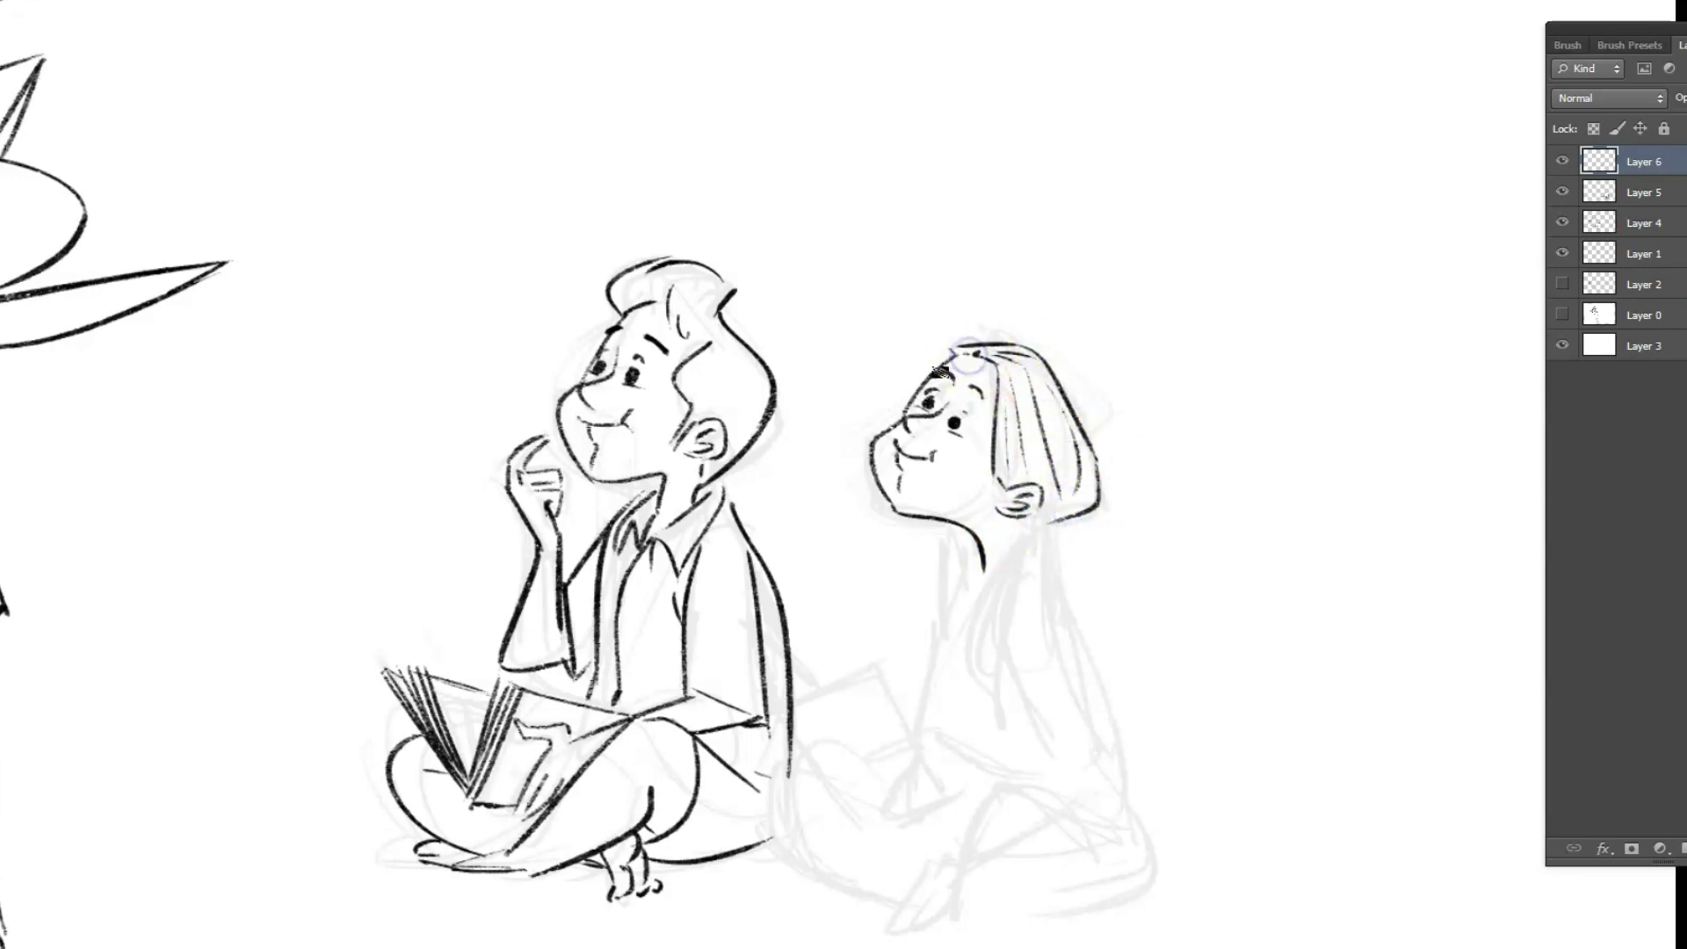
# Ink the girl's ponytail over her shoulder, along with her shirt front, short sleeve and curved back
pyautogui.moveTo(1028, 538)
pyautogui.mouseDown()
pyautogui.moveTo(998, 595)
pyautogui.moveTo(1019, 510)
pyautogui.moveTo(973, 622)
pyautogui.moveTo(1000, 703)
pyautogui.moveTo(999, 610)
pyautogui.moveTo(1001, 695)
pyautogui.moveTo(1111, 738)
pyautogui.mouseUp()
pyautogui.moveTo(1046, 580)
pyautogui.mouseDown()
pyautogui.moveTo(1066, 603)
pyautogui.moveTo(1028, 720)
pyautogui.moveTo(1098, 703)
pyautogui.mouseUp()
pyautogui.moveTo(975, 544); pyautogui.dragTo(928, 729)
pyautogui.moveTo(1046, 703); pyautogui.dragTo(1059, 771)
# Ink the girl's forearm and spread hand, and outline the top of her bent knee beneath it
pyautogui.moveTo(893, 738); pyautogui.dragTo(919, 777)
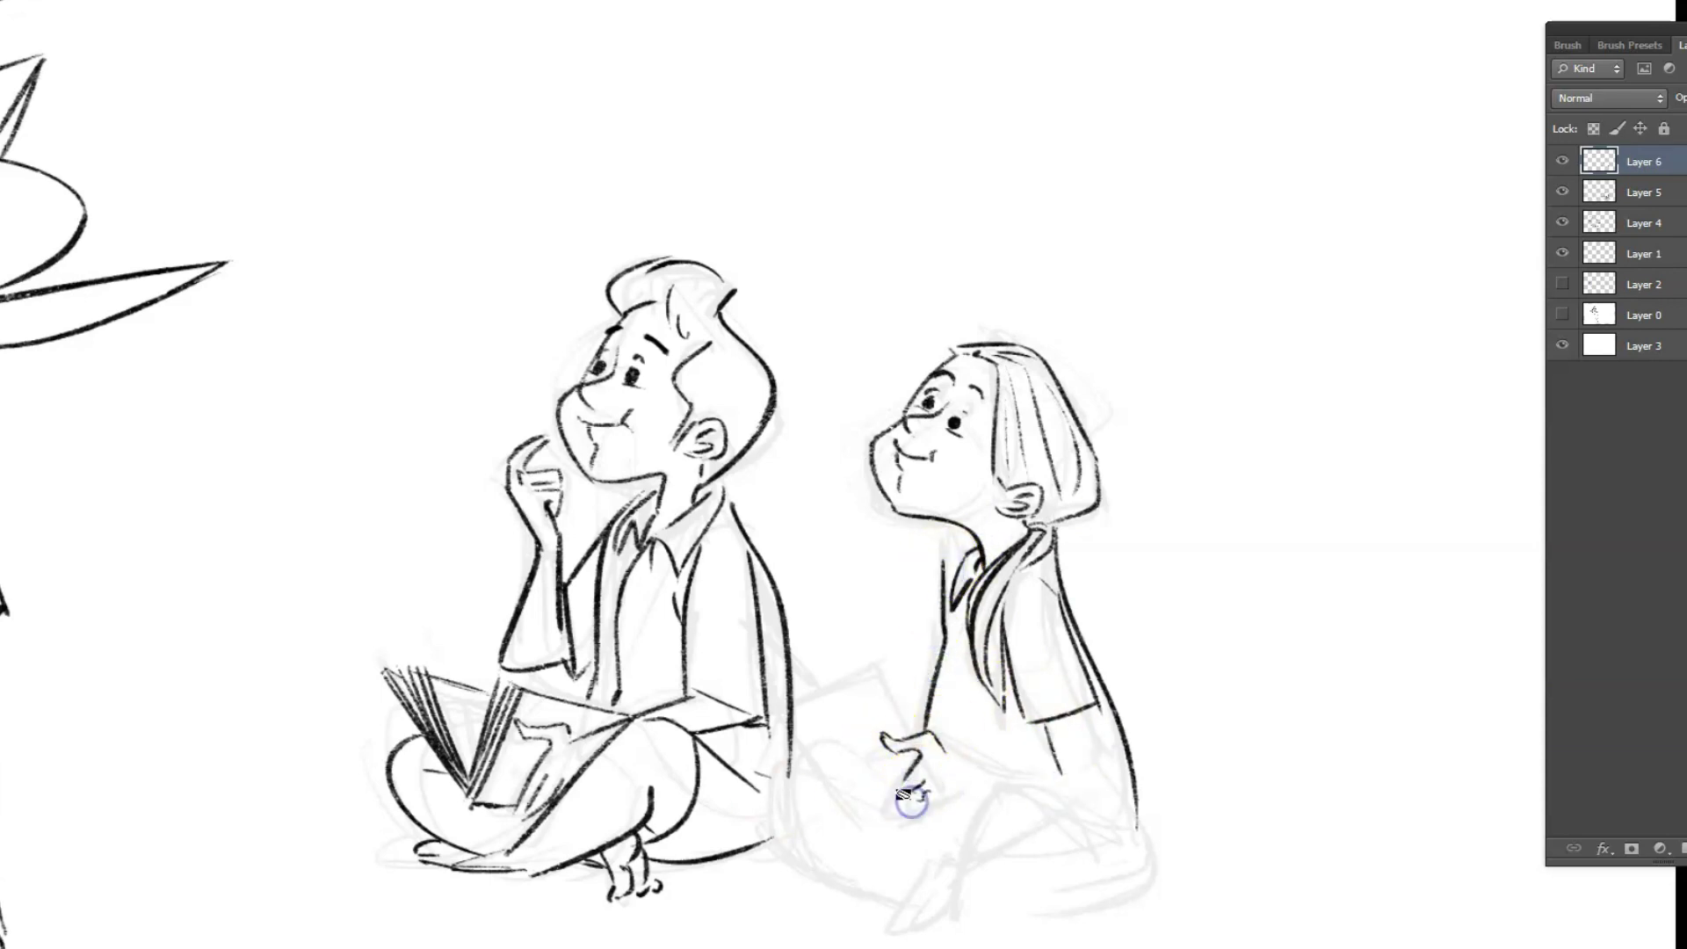
pyautogui.moveTo(1107, 779); pyautogui.dragTo(1115, 773)
pyautogui.scroll(-2, 1116, 772)
pyautogui.moveTo(1020, 701)
pyautogui.mouseDown()
pyautogui.moveTo(937, 786)
pyautogui.moveTo(1118, 754)
pyautogui.mouseUp()
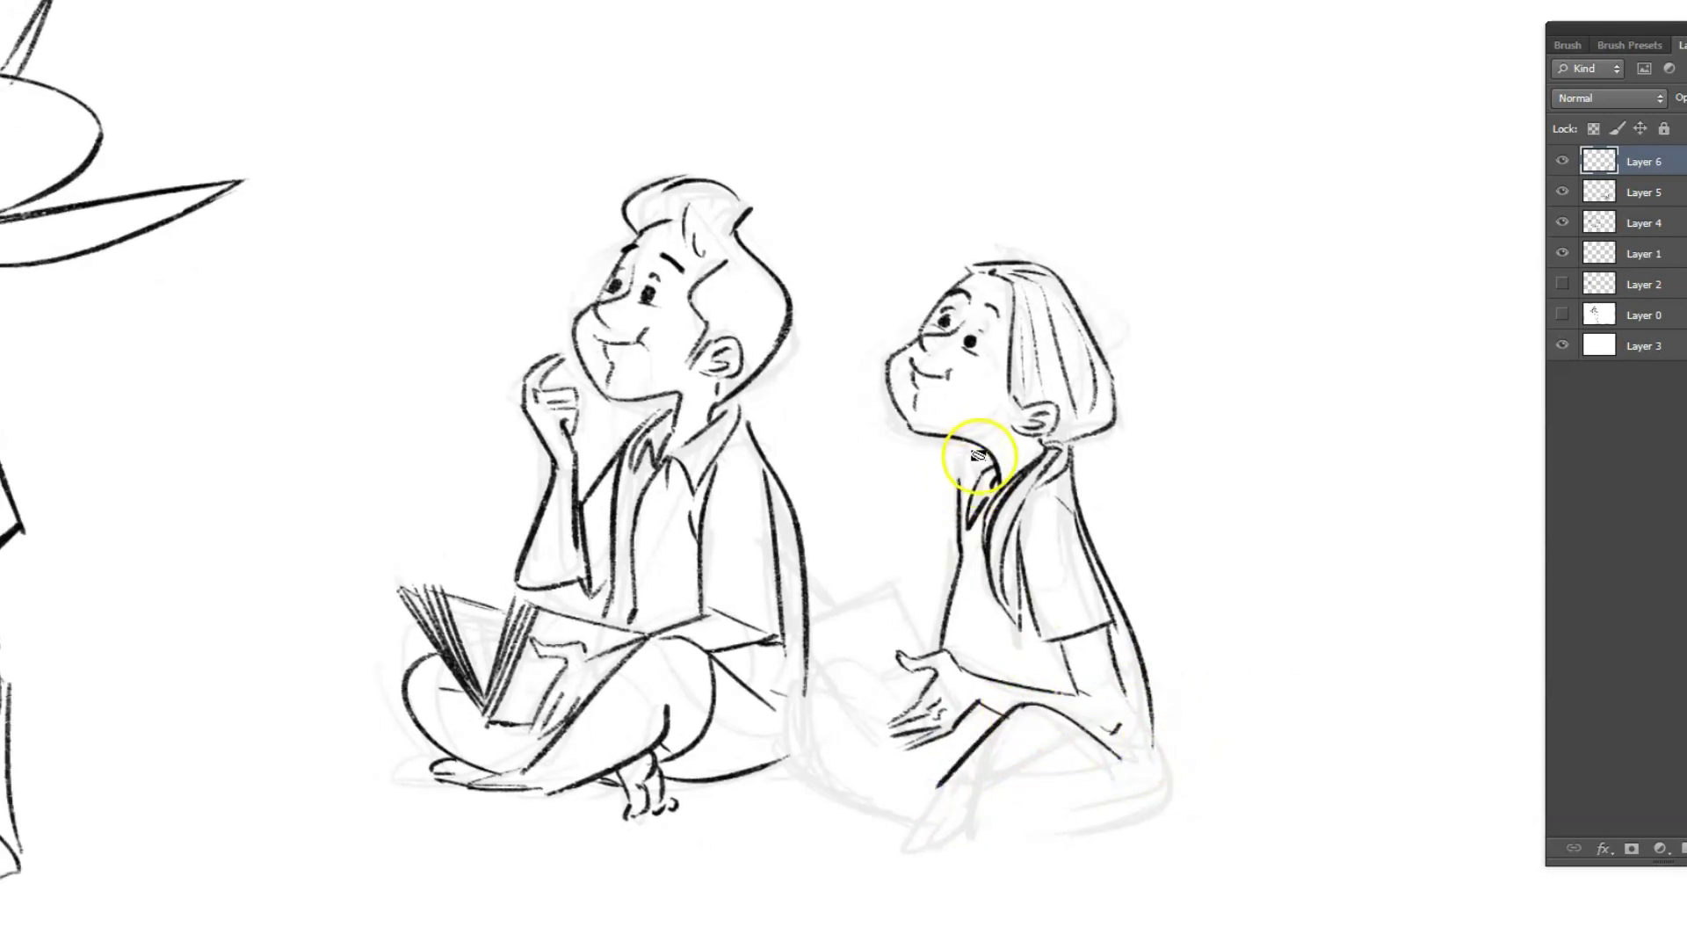
pyautogui.moveTo(941, 611); pyautogui.dragTo(979, 584)
# Ink the girl's folded near leg, including the lower trouser edge and hem
pyautogui.scroll(-2, 1010, 527)
pyautogui.moveTo(795, 641)
pyautogui.mouseDown()
pyautogui.moveTo(844, 739)
pyautogui.moveTo(927, 698)
pyautogui.mouseUp()
pyautogui.moveTo(1039, 661)
pyautogui.mouseDown()
pyautogui.moveTo(1035, 713)
pyautogui.moveTo(906, 756)
pyautogui.moveTo(1037, 751)
pyautogui.mouseUp()
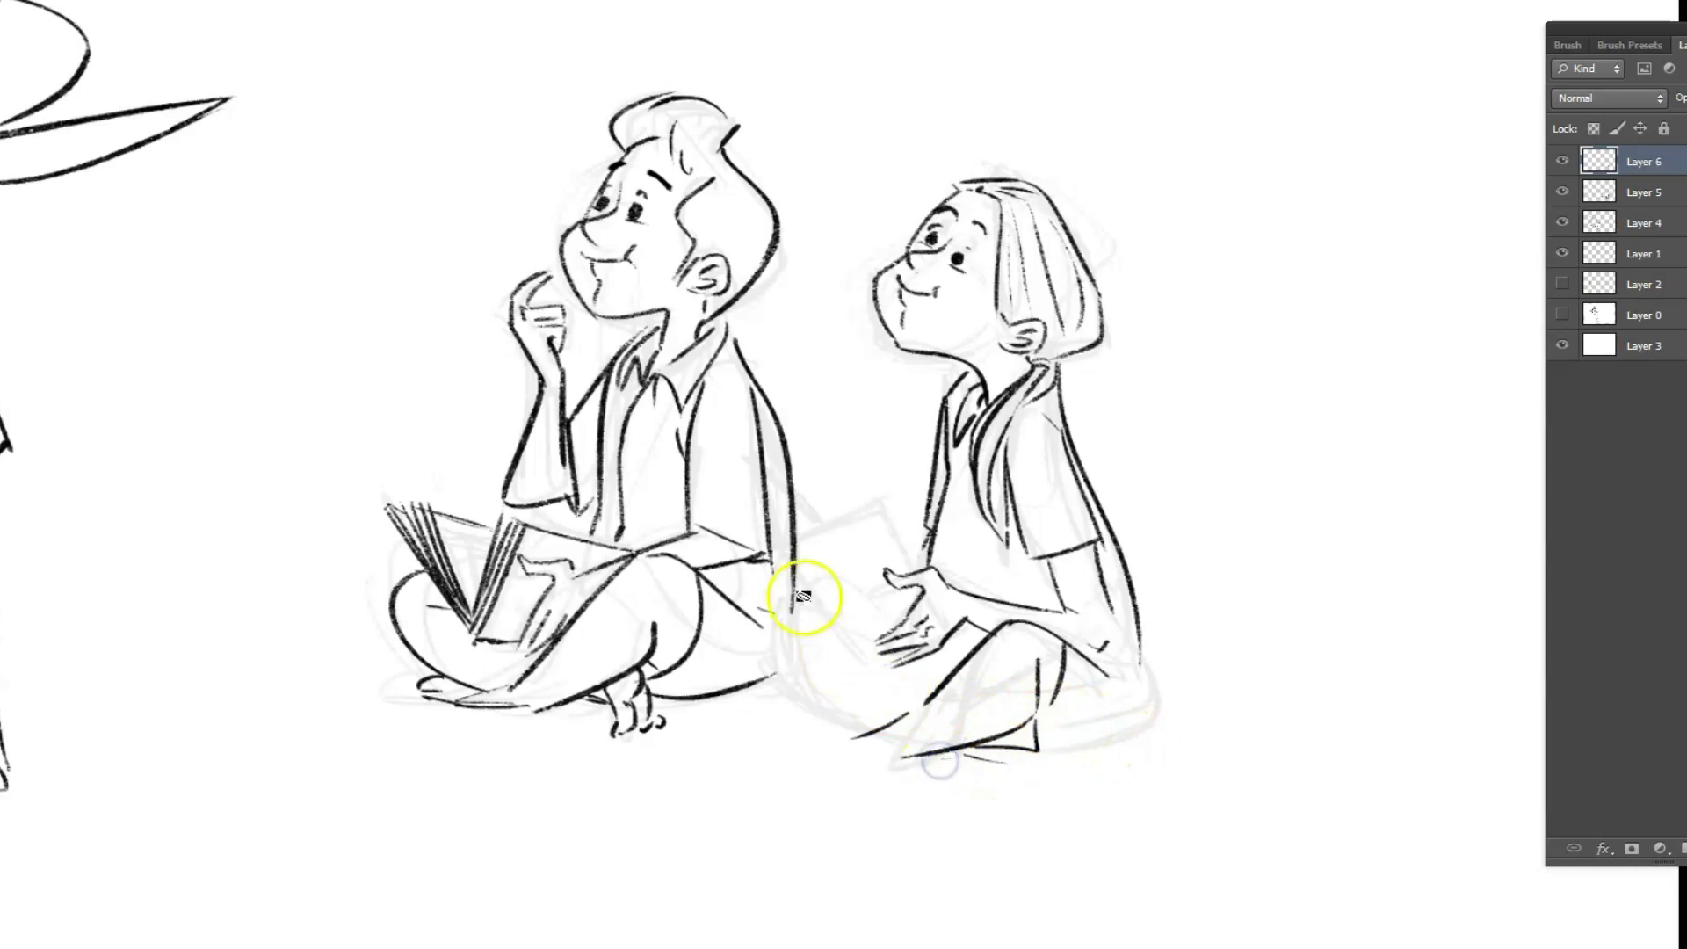
# Add a new layer and ink the girl's open book with its cover edges and fanned pages
pyautogui.hotkey('ctrl', 'shift', 'alt', 'n')
pyautogui.moveTo(755, 462)
pyautogui.mouseDown()
pyautogui.moveTo(782, 547)
pyautogui.moveTo(753, 471)
pyautogui.mouseUp()
pyautogui.moveTo(787, 573)
pyautogui.mouseDown()
pyautogui.moveTo(905, 521)
pyautogui.moveTo(925, 563)
pyautogui.mouseUp()
pyautogui.moveTo(788, 573); pyautogui.dragTo(887, 714)
pyautogui.moveTo(799, 503)
pyautogui.mouseDown()
pyautogui.moveTo(772, 478)
pyautogui.moveTo(874, 527)
pyautogui.mouseUp()
# Ink the girl's far crossed leg beneath the book and the rounded outline of her hip and seat
pyautogui.moveTo(881, 750)
pyautogui.mouseDown()
pyautogui.moveTo(779, 600)
pyautogui.moveTo(852, 733)
pyautogui.moveTo(790, 682)
pyautogui.moveTo(890, 693)
pyautogui.moveTo(795, 586)
pyautogui.moveTo(806, 714)
pyautogui.moveTo(770, 629)
pyautogui.moveTo(846, 719)
pyautogui.moveTo(1020, 778)
pyautogui.mouseUp()
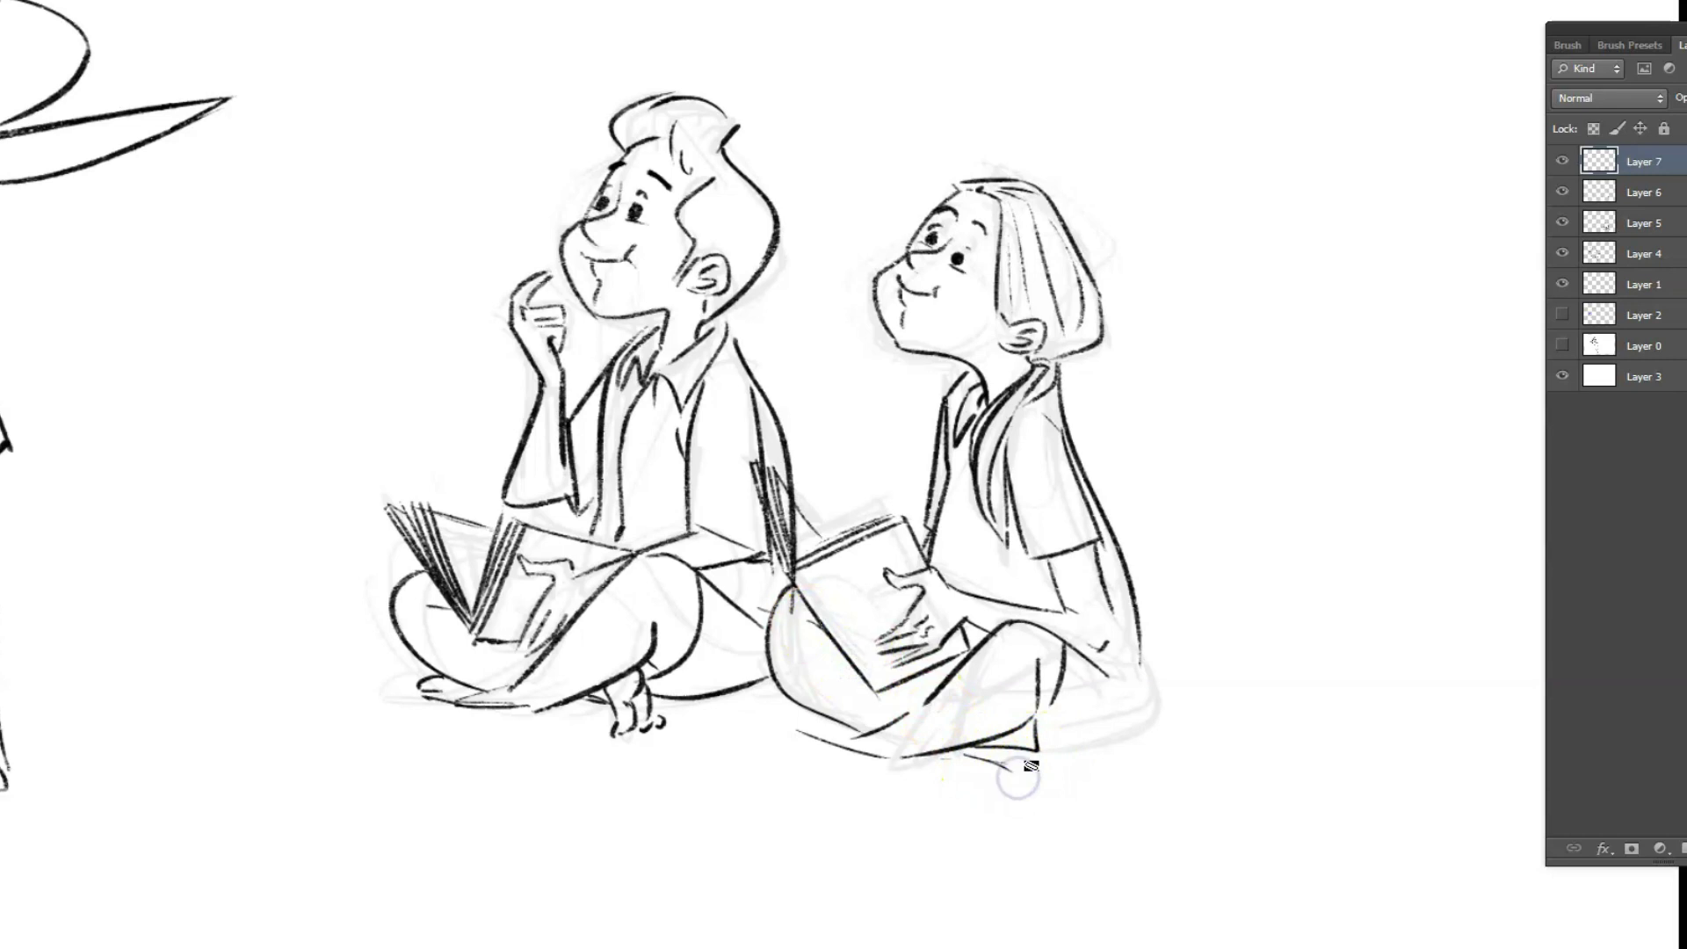
pyautogui.hotkey('ctrl', 'z')
pyautogui.moveTo(776, 603)
pyautogui.mouseDown()
pyautogui.moveTo(778, 688)
pyautogui.moveTo(907, 733)
pyautogui.mouseUp()
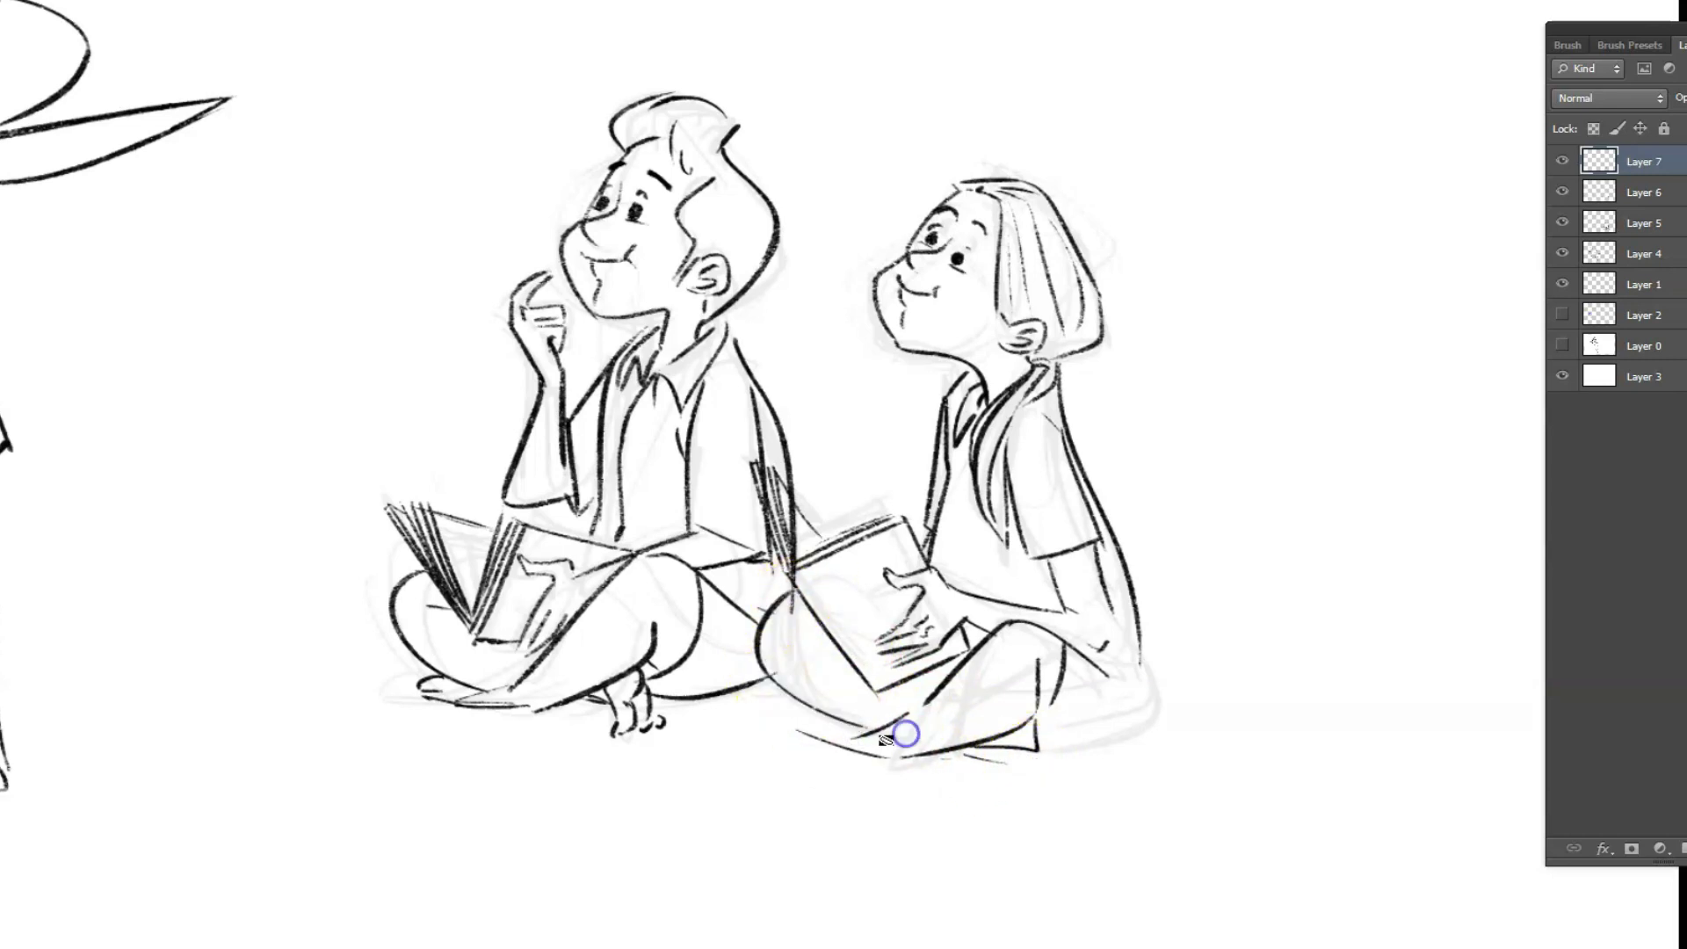
pyautogui.moveTo(1039, 719); pyautogui.dragTo(1056, 748)
pyautogui.moveTo(1145, 668); pyautogui.dragTo(1165, 730)
pyautogui.moveTo(1060, 751)
pyautogui.mouseDown()
pyautogui.moveTo(1142, 753)
pyautogui.moveTo(1165, 730)
pyautogui.mouseUp()
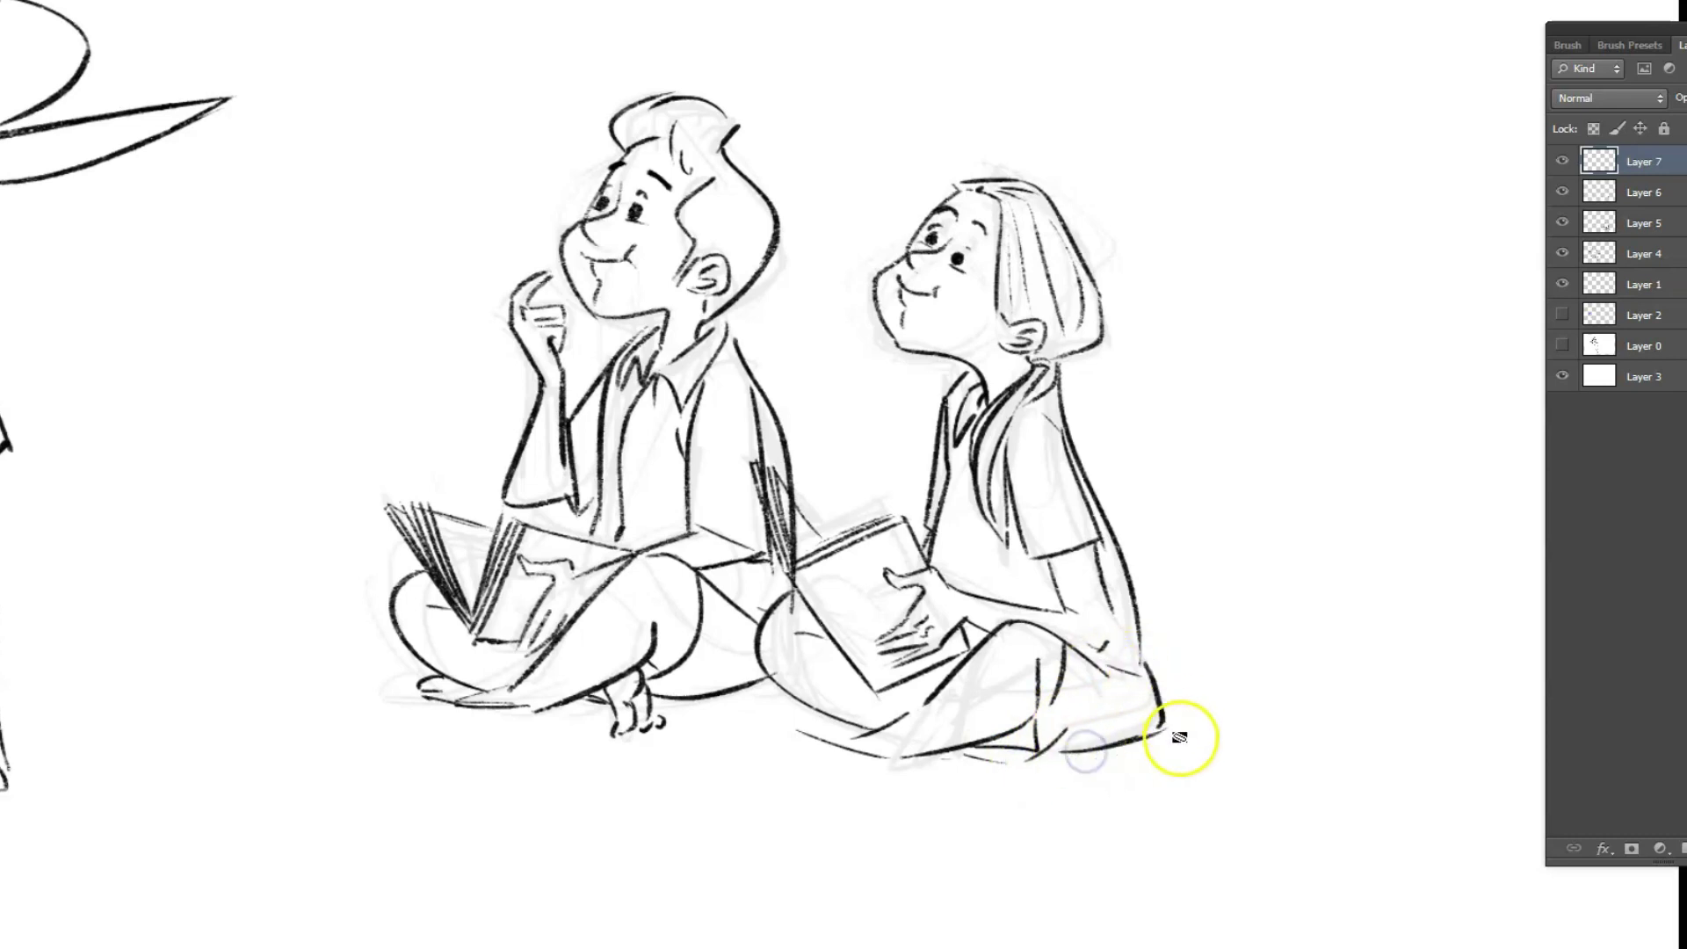
# Ink the girl's two bare feet with toes at the ends of her crossed legs
pyautogui.moveTo(802, 716)
pyautogui.mouseDown()
pyautogui.moveTo(930, 701)
pyautogui.moveTo(1006, 753)
pyautogui.mouseUp()
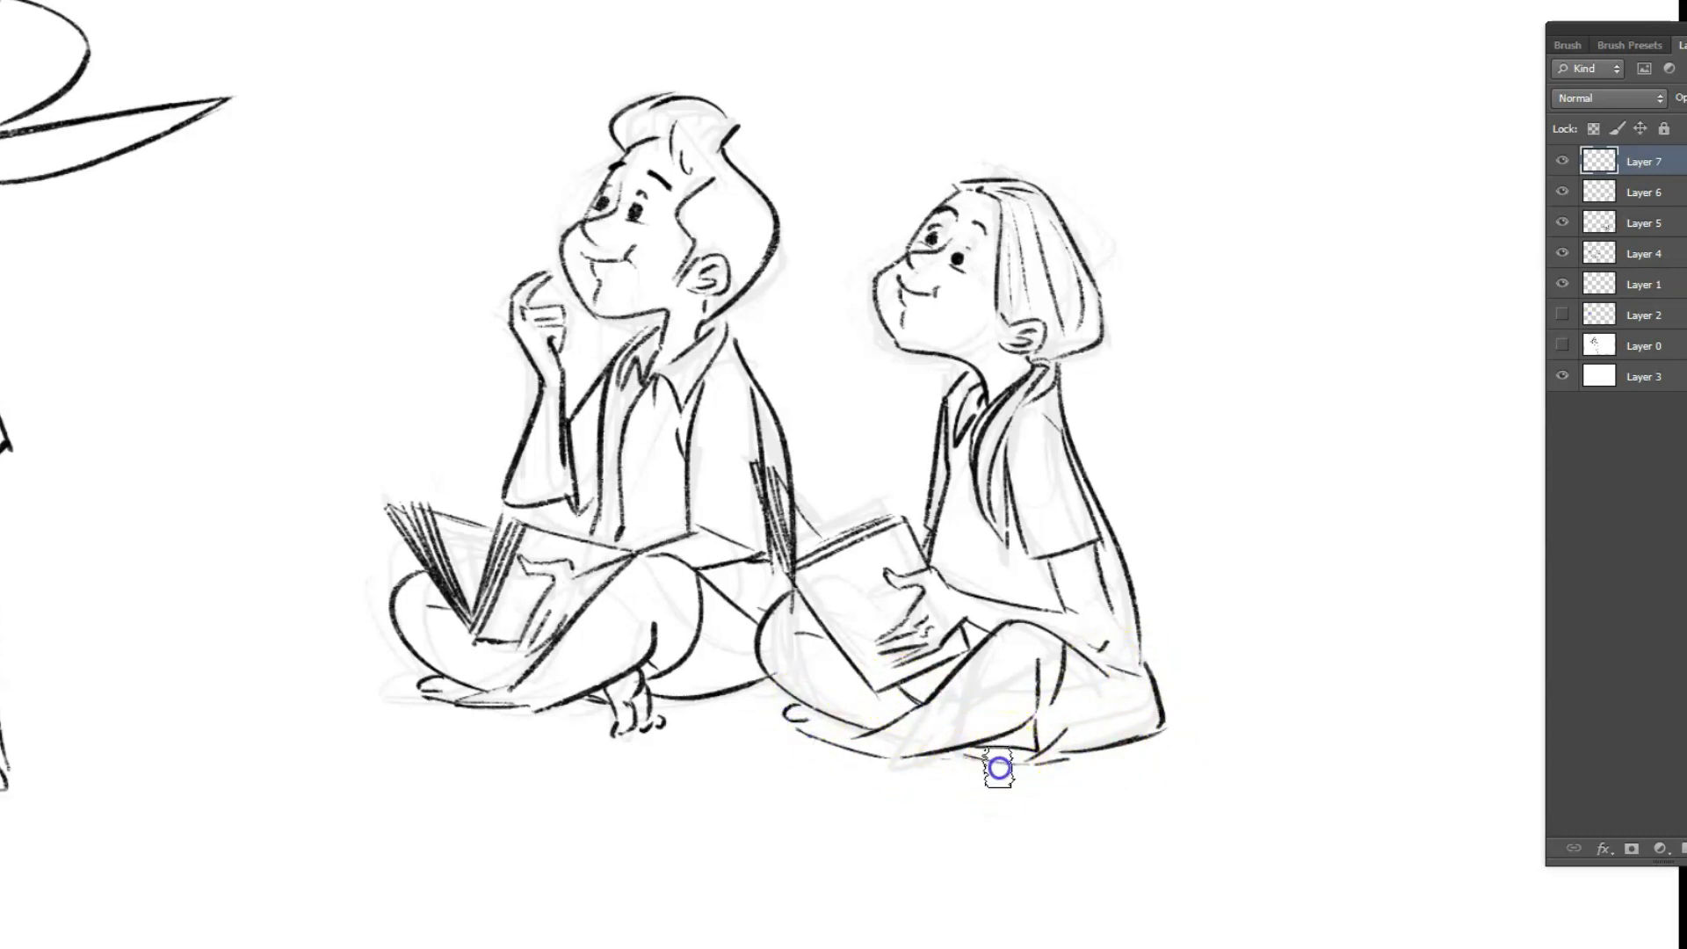
pyautogui.hotkey('alt', '[')
pyautogui.moveTo(978, 777)
pyautogui.mouseDown()
pyautogui.moveTo(975, 757)
pyautogui.moveTo(1011, 762)
pyautogui.mouseUp()
# Check Layer 6 by toggling its visibility, clear its lines overlapping the girl's book, and make Layer 7 active again
pyautogui.click(1562, 192)
pyautogui.click(1563, 191)
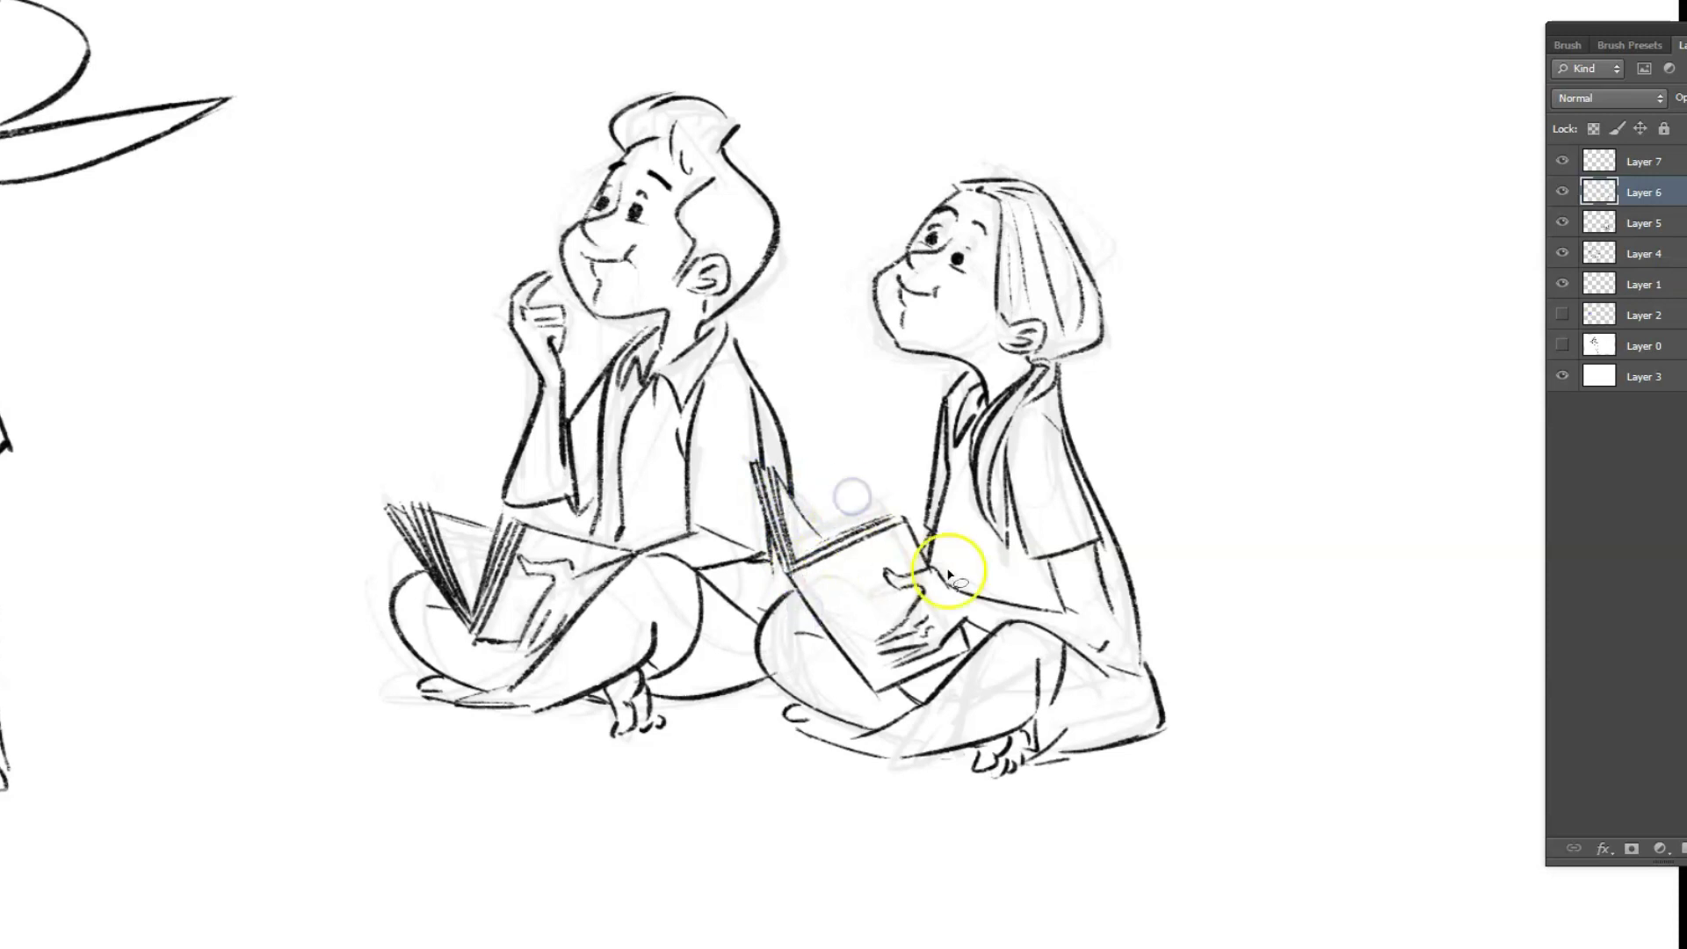
pyautogui.click(1601, 166)
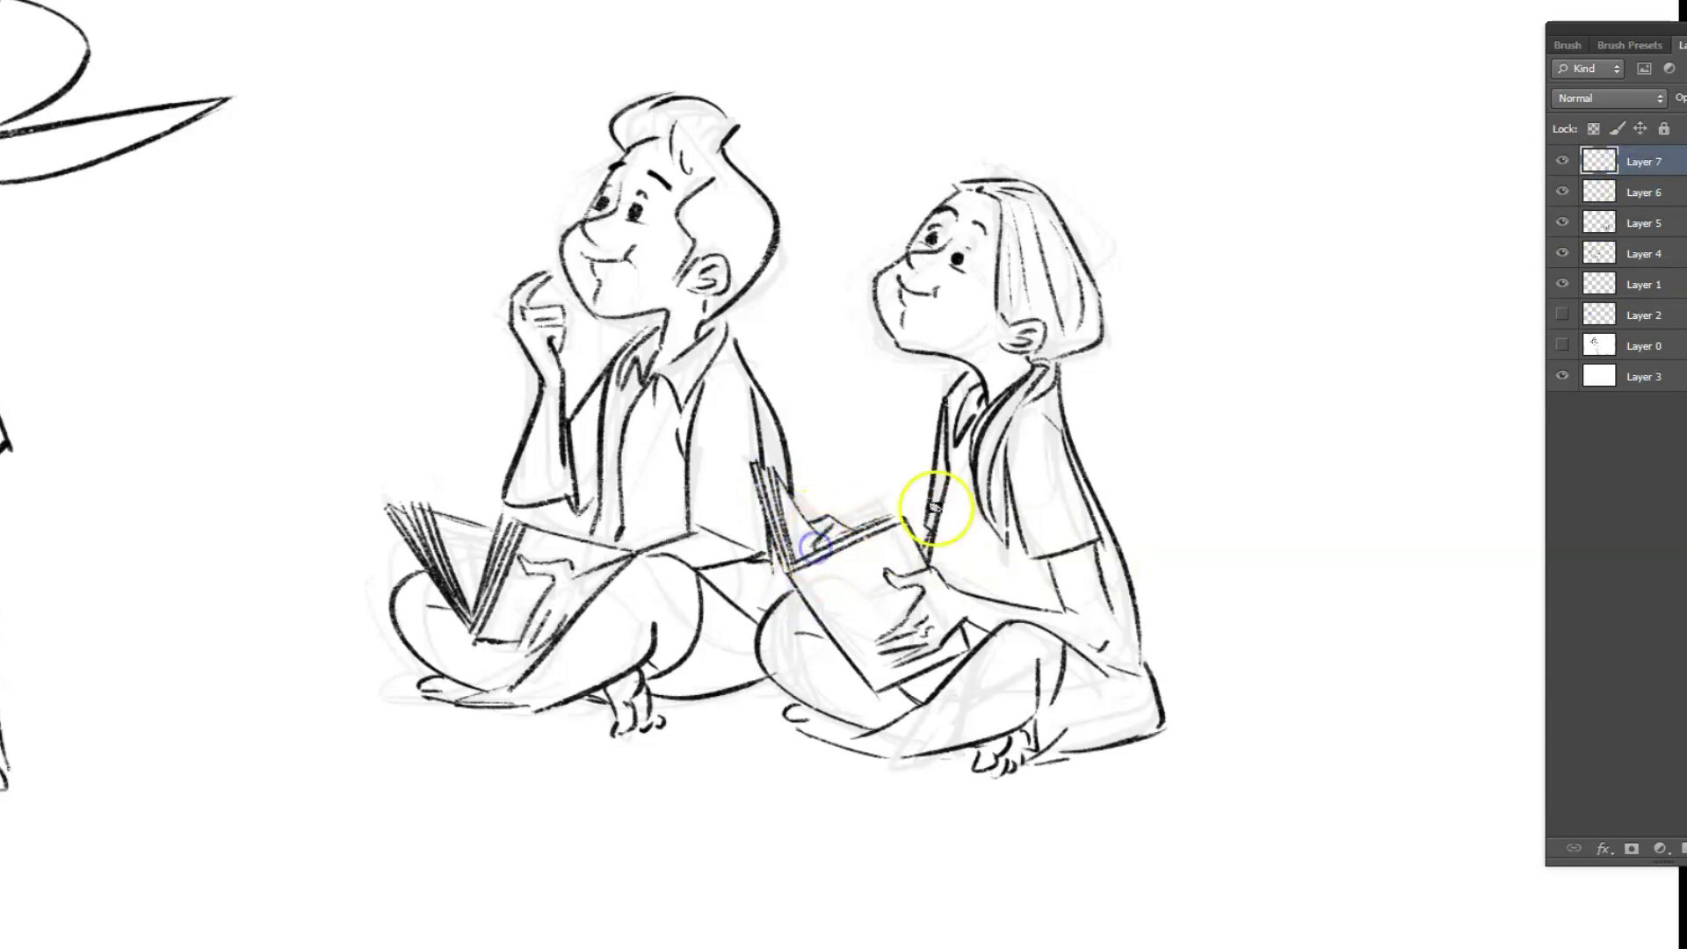
# Merge Layer 7 into the line-art layer beneath it, then hide the Layer 5 sketch and place it below Layer 1
pyautogui.scroll(-3, 1288, 494)
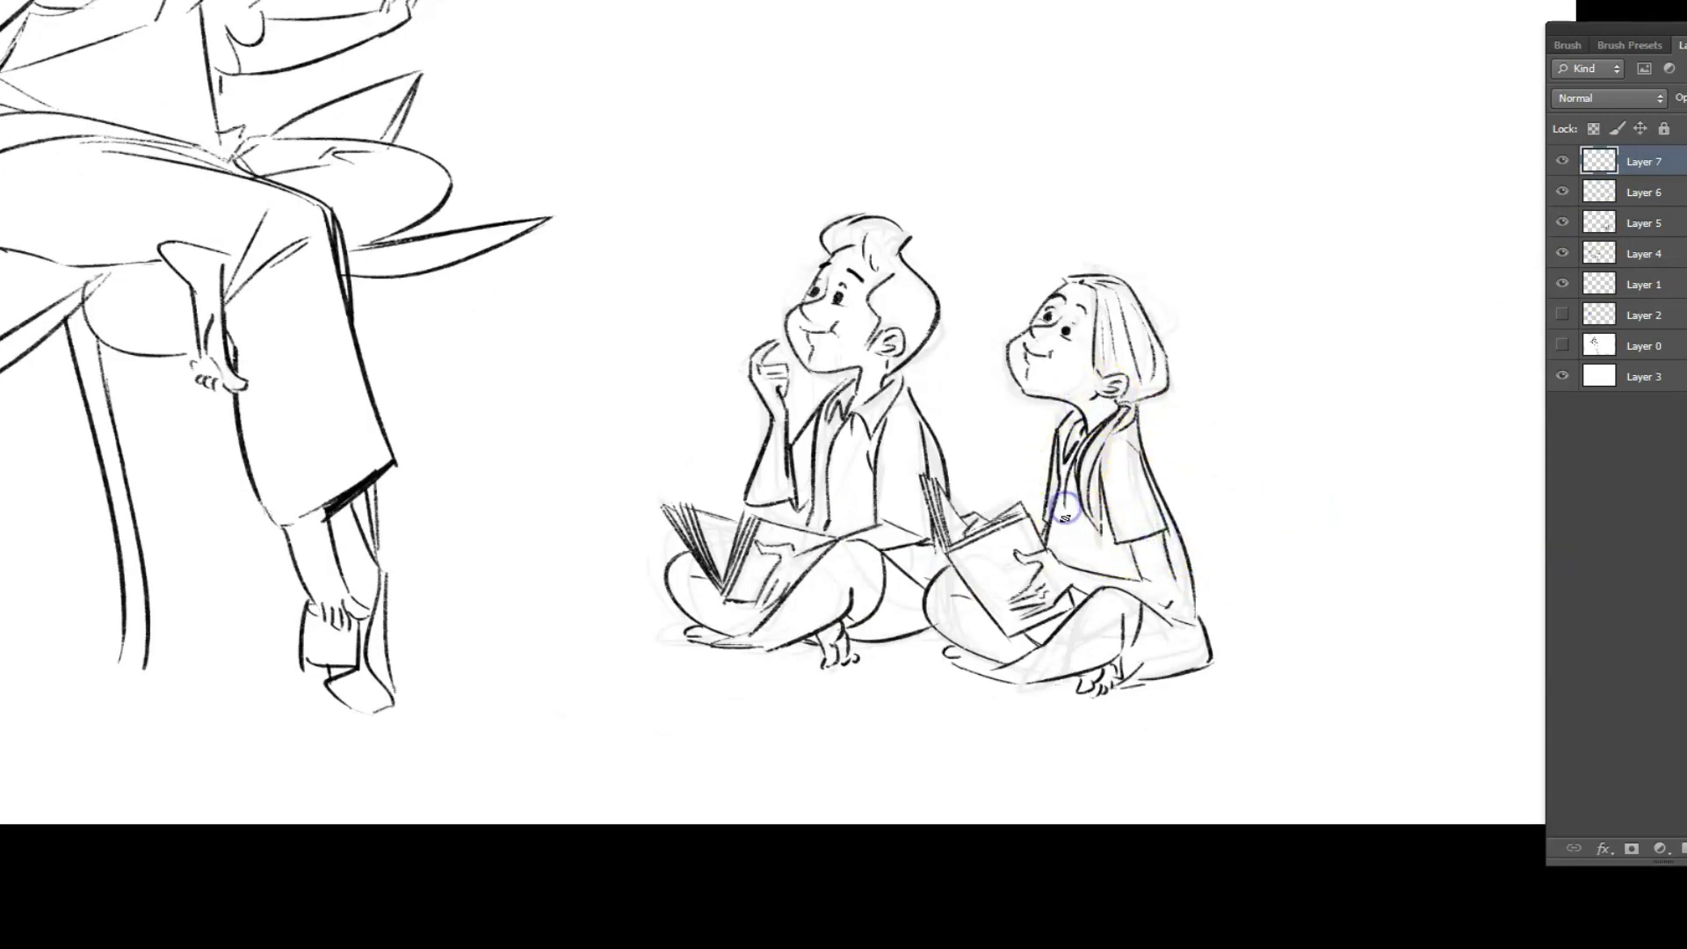
pyautogui.scroll(-1, 1315, 490)
pyautogui.scroll(2, 1315, 490)
pyautogui.press('Delete')
pyautogui.moveTo(1569, 192); pyautogui.dragTo(1600, 268)
pyautogui.moveTo(1090, 358); pyautogui.dragTo(1108, 442)
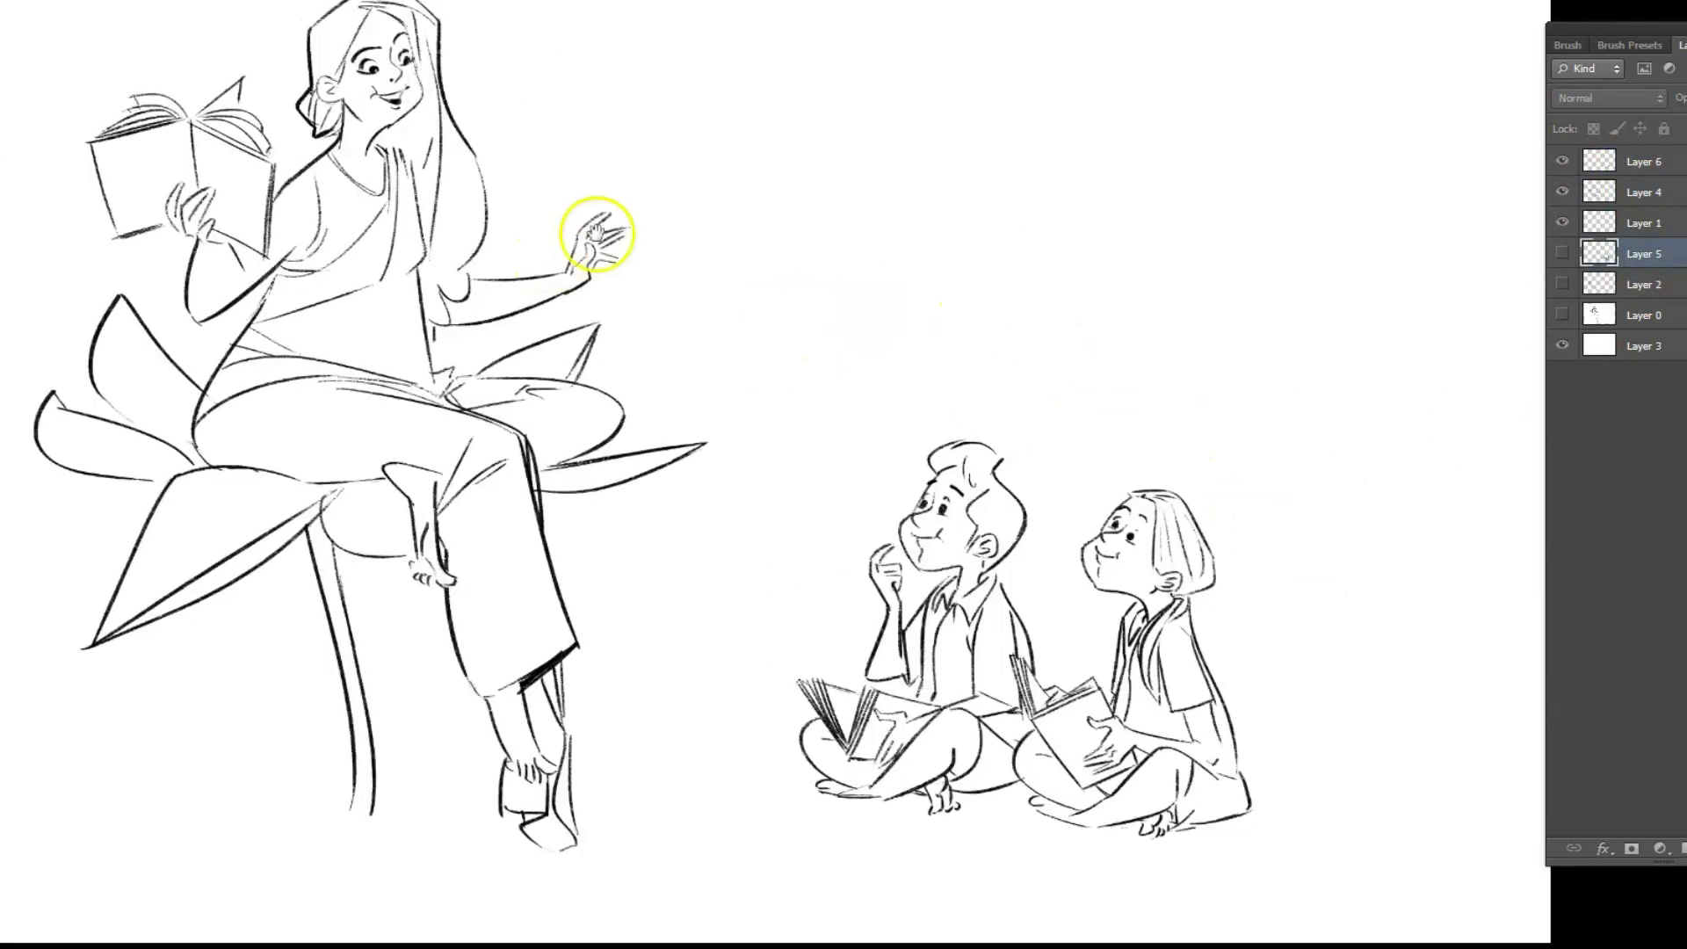
# Make Layer 4 active and ink darker pupils and upper lids on the woman's eyes
pyautogui.scroll(3, 746, 226)
pyautogui.scroll(1, 505, 165)
pyautogui.click(1644, 192)
pyautogui.moveTo(630, 243); pyautogui.dragTo(657, 240)
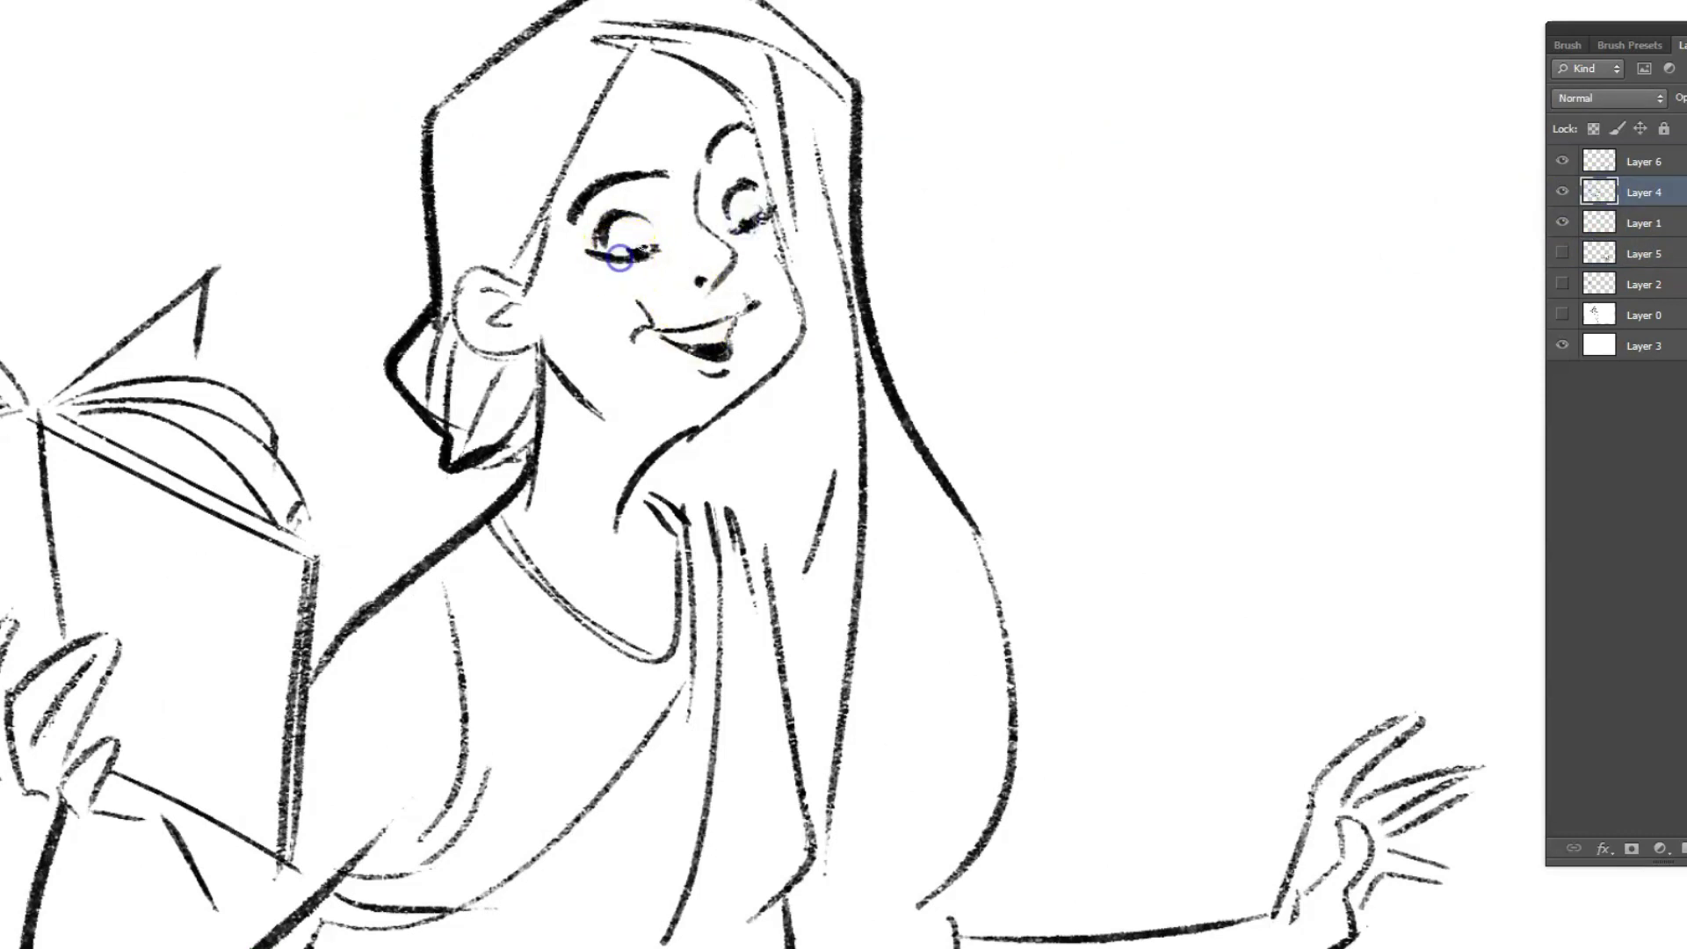
pyautogui.moveTo(610, 223); pyautogui.dragTo(754, 207)
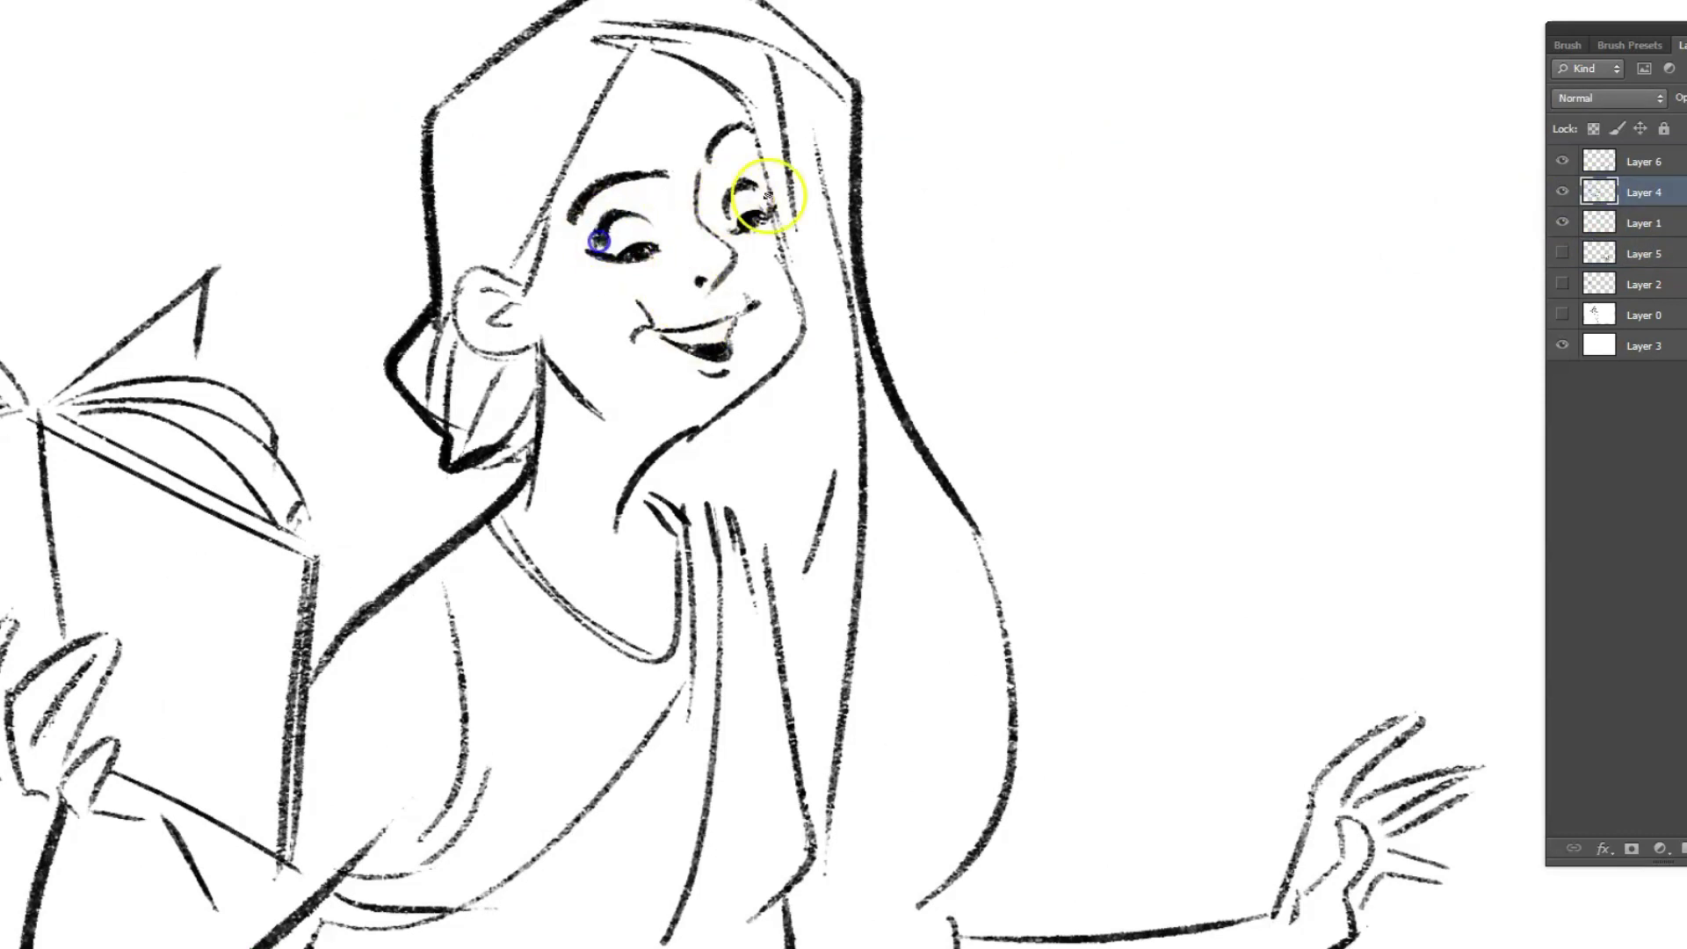
# Ink a stack of bangles on the woman's outstretched wrist and curved bracelets on the wrist holding the book
pyautogui.scroll(-3, 915, 245)
pyautogui.scroll(2, 936, 463)
pyautogui.moveTo(905, 444)
pyautogui.mouseDown()
pyautogui.moveTo(931, 509)
pyautogui.moveTo(894, 461)
pyautogui.moveTo(873, 545)
pyautogui.mouseUp()
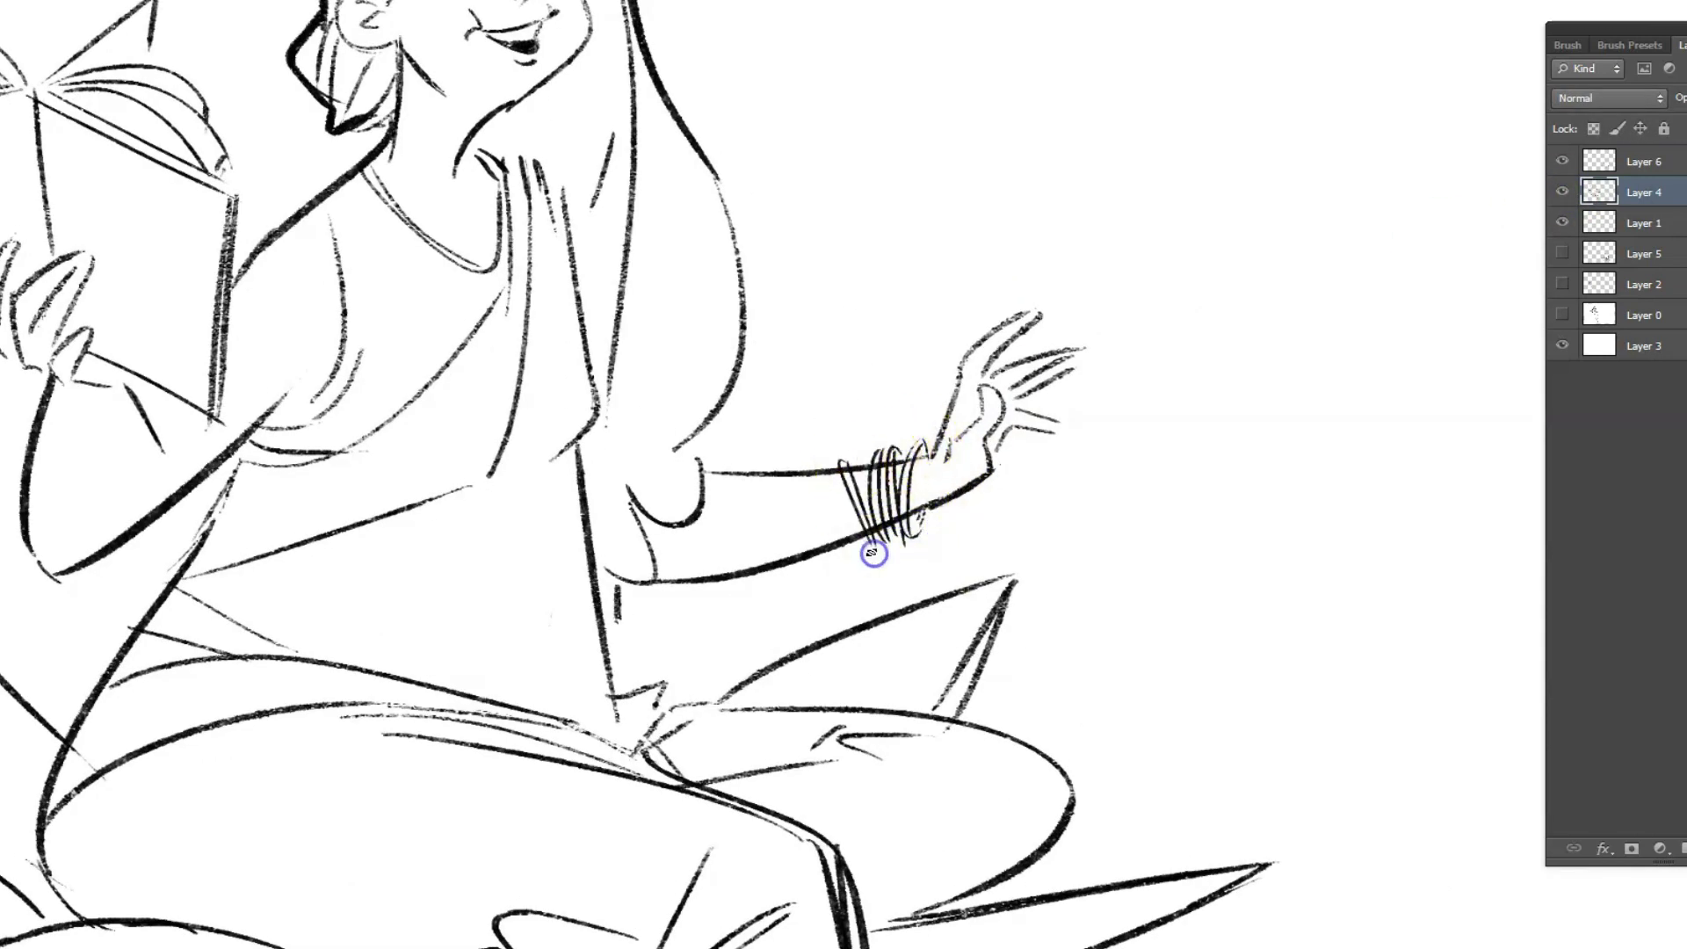
pyautogui.scroll(-2, 1133, 472)
pyautogui.scroll(3, 475, 439)
pyautogui.moveTo(415, 433); pyautogui.dragTo(316, 435)
pyautogui.scroll(-3, 704, 369)
pyautogui.scroll(3, 1089, 392)
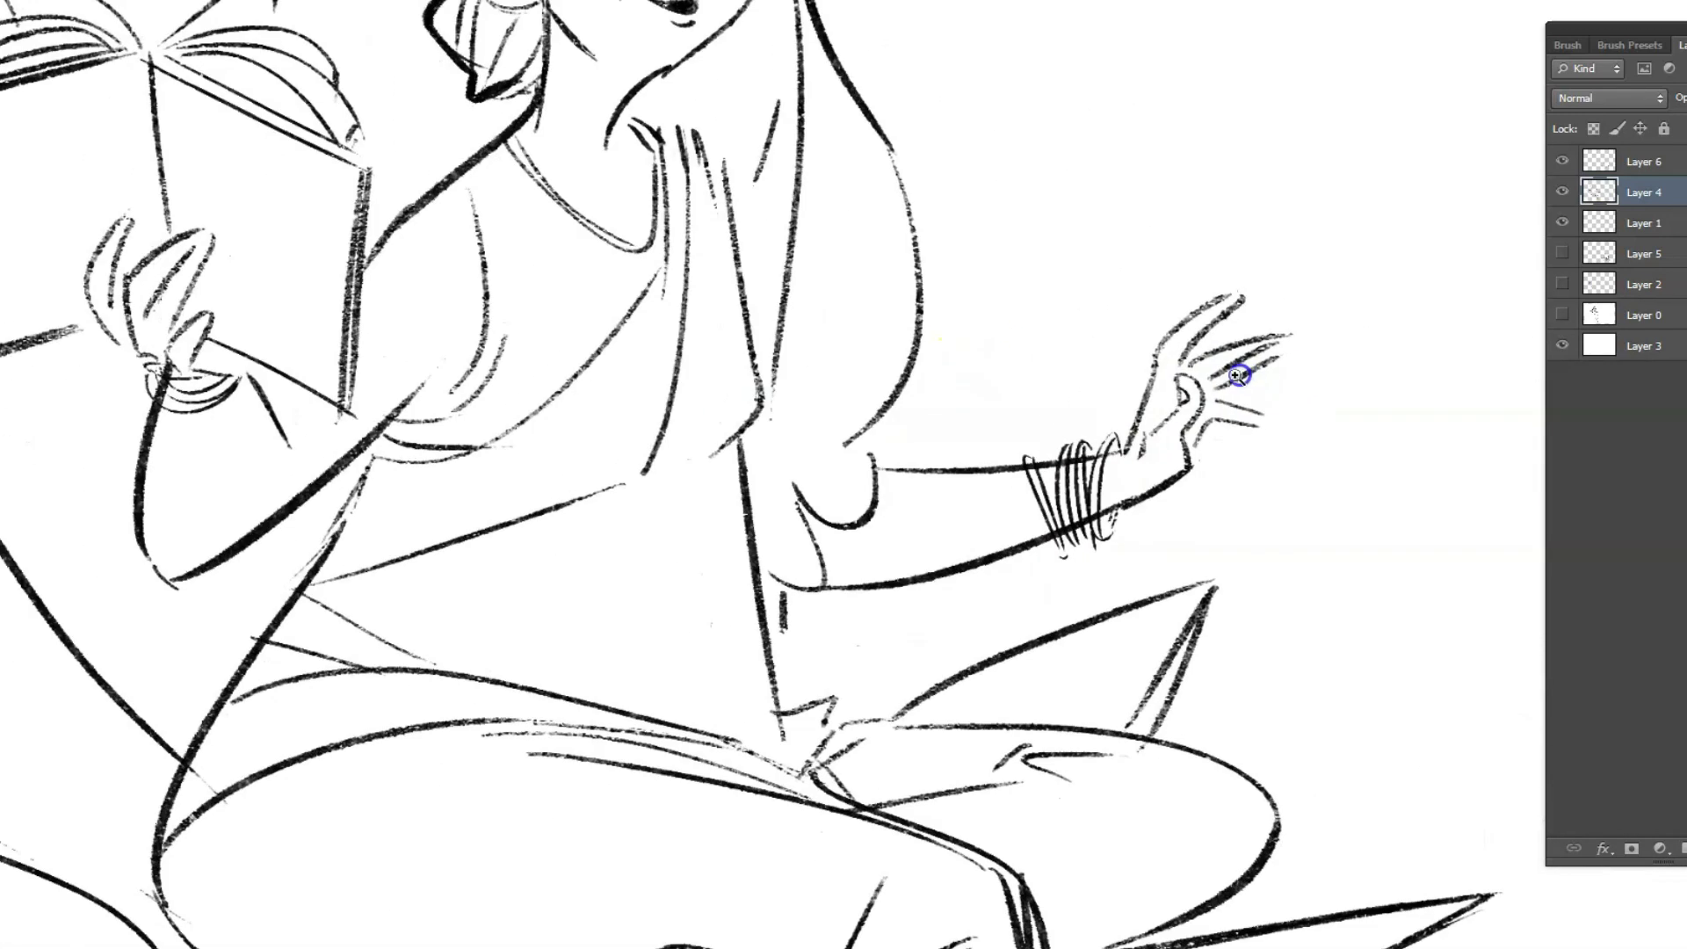
# Ink flicked eyelashes at the outer corners of the woman's eyes and redraw the corner of her smile
pyautogui.scroll(-2, 1238, 375)
pyautogui.scroll(-3, 650, 343)
pyautogui.scroll(5, 615, 233)
pyautogui.moveTo(535, 204); pyautogui.dragTo(705, 161)
pyautogui.scroll(-2, 1001, 343)
pyautogui.scroll(2, 654, 275)
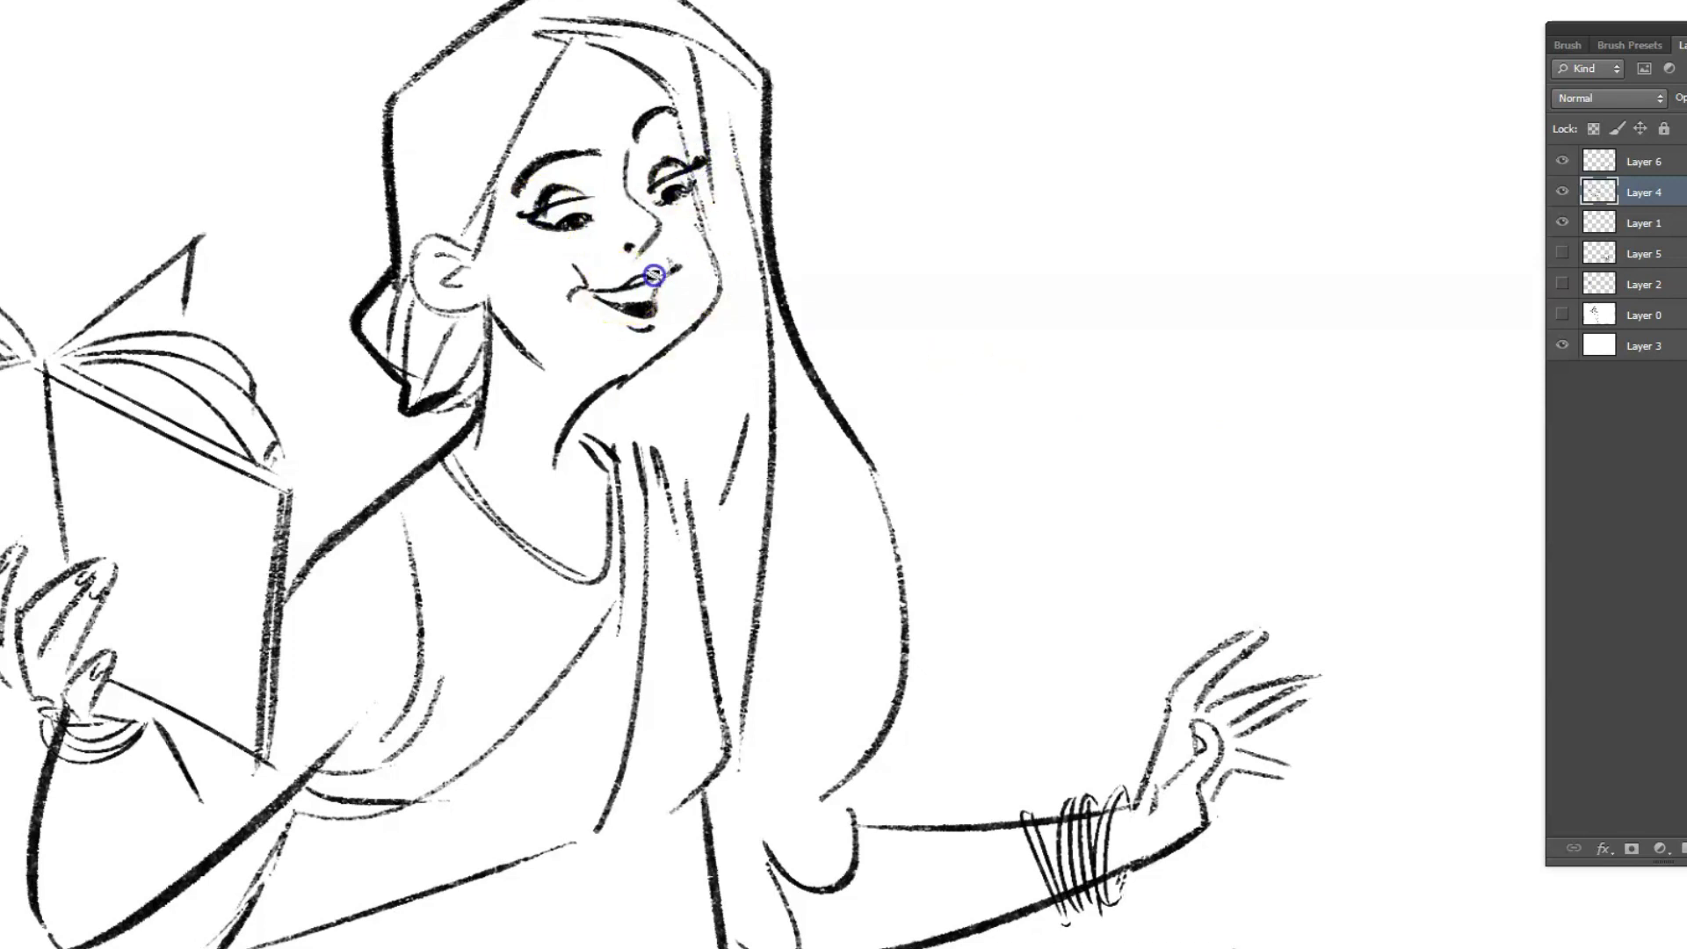
pyautogui.moveTo(667, 283)
pyautogui.mouseDown()
pyautogui.moveTo(615, 297)
pyautogui.moveTo(630, 286)
pyautogui.mouseUp()
pyautogui.scroll(3, 727, 272)
pyautogui.scroll(-3, 901, 272)
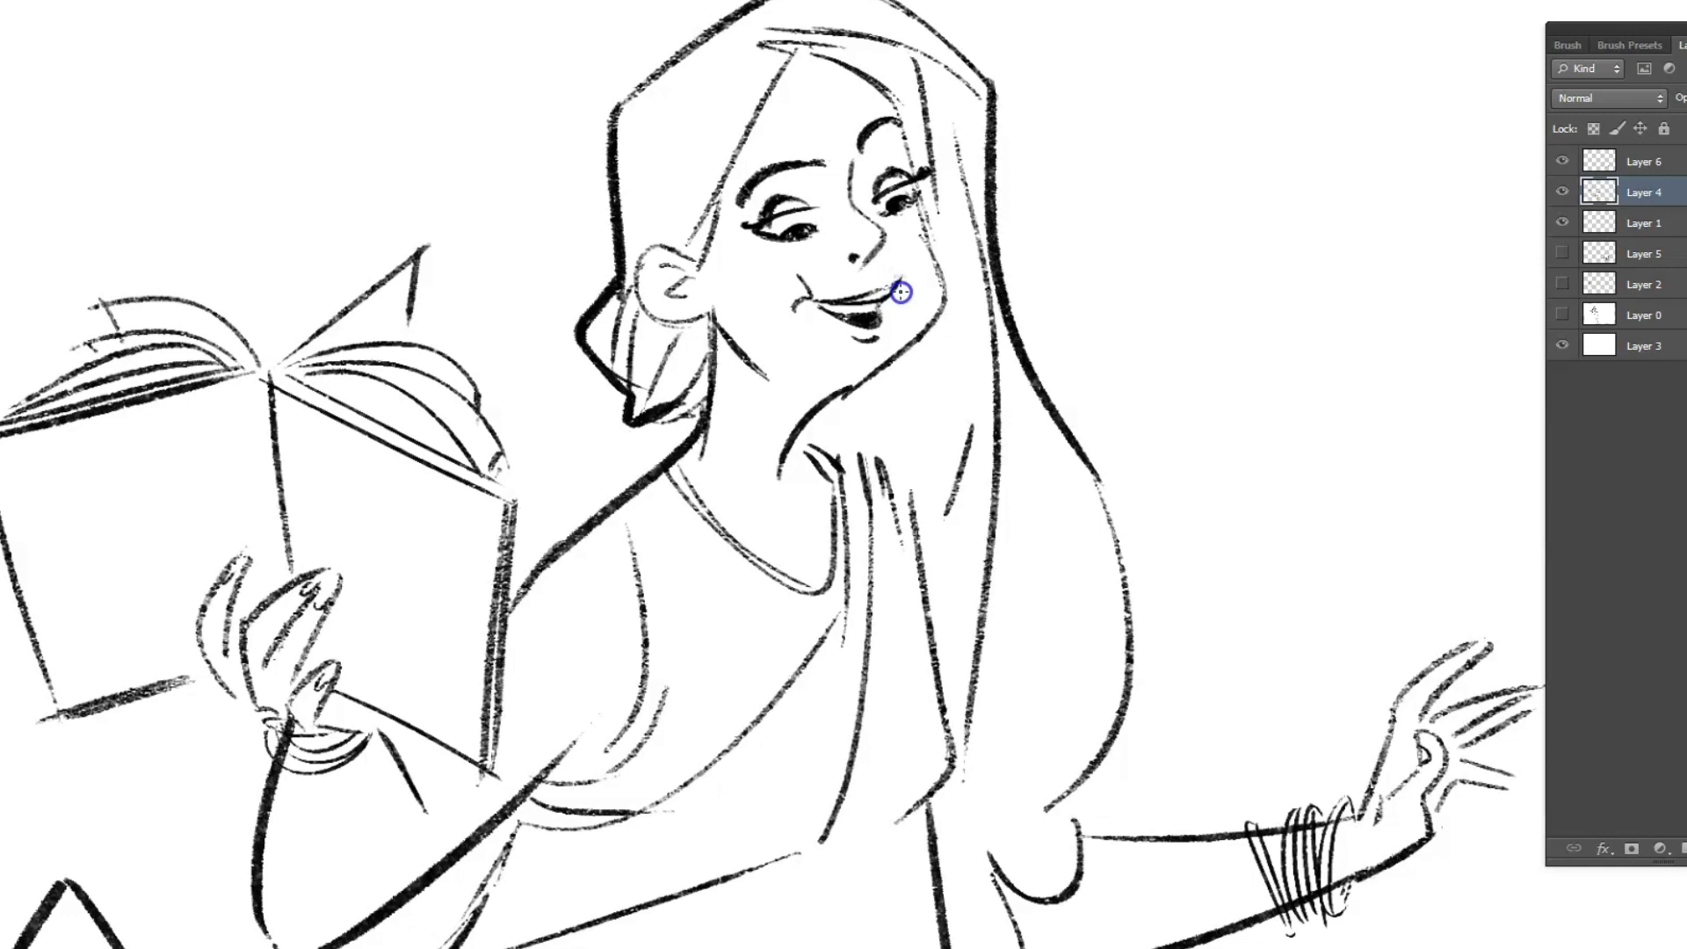
pyautogui.scroll(-2, 901, 291)
pyautogui.scroll(3, 967, 353)
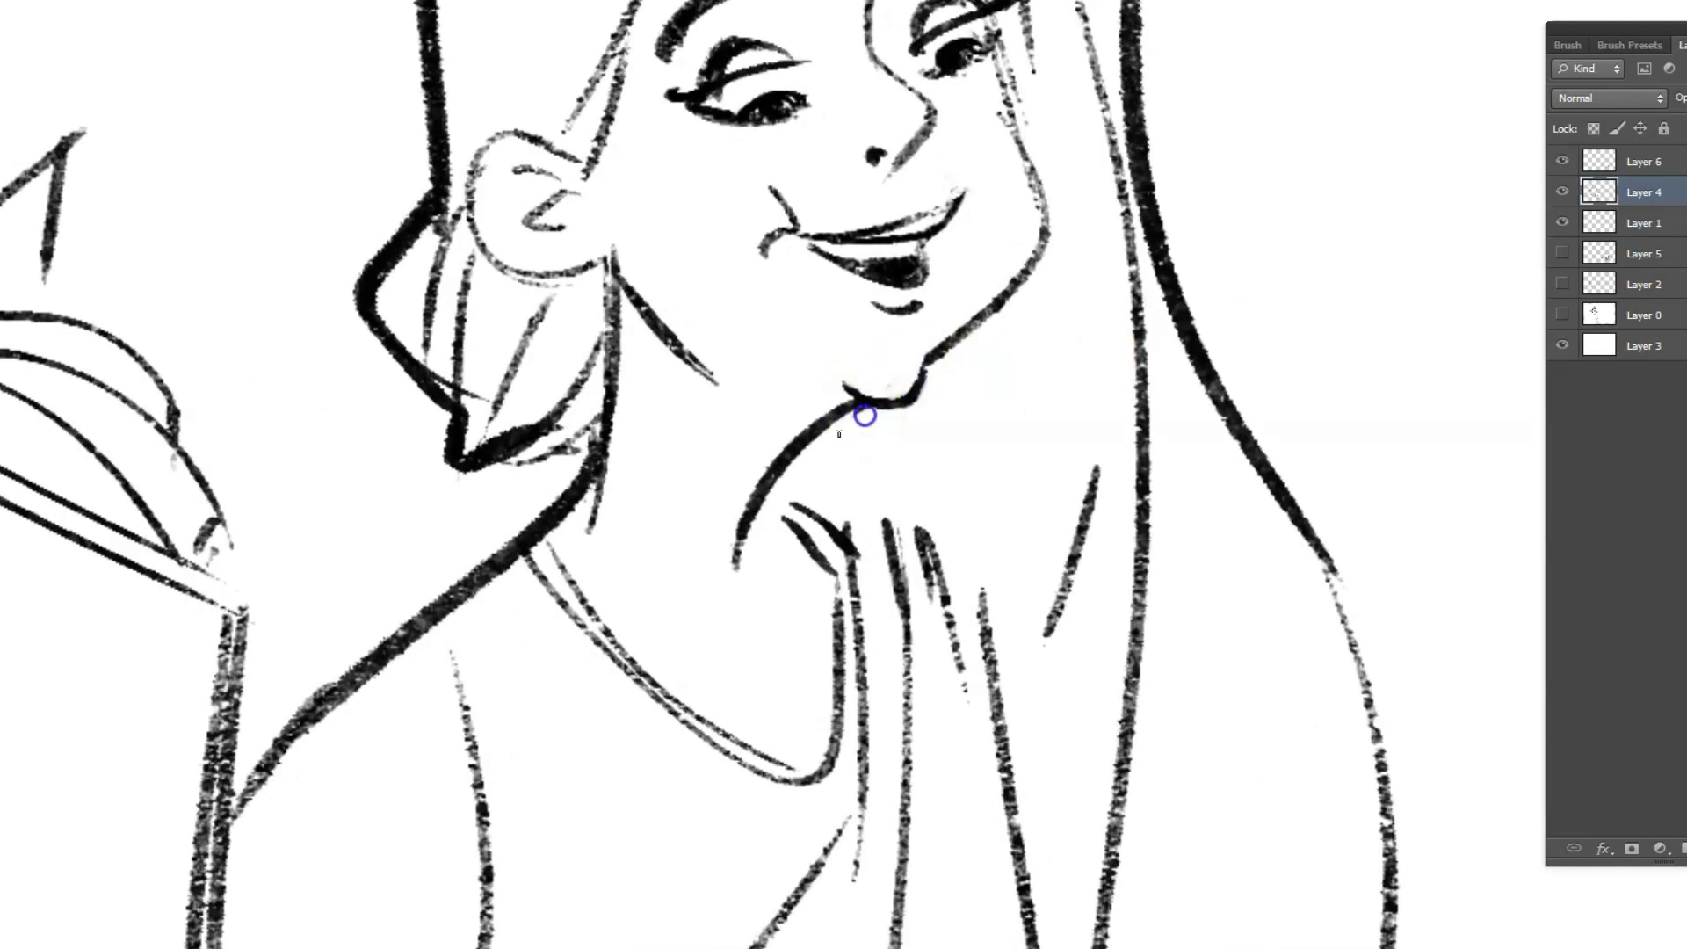
pyautogui.scroll(-6, 1011, 387)
pyautogui.scroll(1, 1099, 422)
pyautogui.scroll(5, 648, 196)
pyautogui.scroll(-2, 1258, 259)
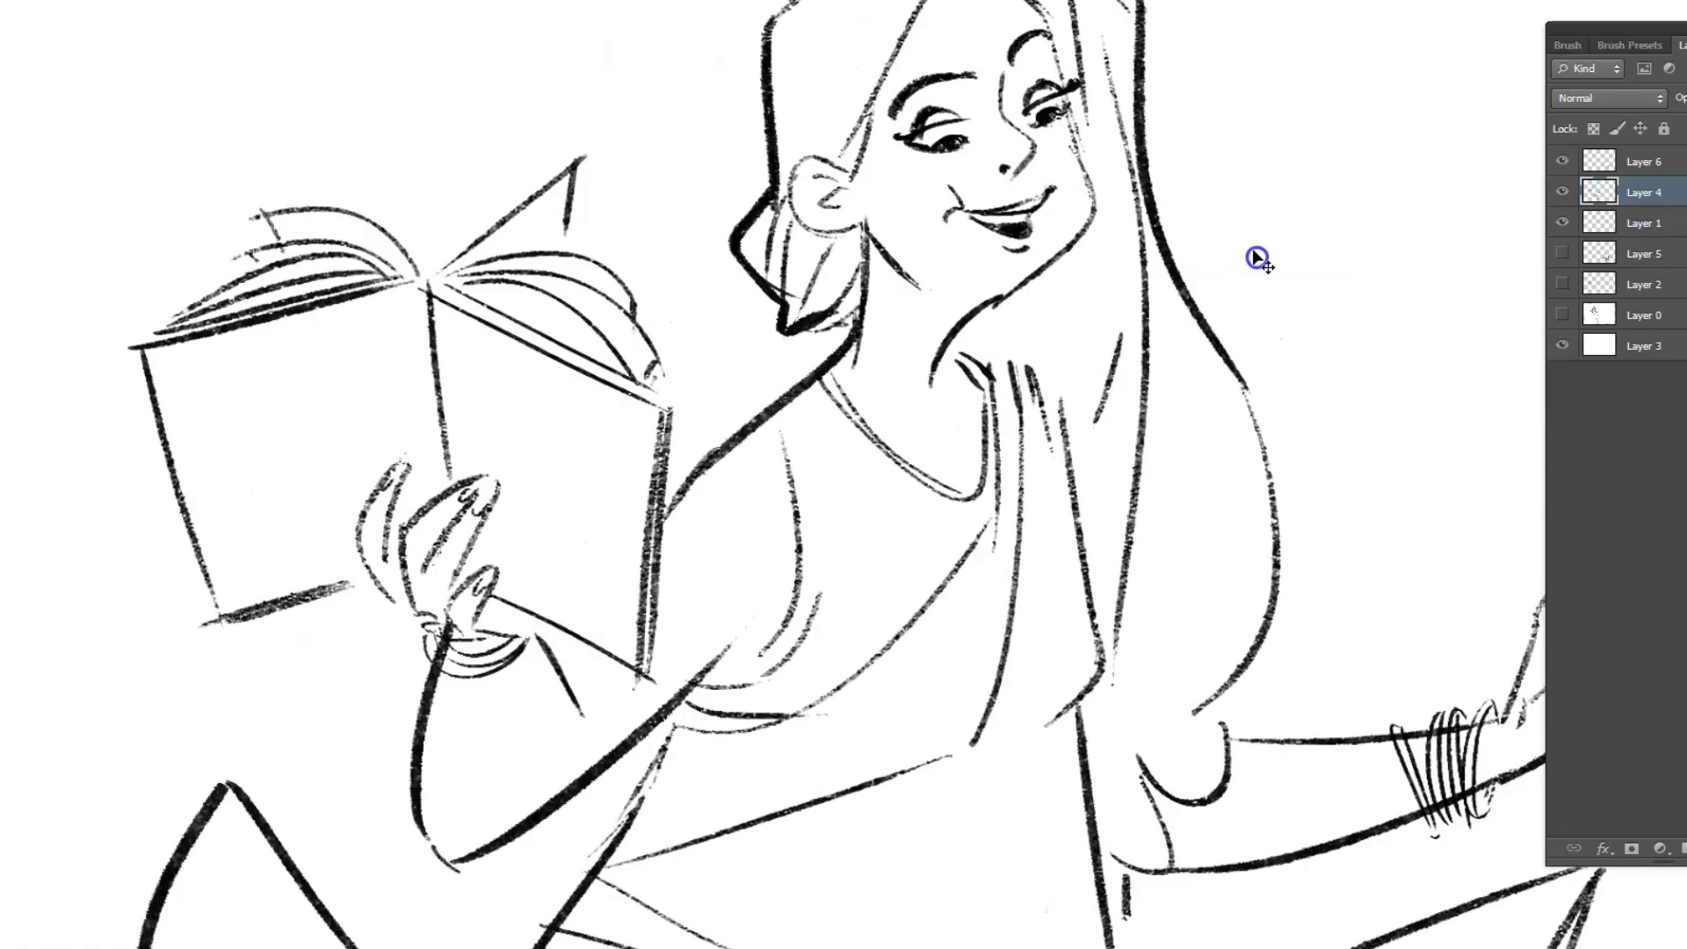
# Add a layer below Layer 1 and brush a loose turquoise (#6cdde1) backdrop behind the woman and above the children
pyautogui.scroll(-5, 1238, 251)
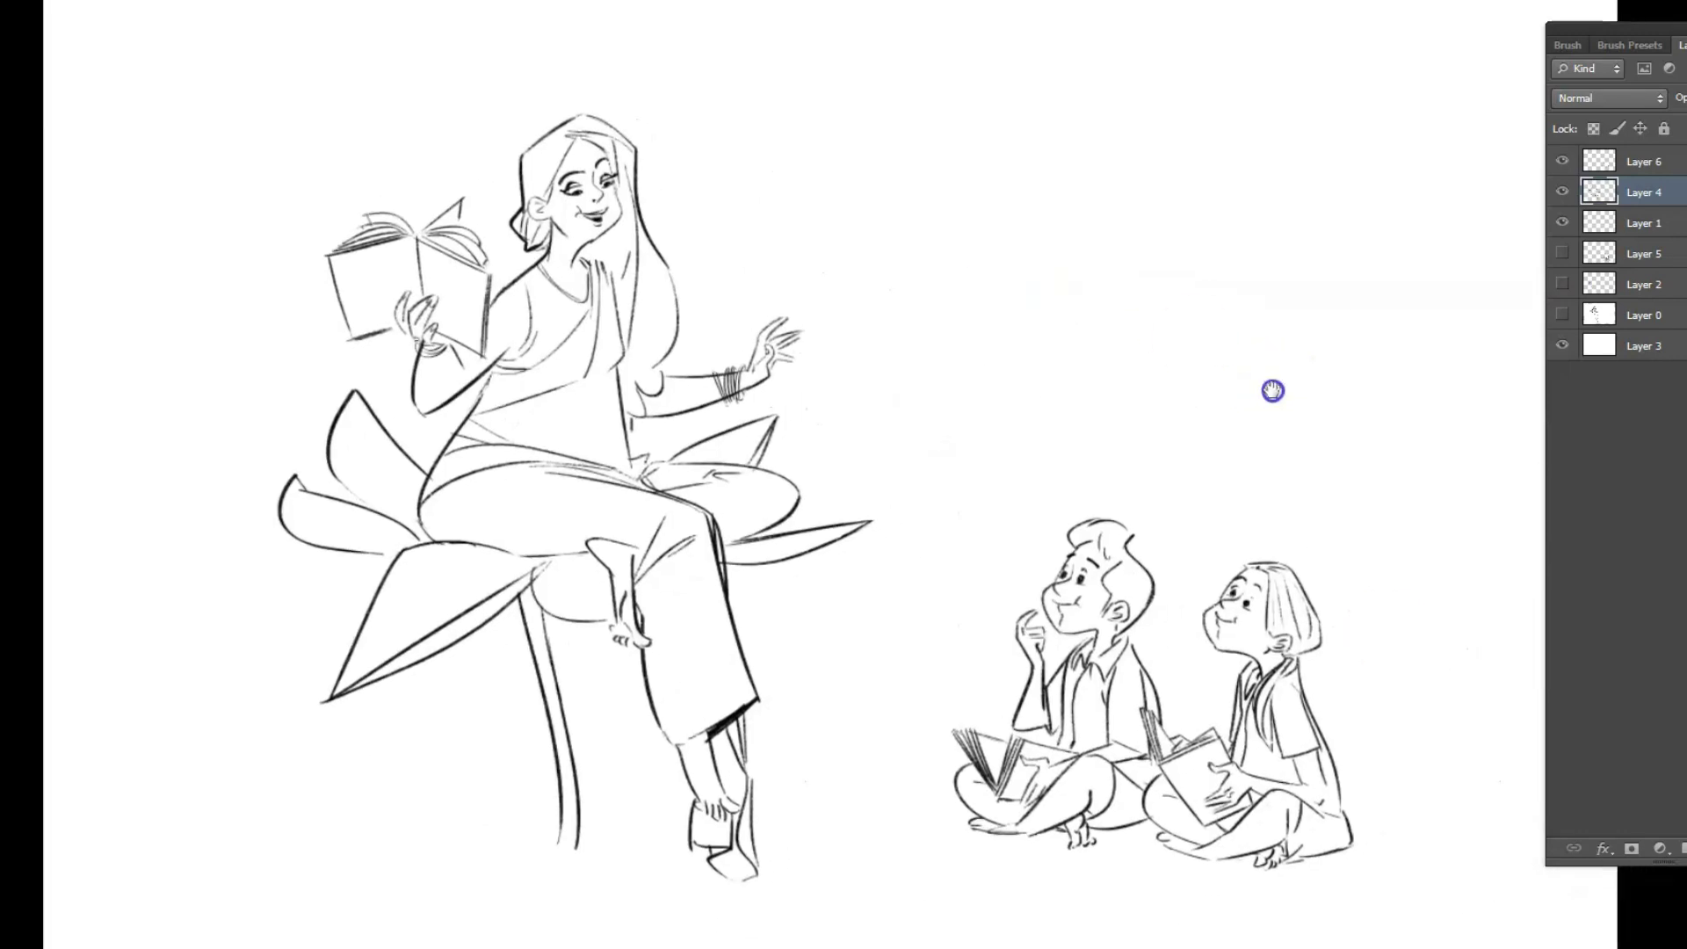
pyautogui.scroll(-2, 1225, 407)
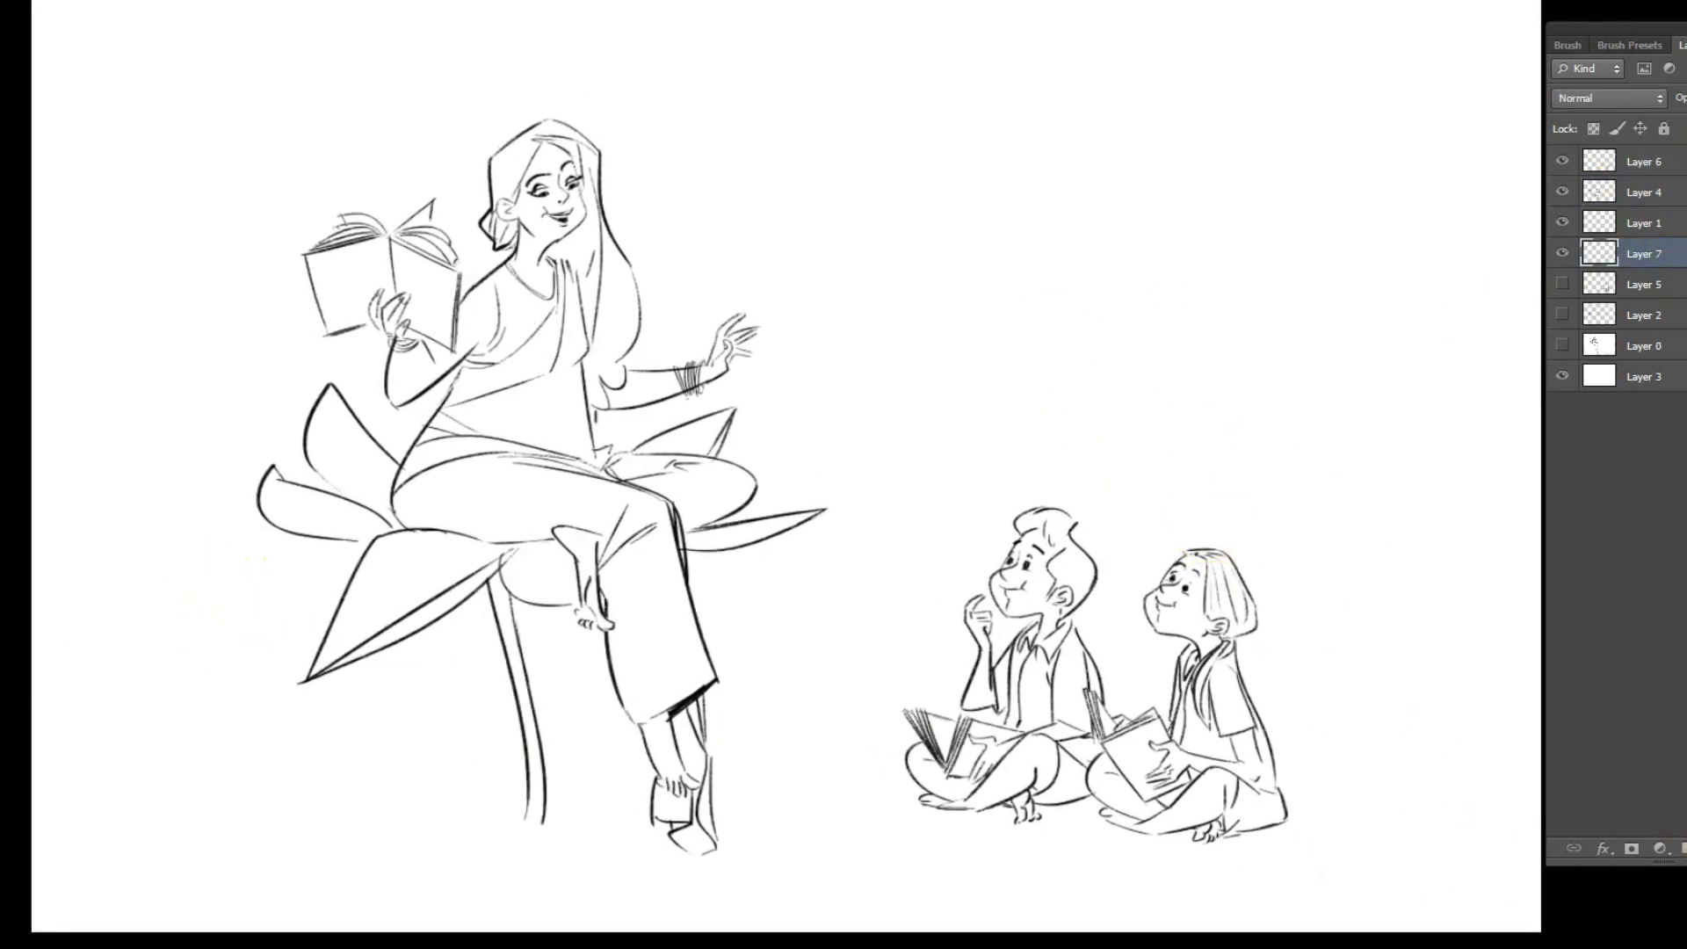
pyautogui.click(1444, 243)
pyautogui.click(1303, 148)
pyautogui.click(1441, 248)
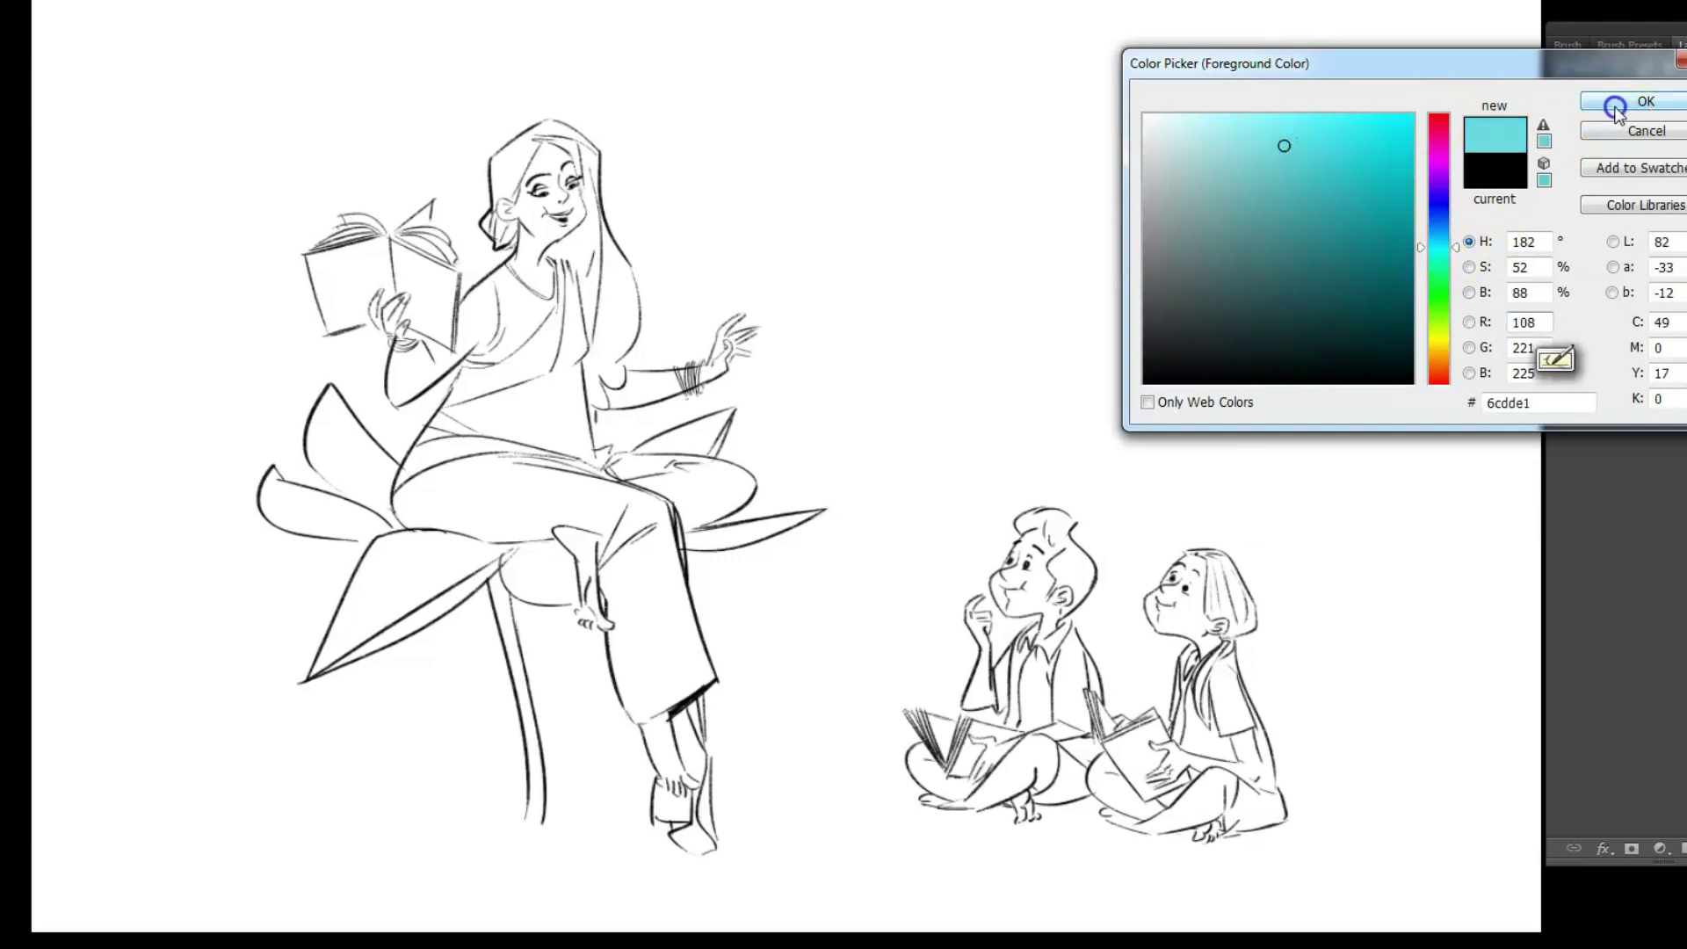
pyautogui.click(1646, 102)
pyautogui.moveTo(692, 309)
pyautogui.mouseDown()
pyautogui.moveTo(727, 422)
pyautogui.moveTo(795, 331)
pyautogui.moveTo(492, 264)
pyautogui.moveTo(421, 153)
pyautogui.moveTo(396, 433)
pyautogui.moveTo(471, 369)
pyautogui.moveTo(463, 151)
pyautogui.moveTo(299, 230)
pyautogui.moveTo(369, 98)
pyautogui.mouseUp()
pyautogui.moveTo(1179, 520)
pyautogui.mouseDown()
pyautogui.moveTo(1111, 715)
pyautogui.moveTo(1234, 419)
pyautogui.mouseUp()
# Add a new layer and paint the woman's face, neck, arms and feet in a flat orange-tan skin tone
pyautogui.hotkey('ctrl', 'shift', 'alt', 'n')
pyautogui.moveTo(541, 192)
pyautogui.mouseDown()
pyautogui.moveTo(573, 200)
pyautogui.moveTo(433, 419)
pyautogui.mouseUp()
pyautogui.click(1544, 45)
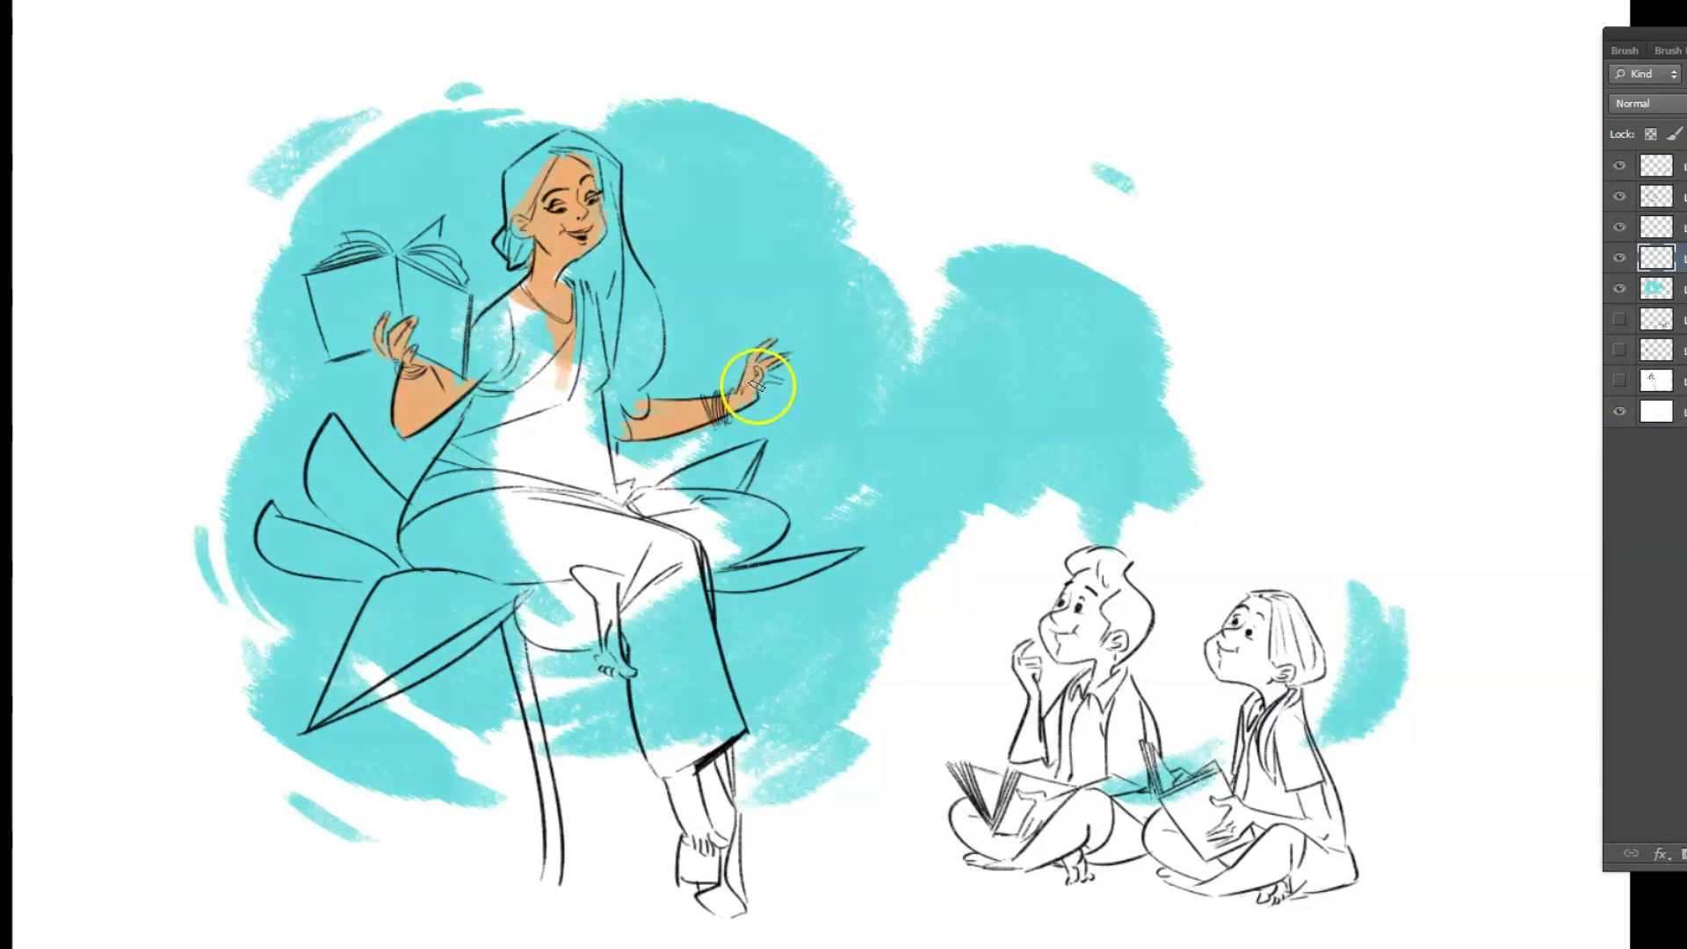
pyautogui.moveTo(677, 425); pyautogui.dragTo(551, 276)
pyautogui.moveTo(677, 773); pyautogui.dragTo(703, 844)
pyautogui.moveTo(585, 572); pyautogui.dragTo(613, 670)
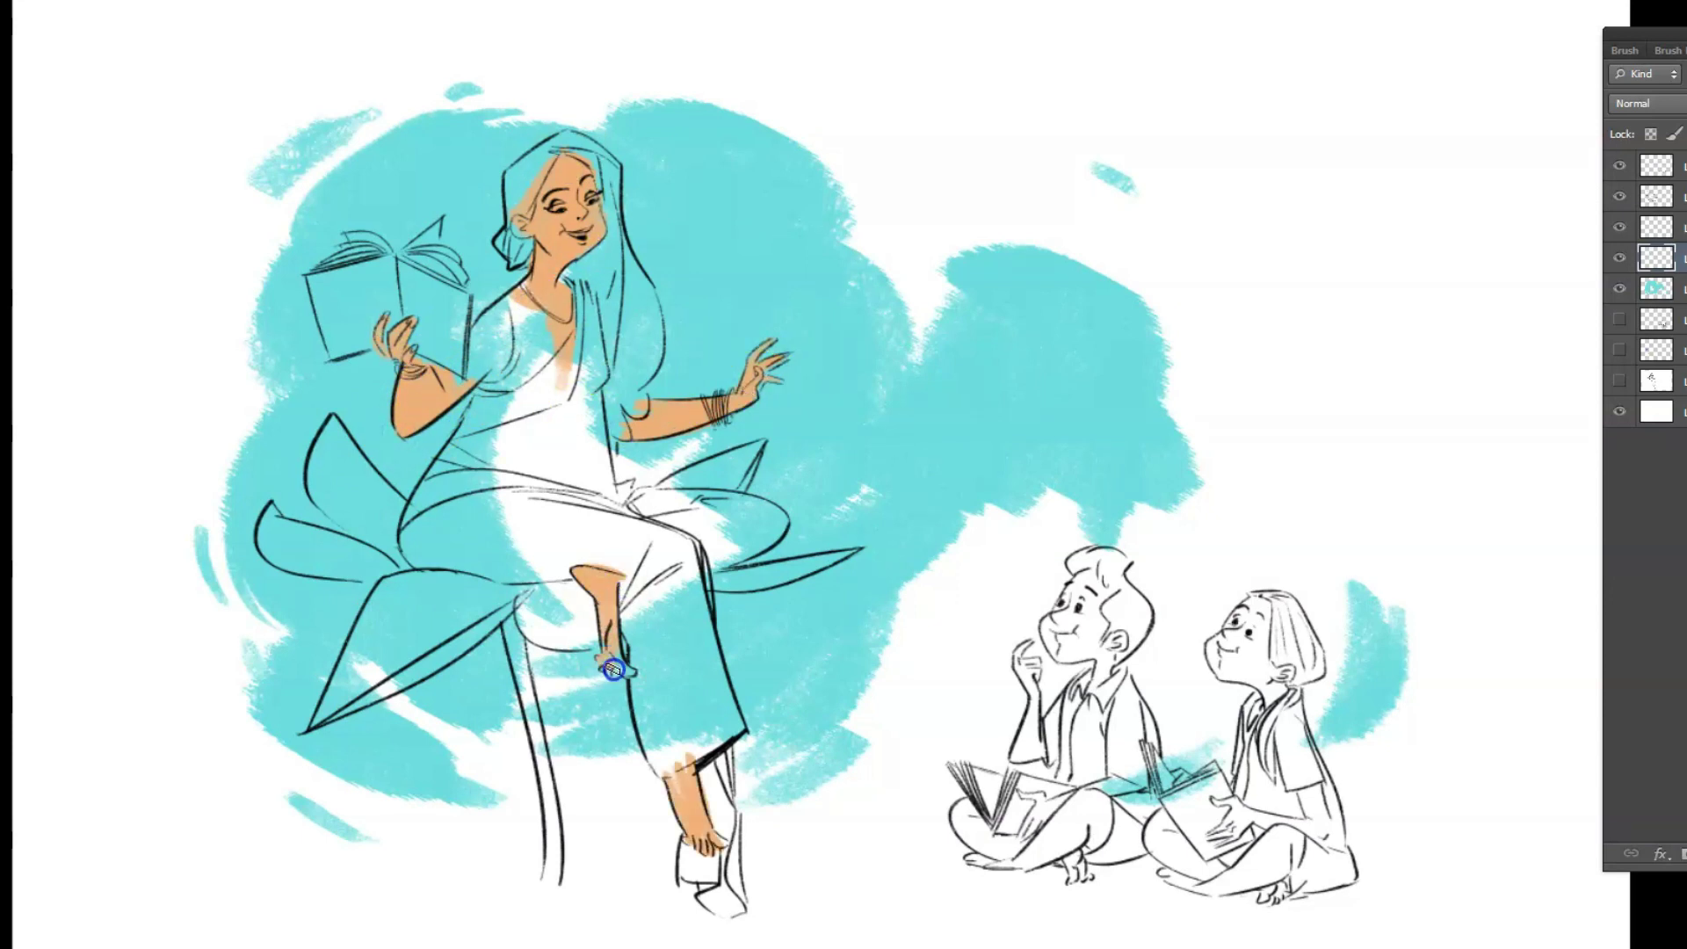
# Select the painted skin areas, tint the arms and feet with a pinker tone, and clear the selection
pyautogui.click(534, 247)
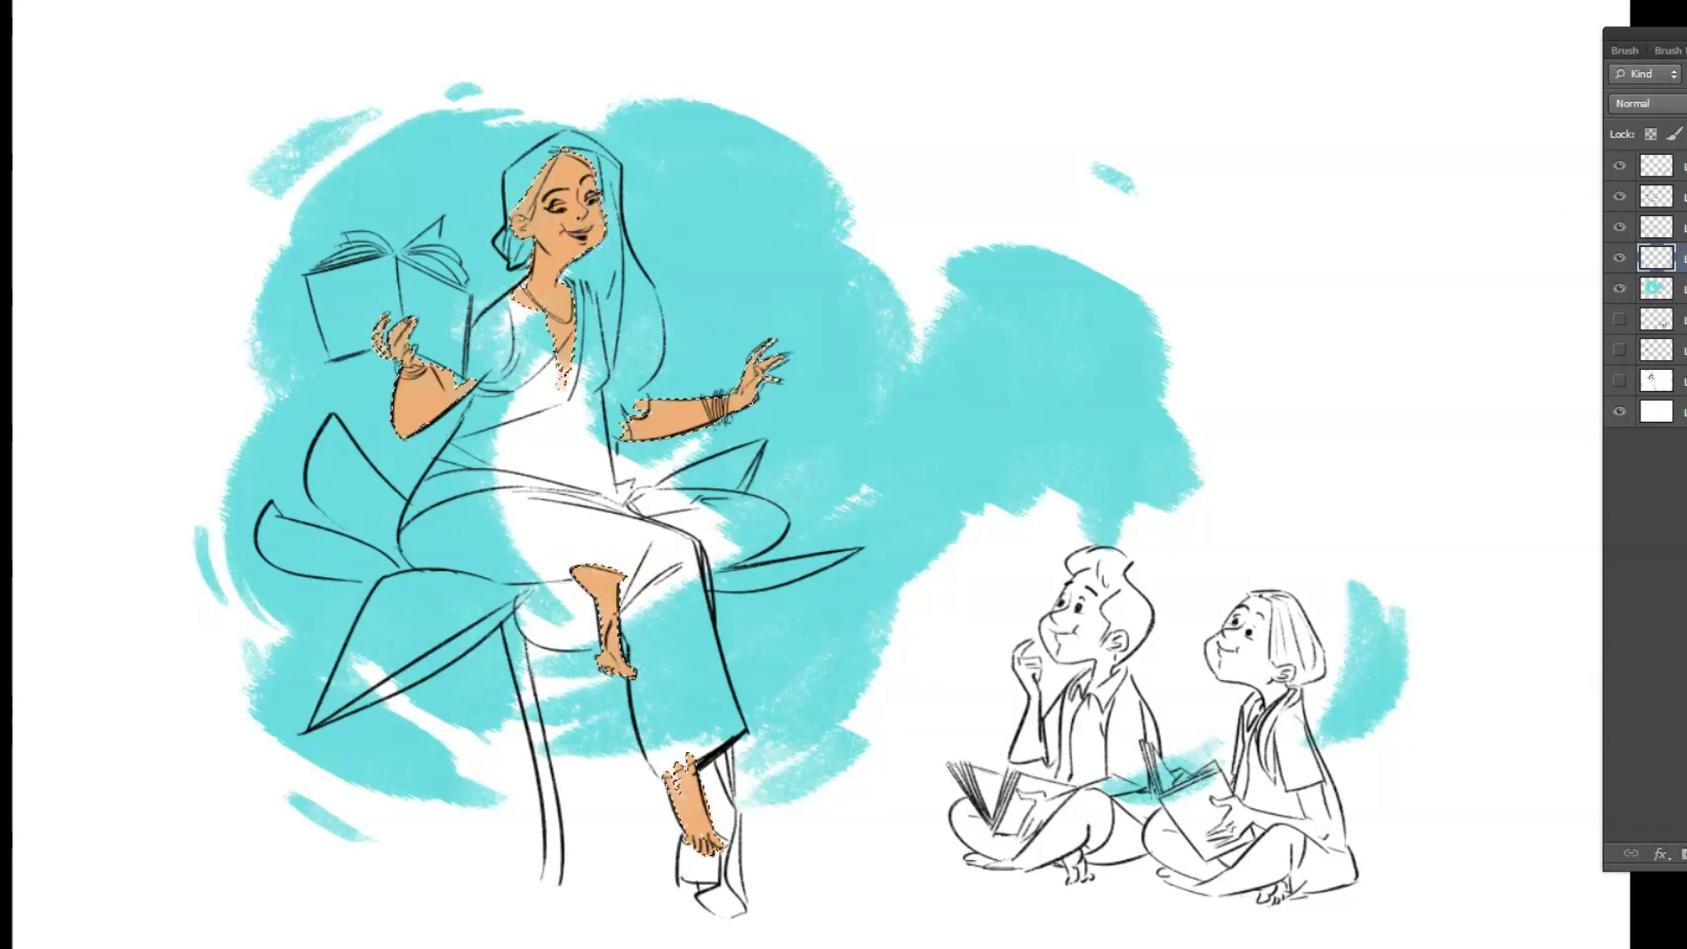
pyautogui.press('Return')
pyautogui.click(553, 258)
pyautogui.hotkey('alt', 'BackSpace')
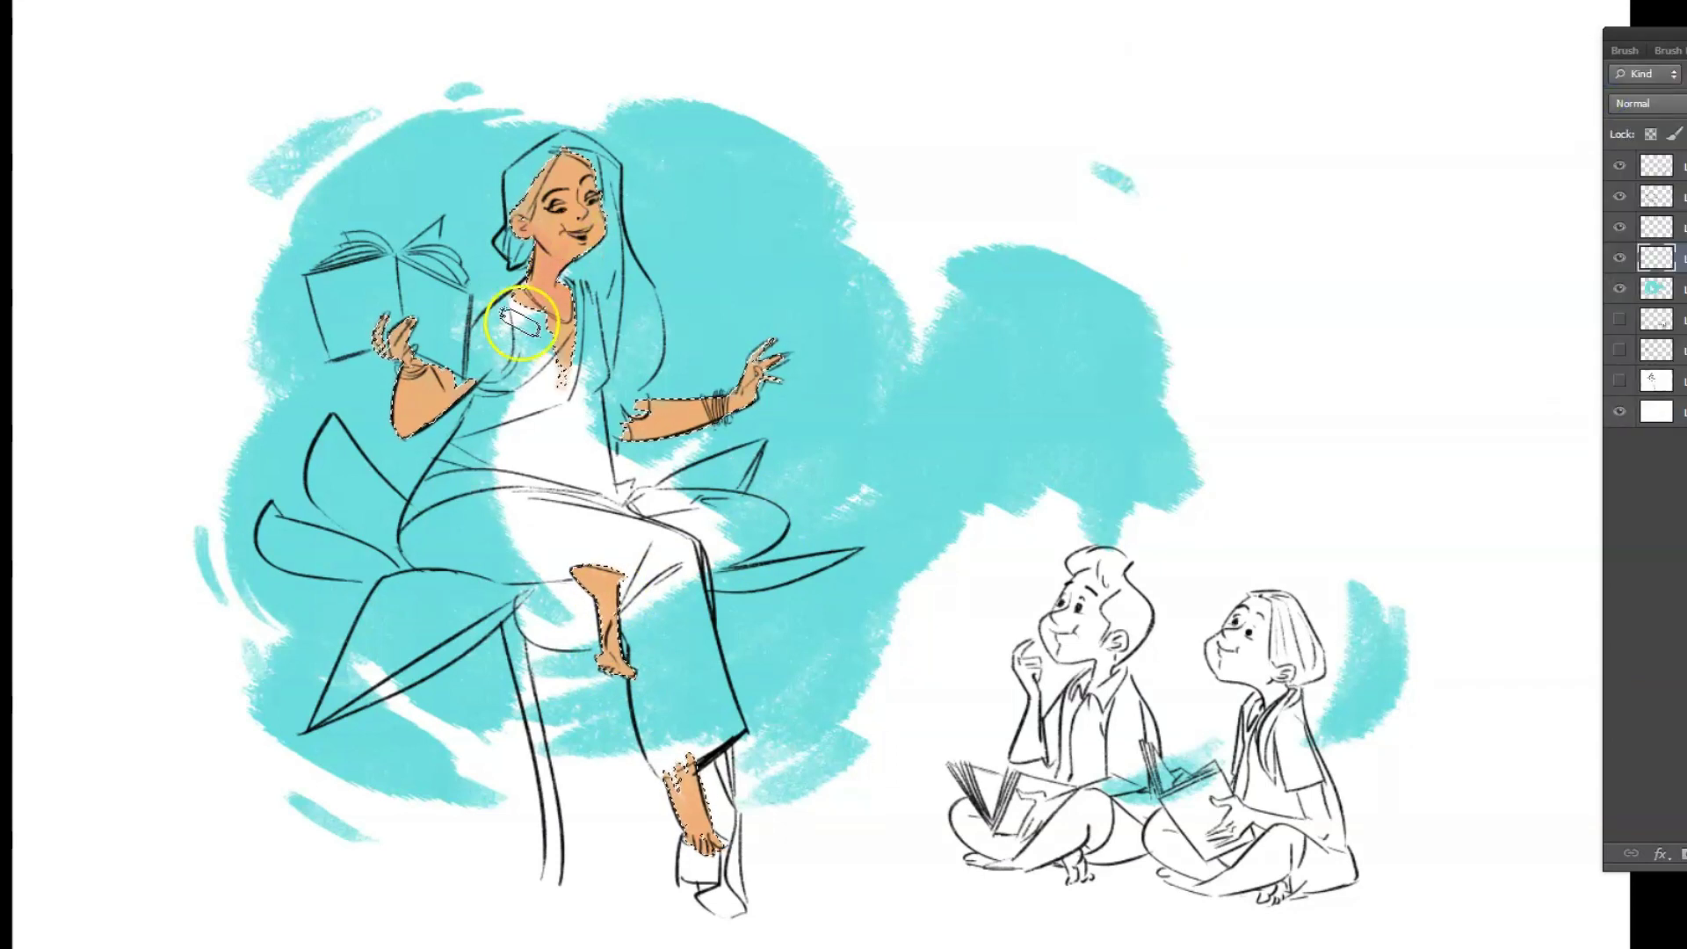
pyautogui.hotkey('ctrl', 'd')
# Add a new layer and paint the woman's hair dark brown, from the crown and bun down the long side lock
pyautogui.click(601, 407)
pyautogui.click(1092, 199)
pyautogui.moveTo(545, 163); pyautogui.dragTo(606, 211)
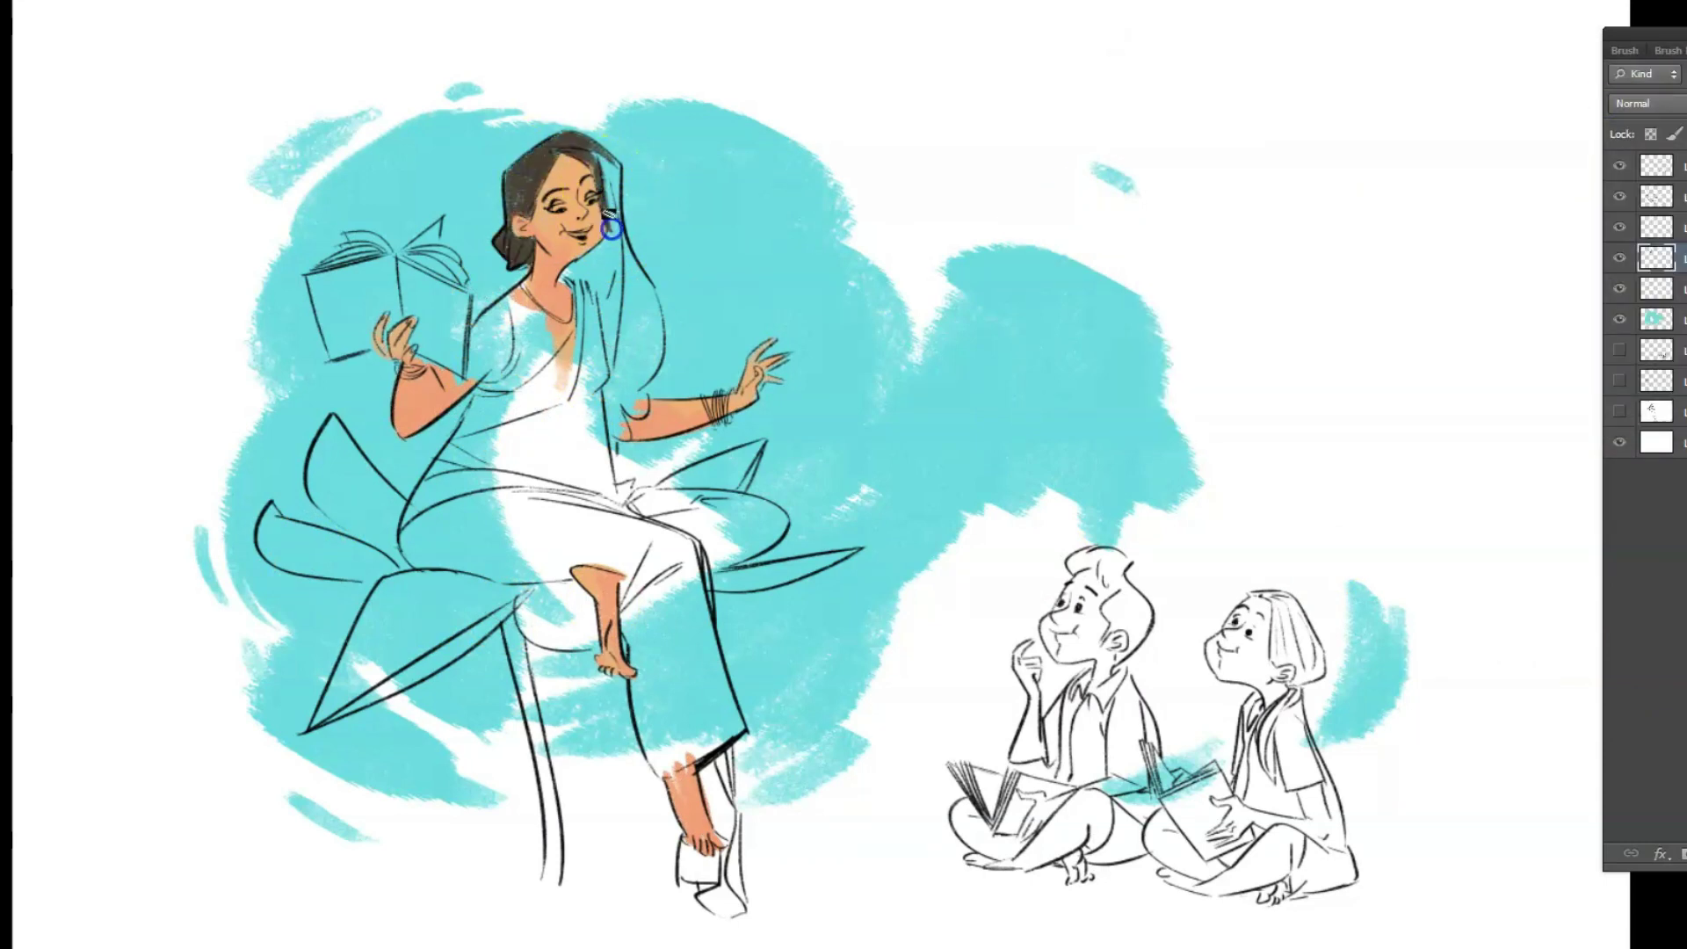
pyautogui.scroll(3, 629, 132)
pyautogui.moveTo(552, 266); pyautogui.dragTo(615, 431)
pyautogui.moveTo(580, 290)
pyautogui.mouseDown()
pyautogui.moveTo(539, 170)
pyautogui.moveTo(611, 294)
pyautogui.moveTo(633, 422)
pyautogui.mouseUp()
pyautogui.scroll(-2, 633, 263)
pyautogui.moveTo(694, 410)
pyautogui.mouseDown()
pyautogui.moveTo(648, 302)
pyautogui.moveTo(716, 458)
pyautogui.mouseUp()
# Paint the woman's draped top golden yellow, from the shoulder folds down over the torso to the hips
pyautogui.hotkey('ctrl', '-')
pyautogui.press('Return')
pyautogui.moveTo(655, 285)
pyautogui.mouseDown()
pyautogui.moveTo(603, 377)
pyautogui.moveTo(690, 299)
pyautogui.moveTo(616, 475)
pyautogui.mouseUp()
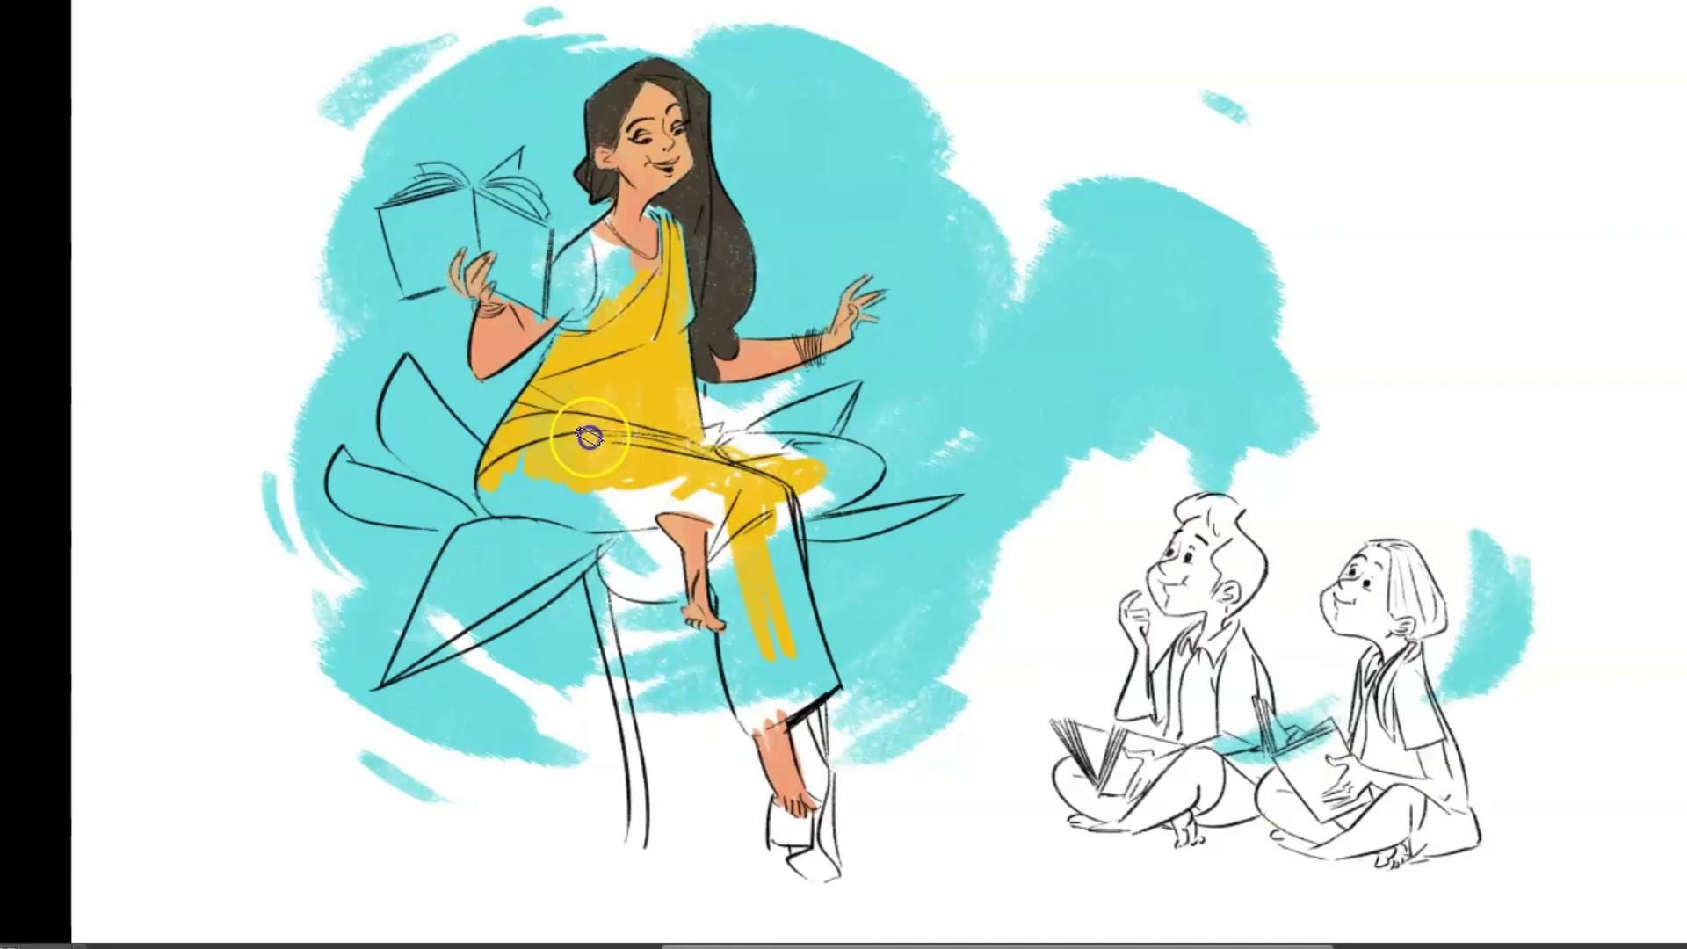
pyautogui.moveTo(576, 440)
pyautogui.mouseDown()
pyautogui.moveTo(676, 431)
pyautogui.moveTo(673, 274)
pyautogui.mouseUp()
pyautogui.hotkey('ctrl', '+')
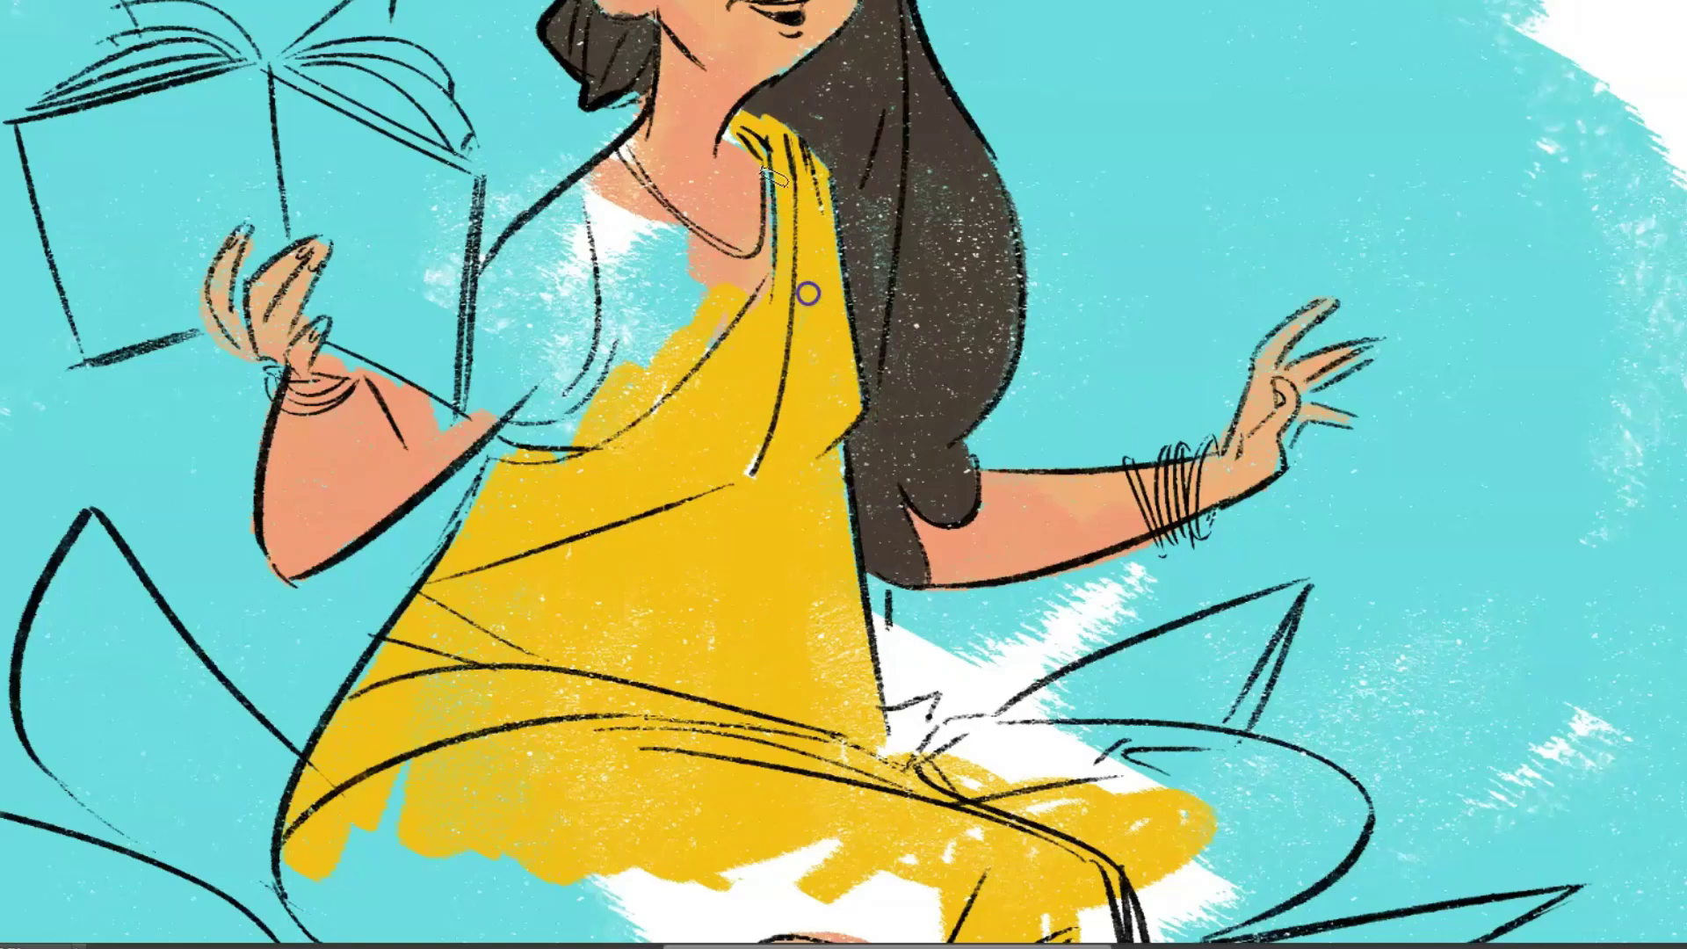
pyautogui.hotkey('ctrl', '-')
# Fill the woman's crossed thigh, knee and both lower legs of the outfit with golden yellow down to the far foot
pyautogui.moveTo(905, 482); pyautogui.dragTo(1007, 527)
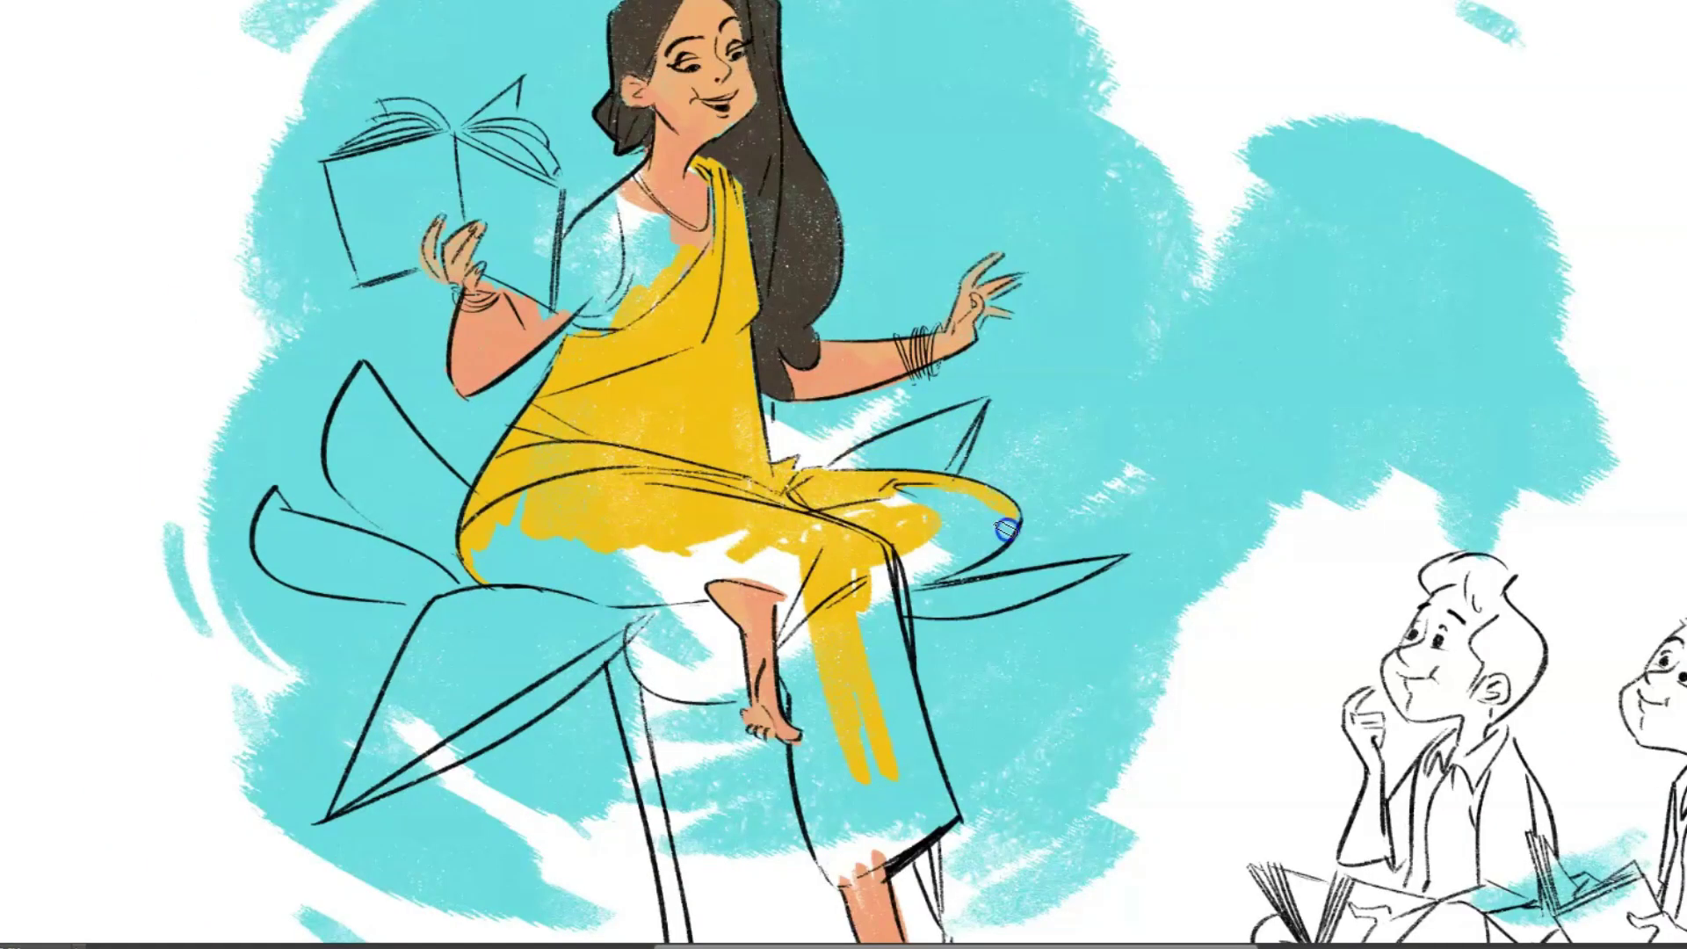
pyautogui.moveTo(923, 573)
pyautogui.mouseDown()
pyautogui.moveTo(860, 505)
pyautogui.moveTo(896, 523)
pyautogui.mouseUp()
pyautogui.scroll(-3, 897, 523)
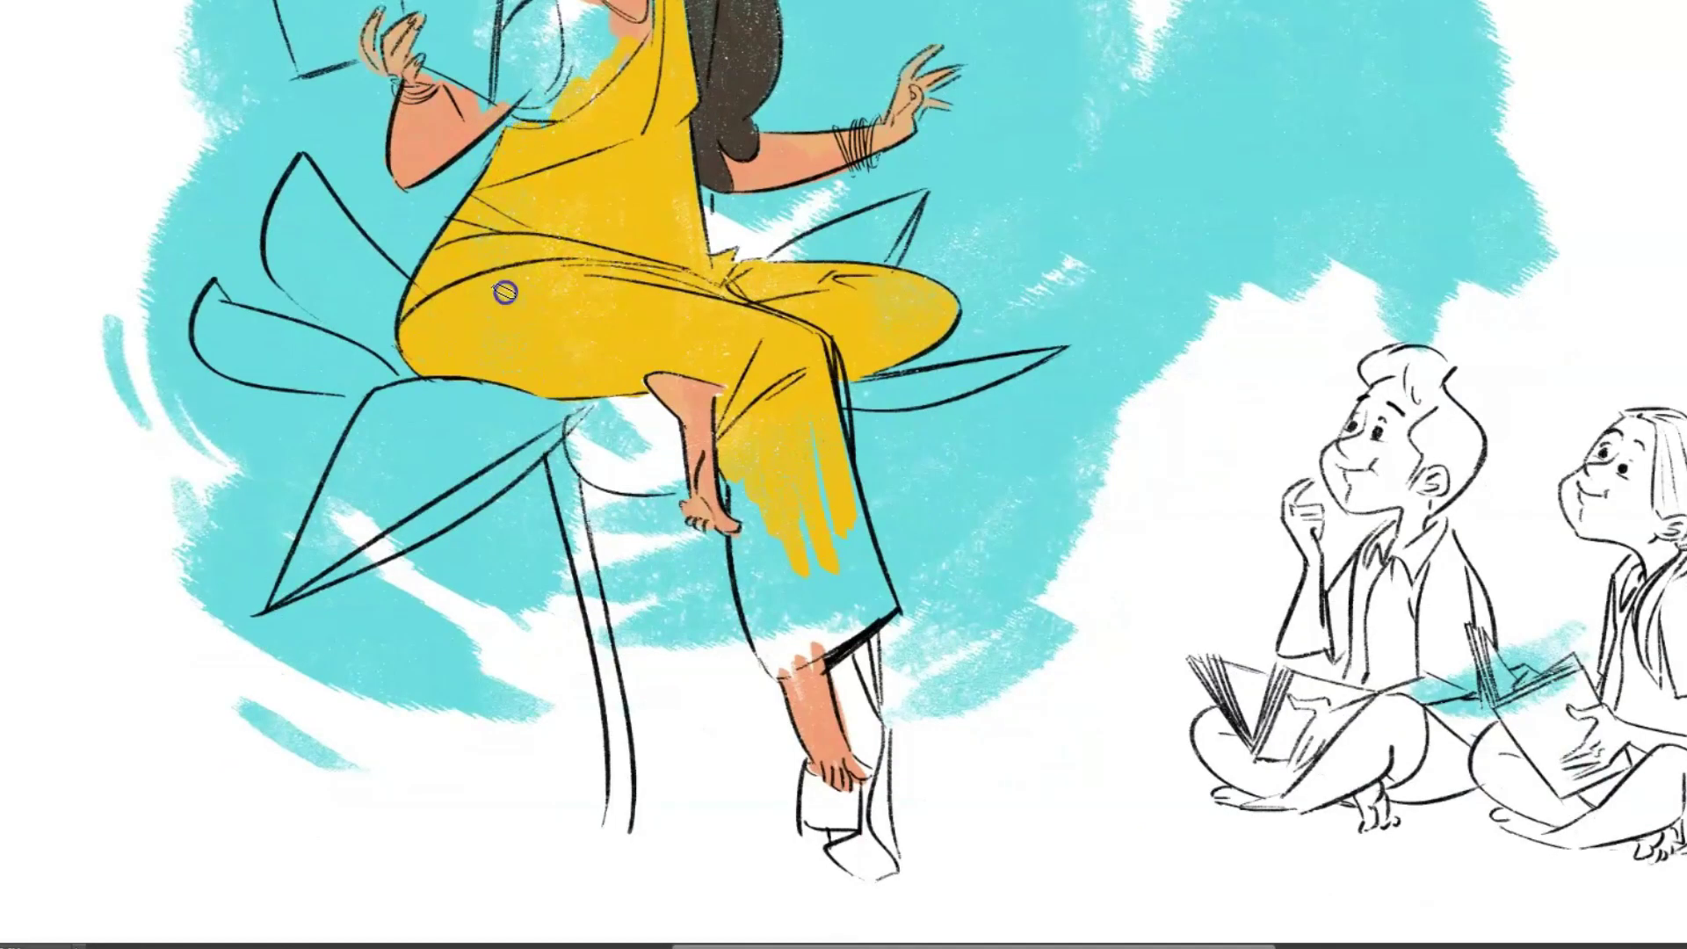
pyautogui.moveTo(743, 555); pyautogui.dragTo(895, 583)
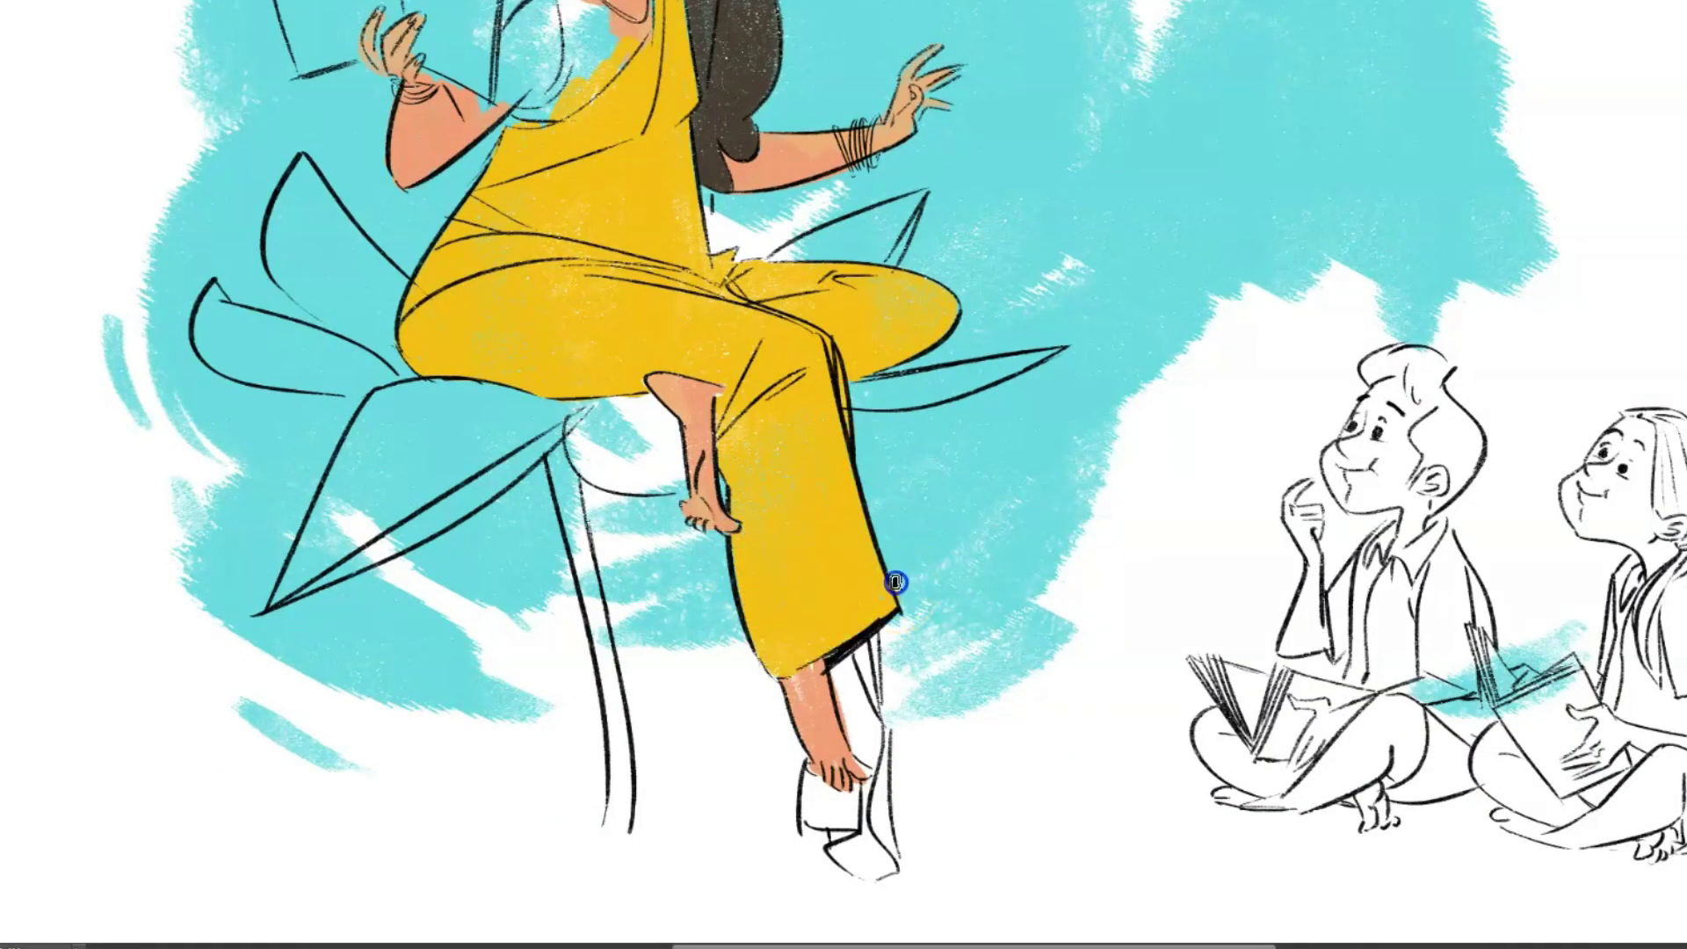
pyautogui.moveTo(843, 646)
pyautogui.mouseDown()
pyautogui.moveTo(876, 729)
pyautogui.moveTo(864, 870)
pyautogui.mouseUp()
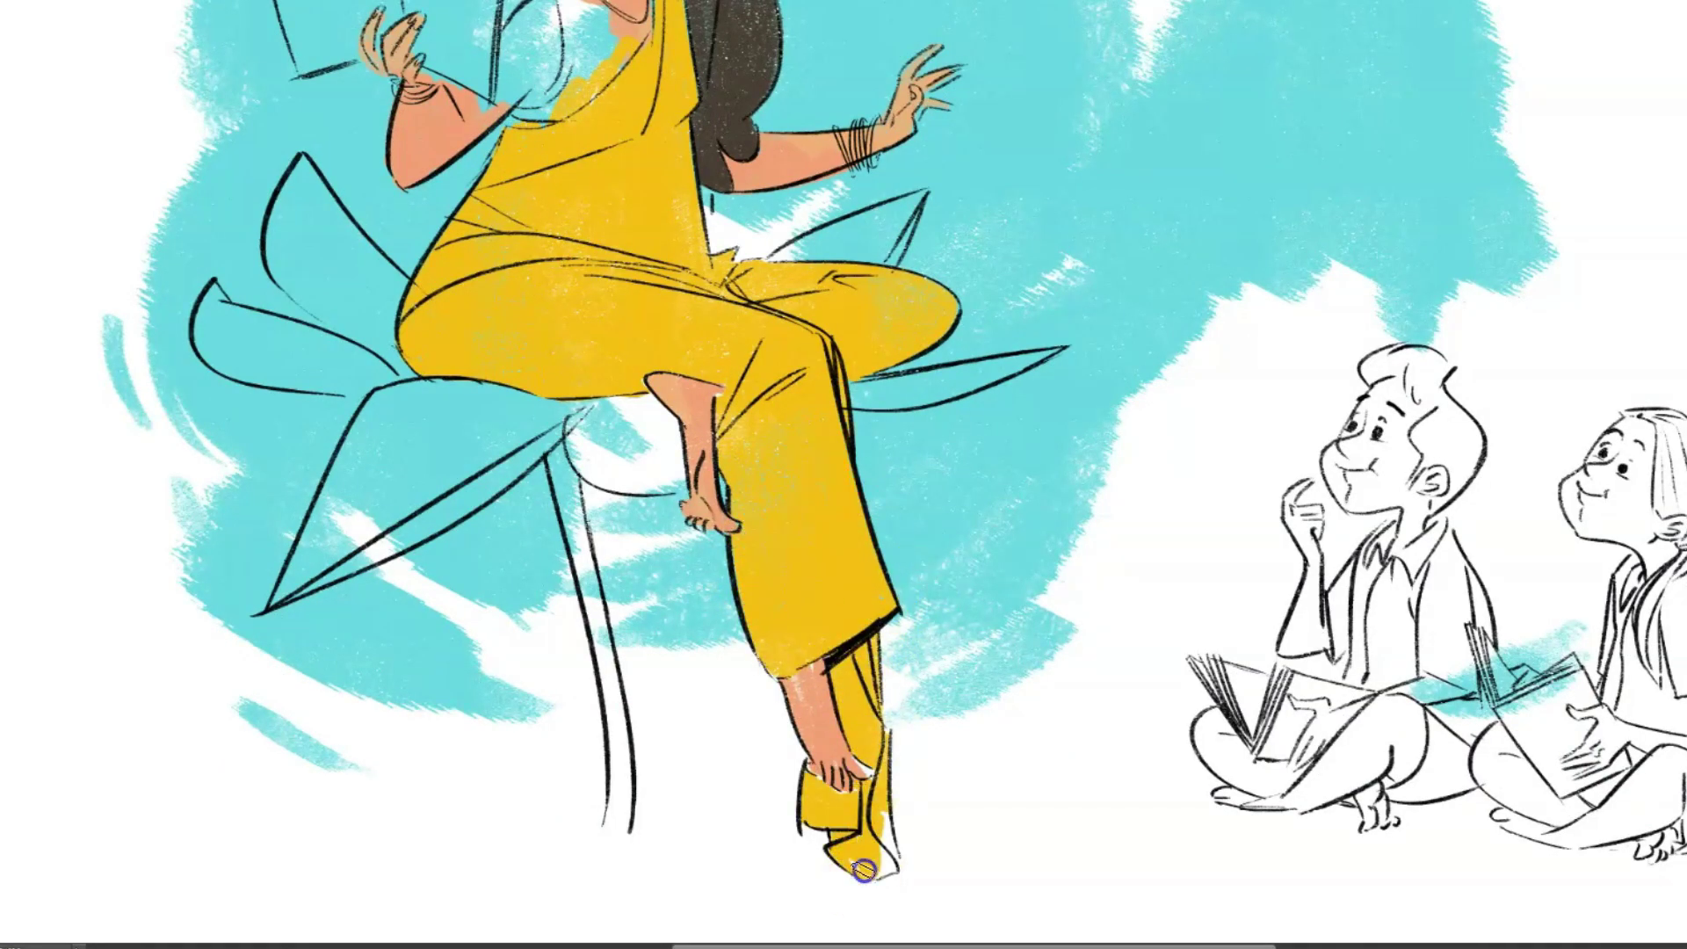
pyautogui.hotkey('ctrl', '0')
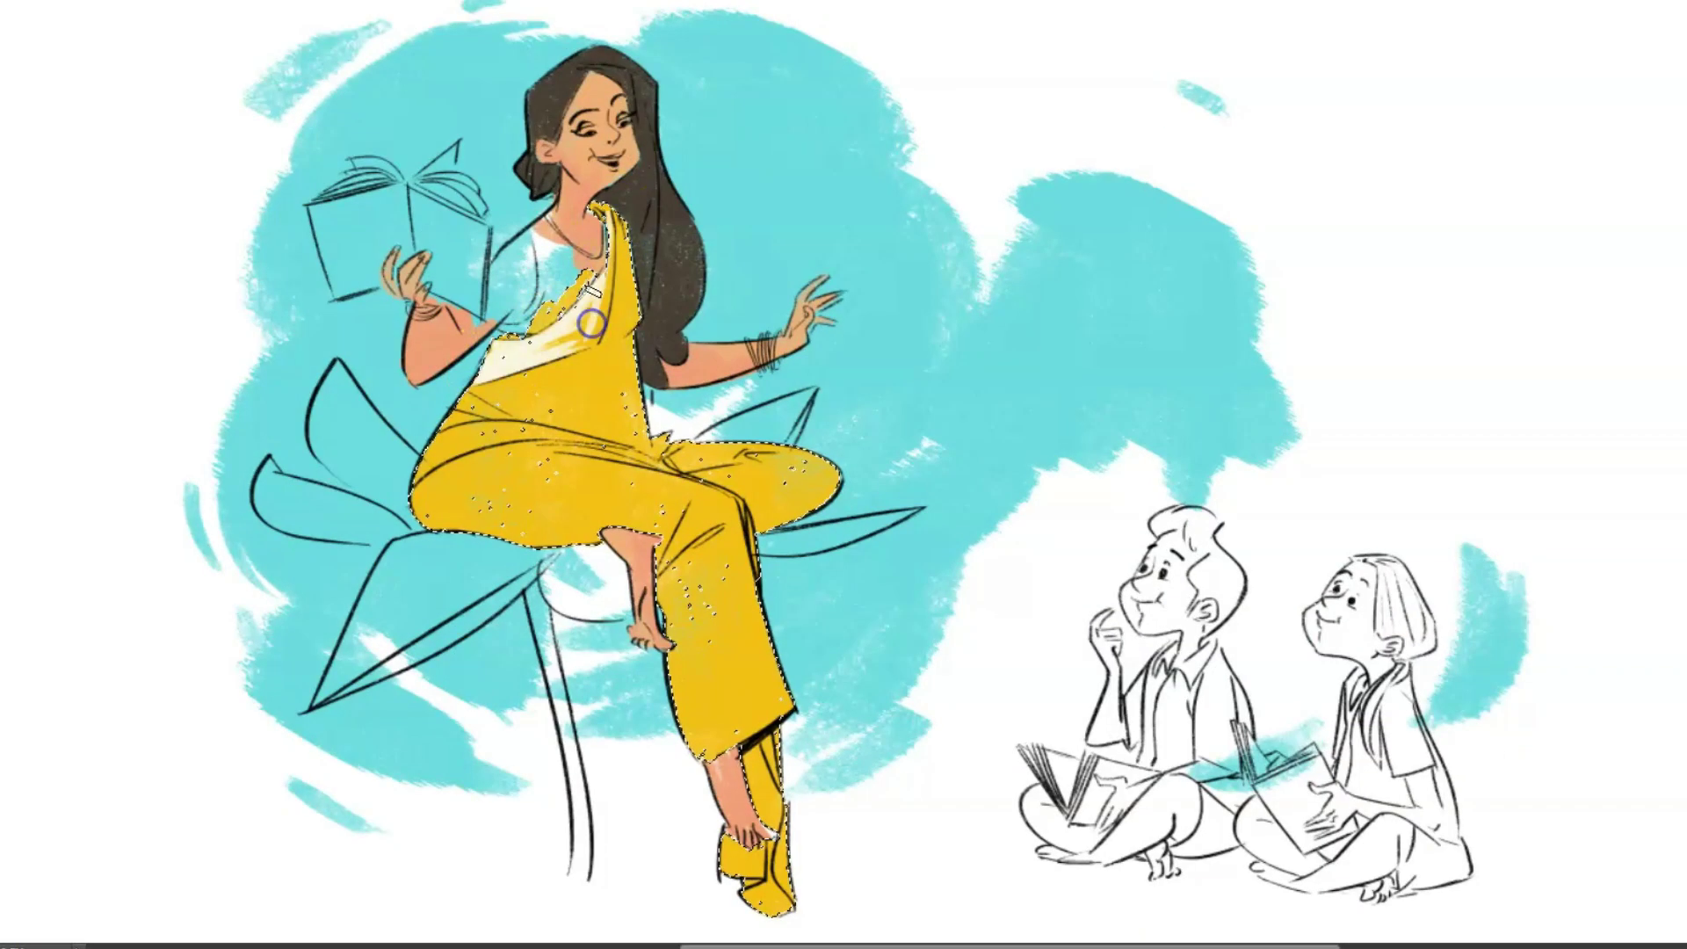